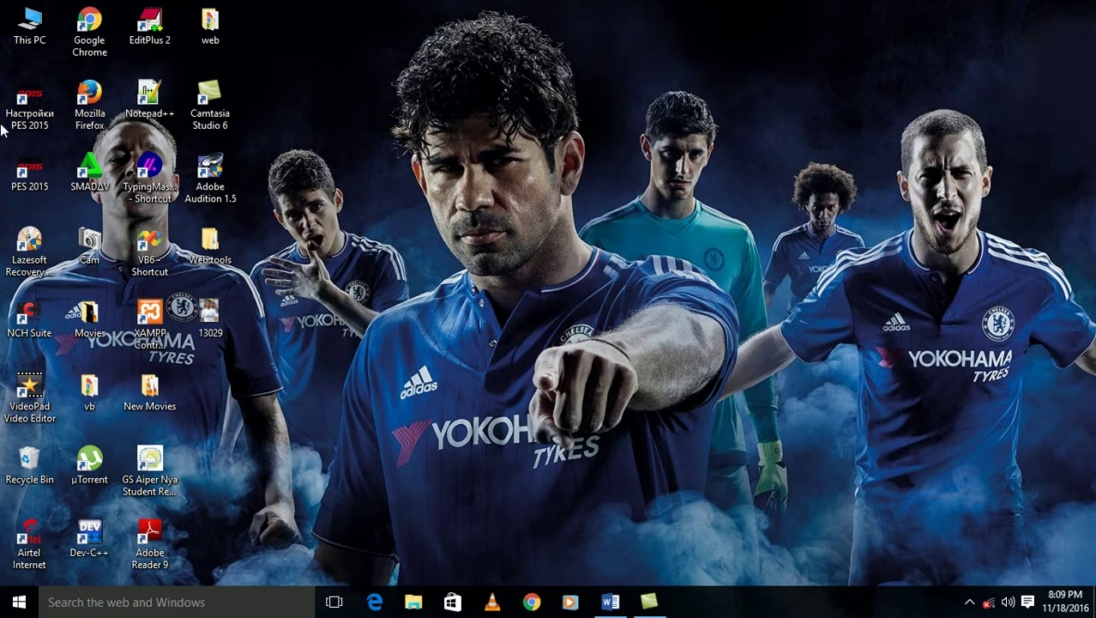
# Launch PES 2015 to check which DLL files it is missing, dismissing each system error
pyautogui.doubleClick(29, 176)
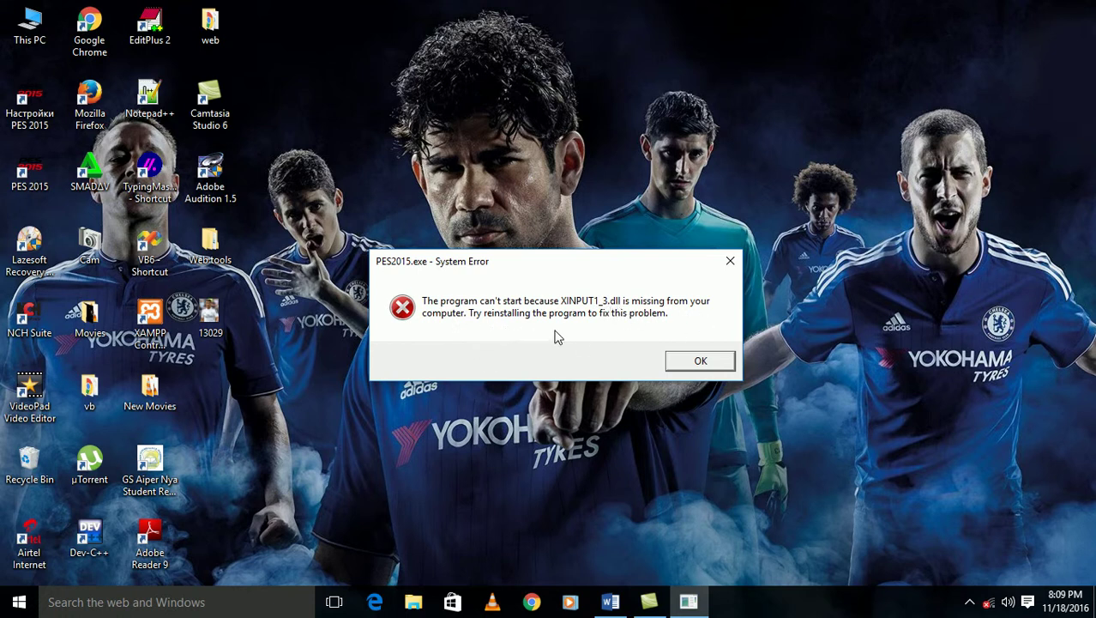
pyautogui.click(687, 361)
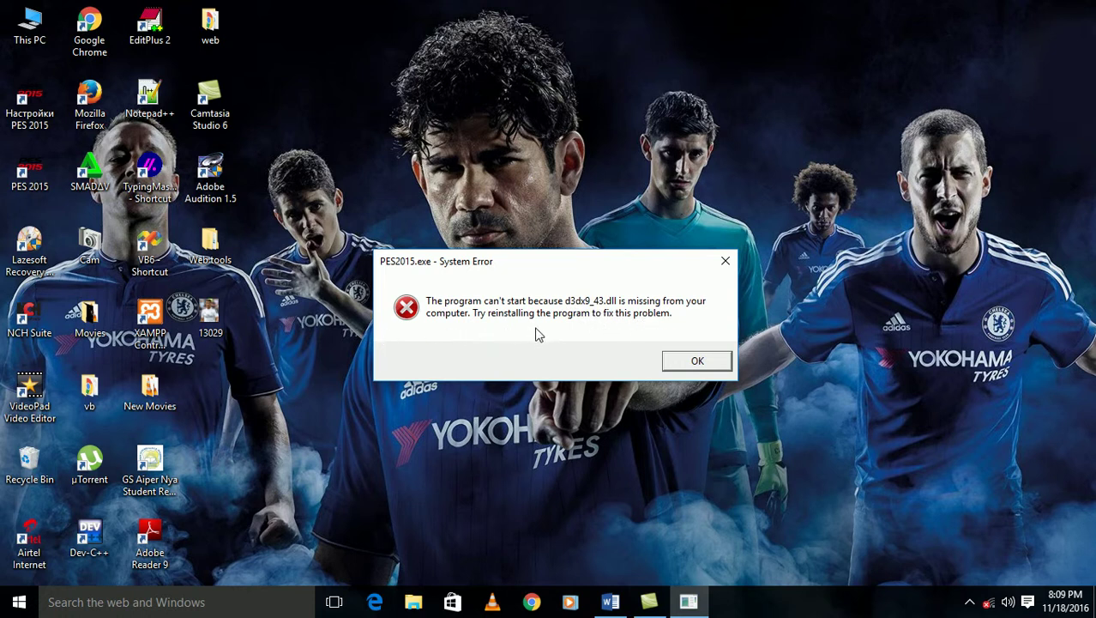
pyautogui.click(669, 357)
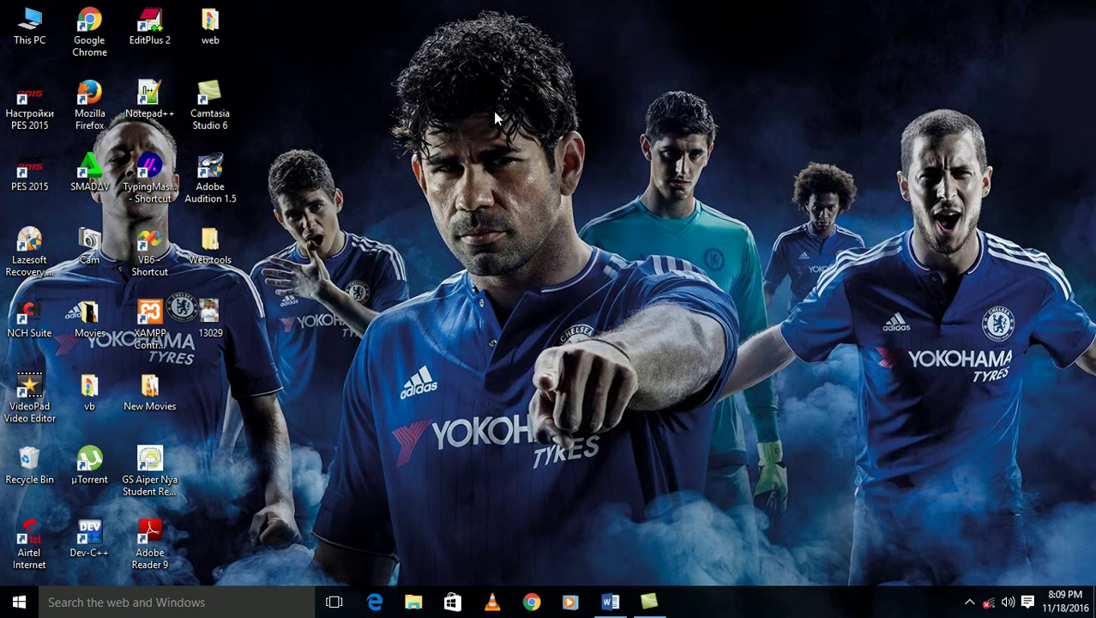
# Open the real.dll folder inside Jeux\123456 on the D: drive
pyautogui.doubleClick(26, 24)
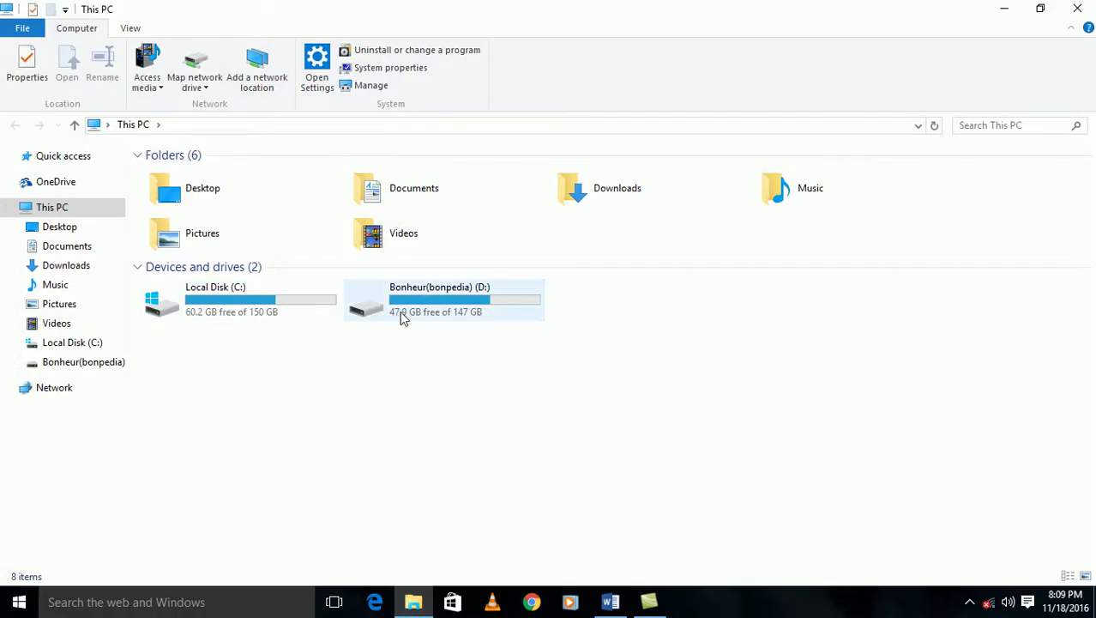
pyautogui.doubleClick(401, 312)
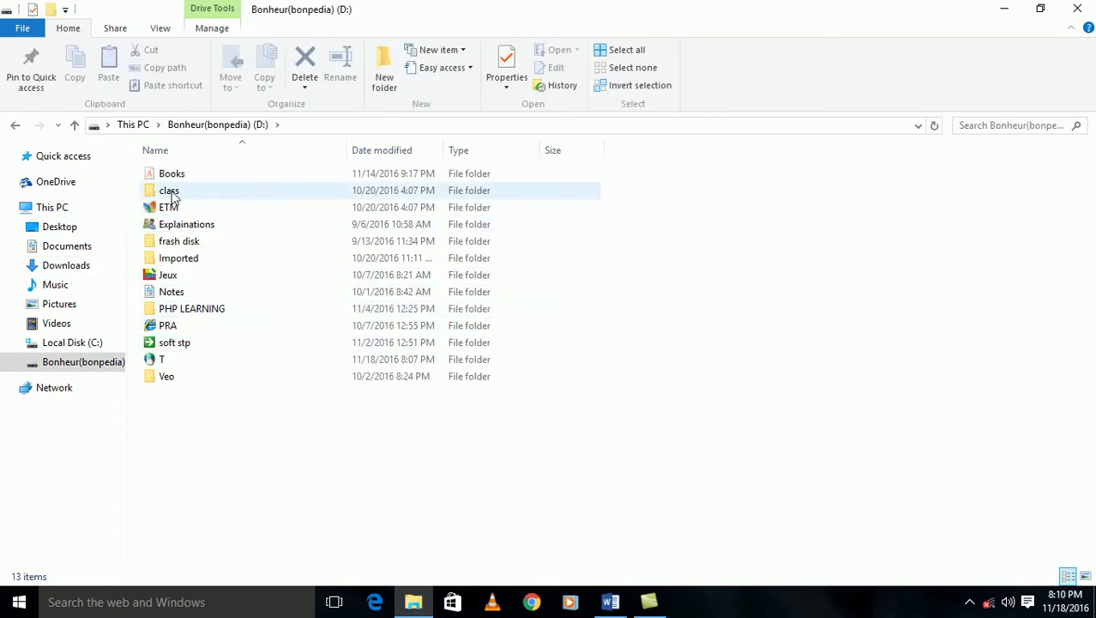
pyautogui.doubleClick(168, 281)
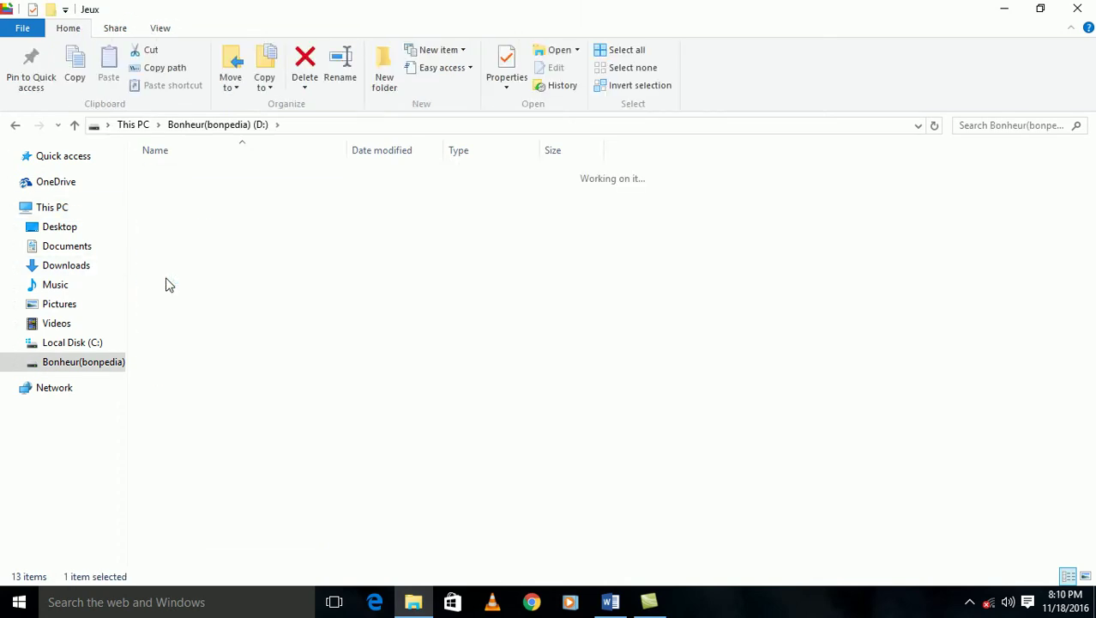
pyautogui.doubleClick(167, 177)
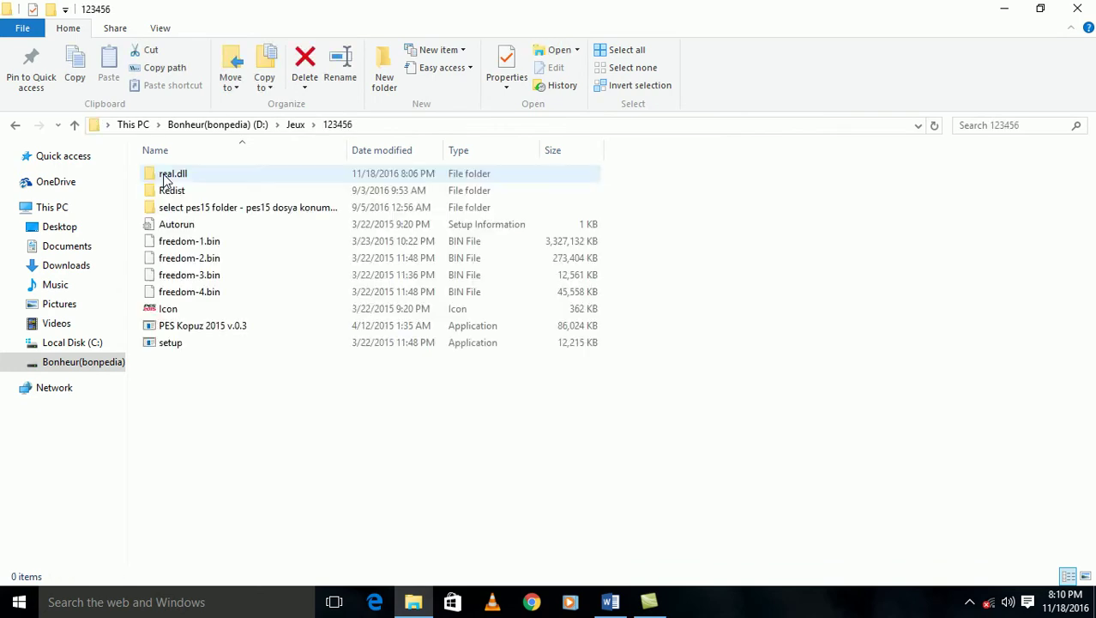
pyautogui.doubleClick(171, 175)
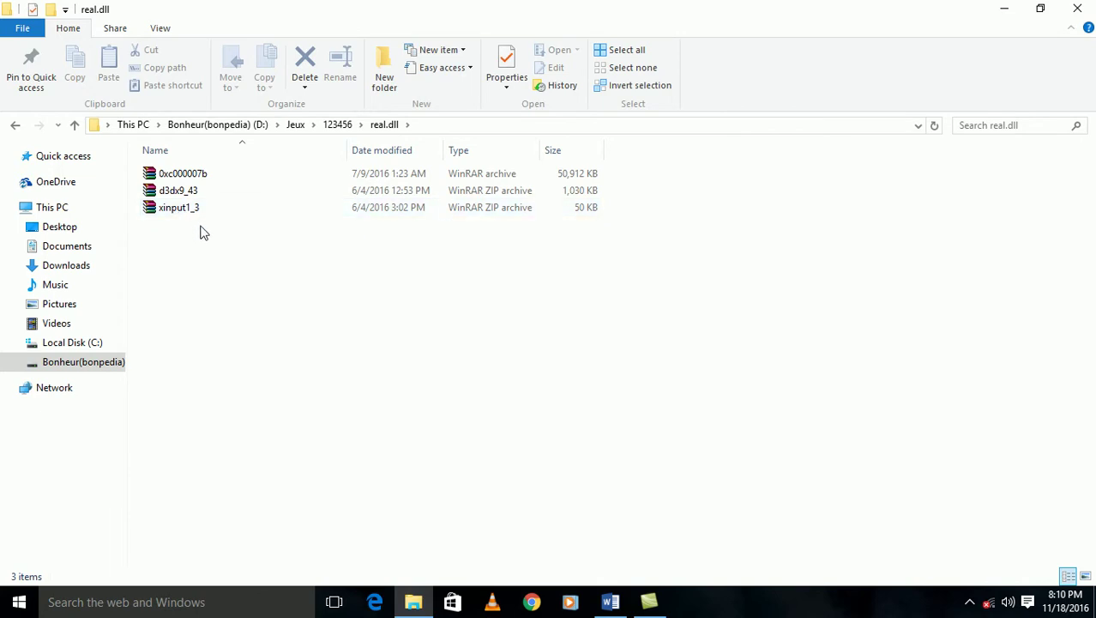
# Extract the xinput1_3 ZIP archive into its own xinput1_3 folder
pyautogui.click(192, 214)
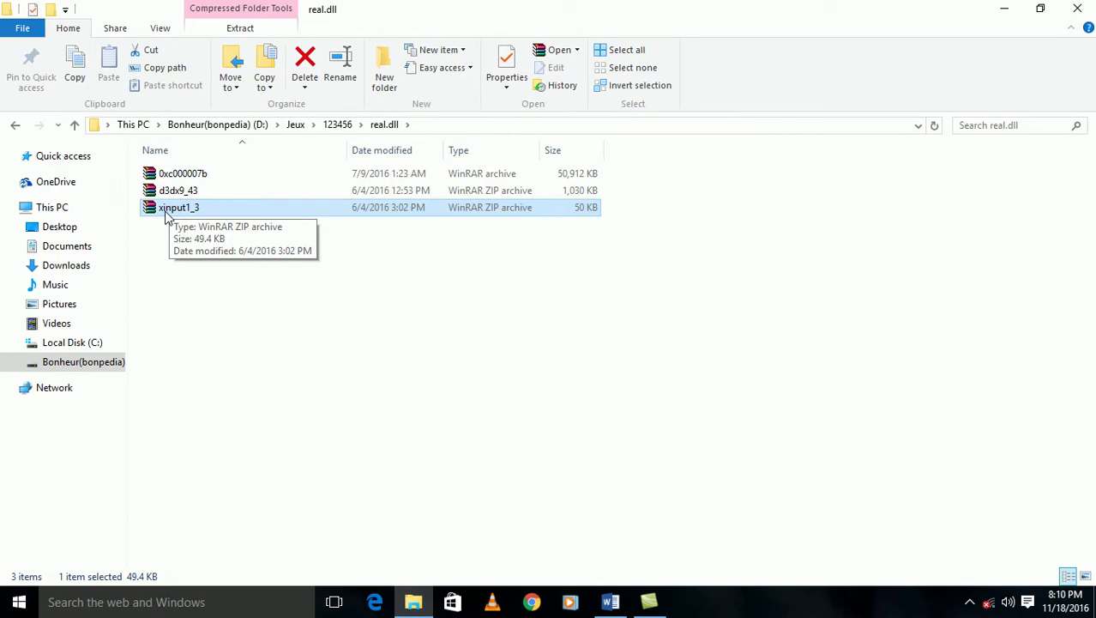
pyautogui.doubleClick(165, 215)
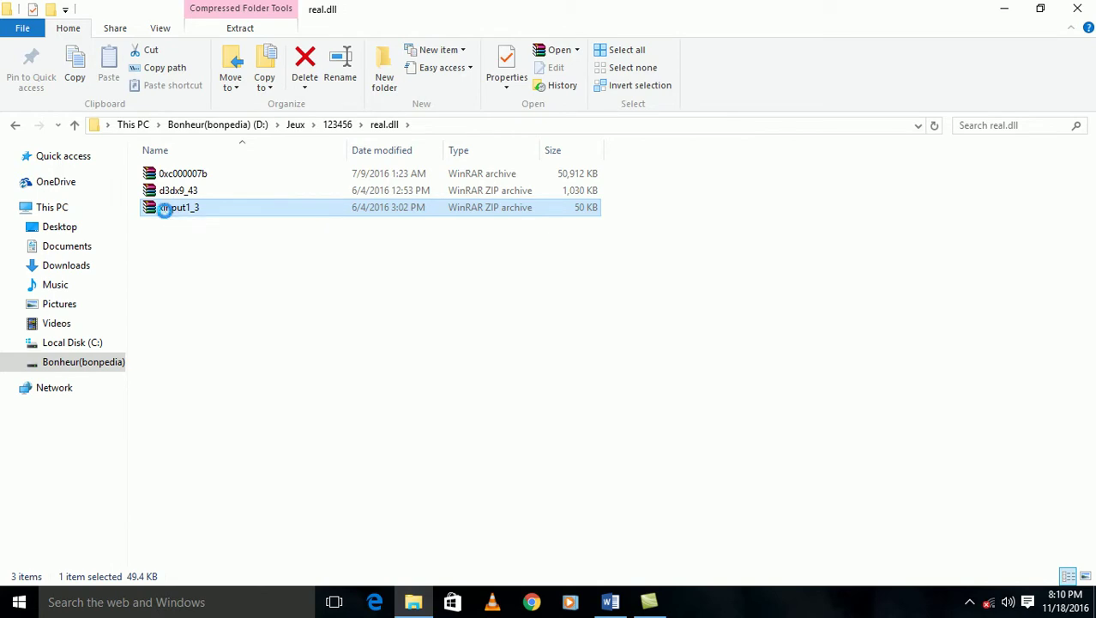
pyautogui.rightClick(165, 213)
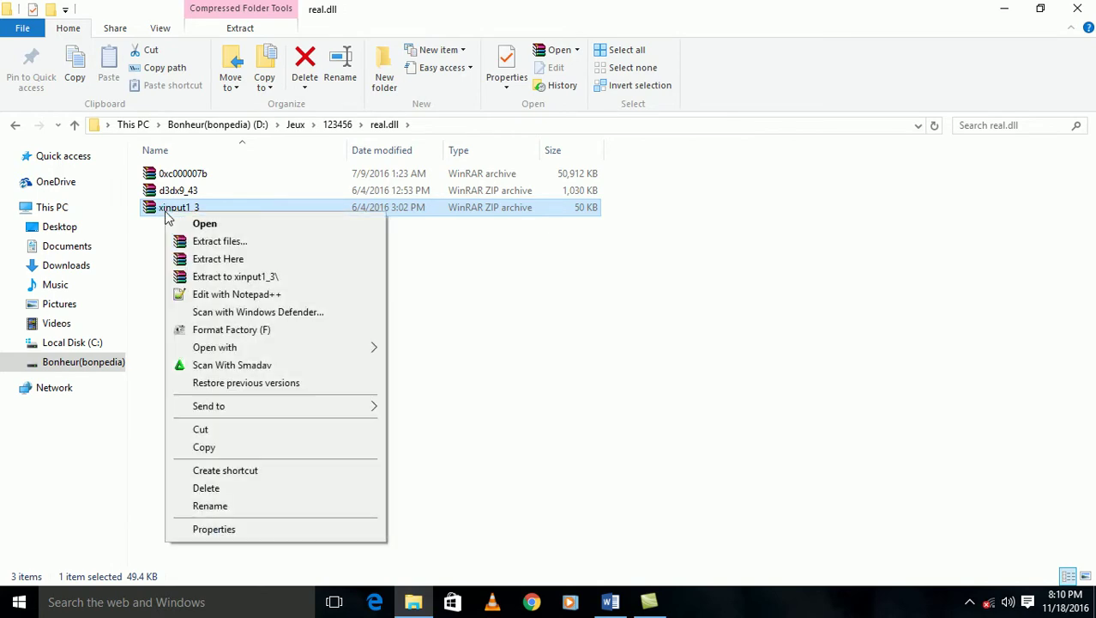
pyautogui.click(194, 277)
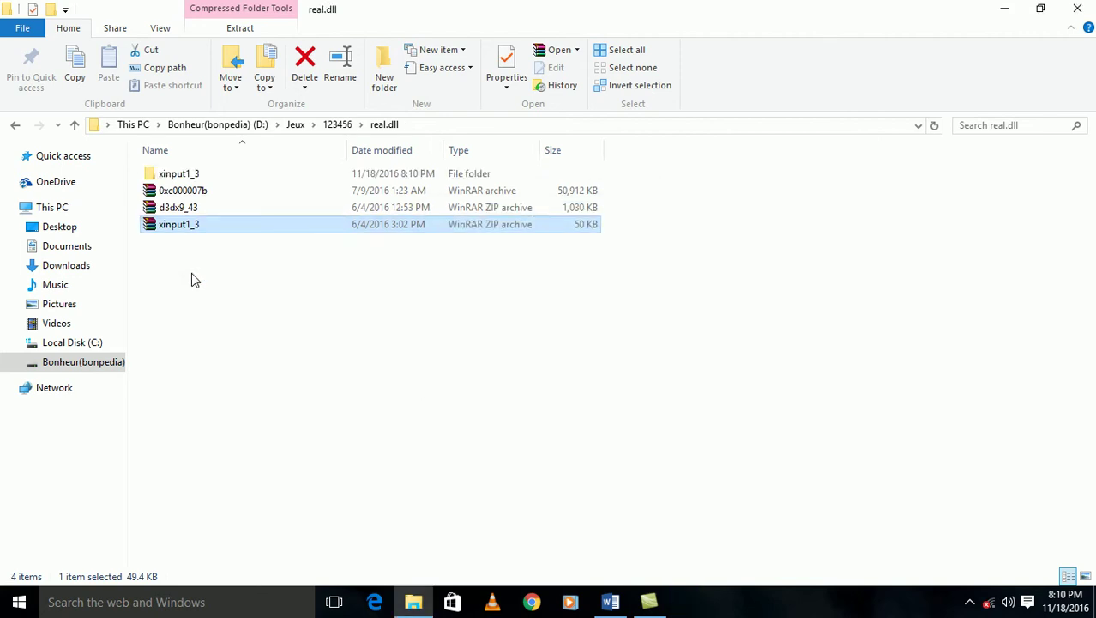
# Copy the xinput1_3.dll file from the extracted xinput1_3 folder
pyautogui.doubleClick(187, 174)
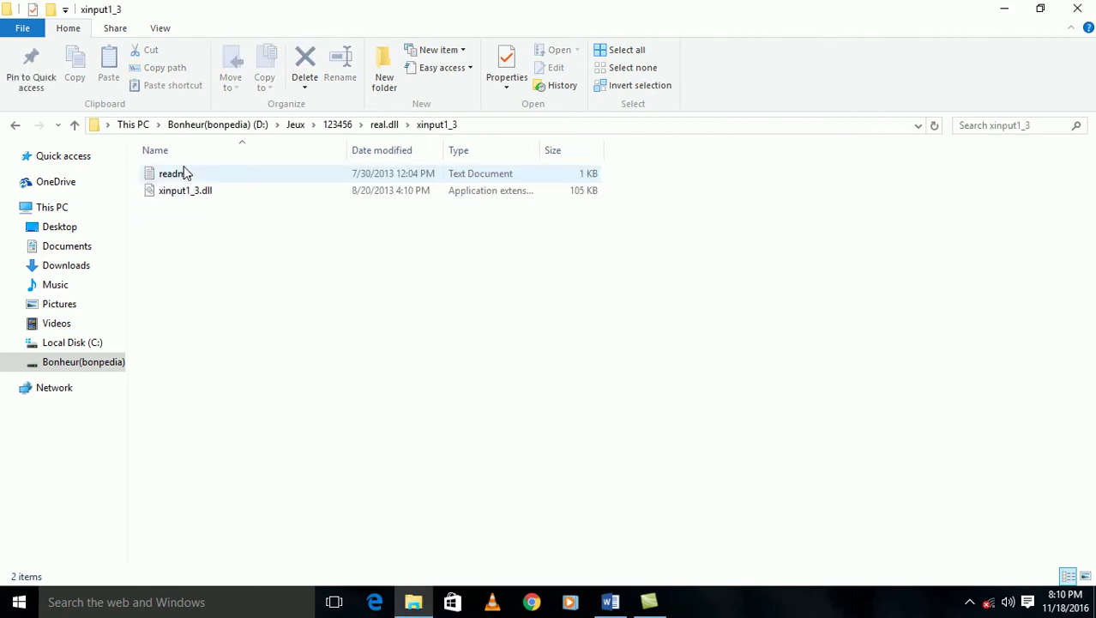
pyautogui.click(183, 192)
pyautogui.rightClick(182, 191)
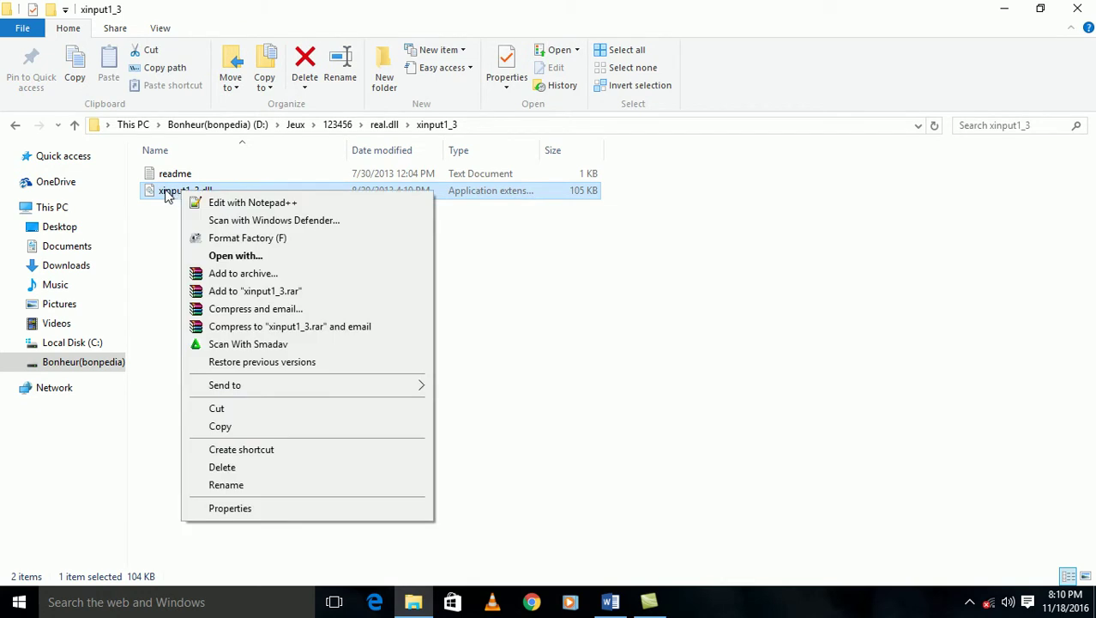
pyautogui.click(166, 215)
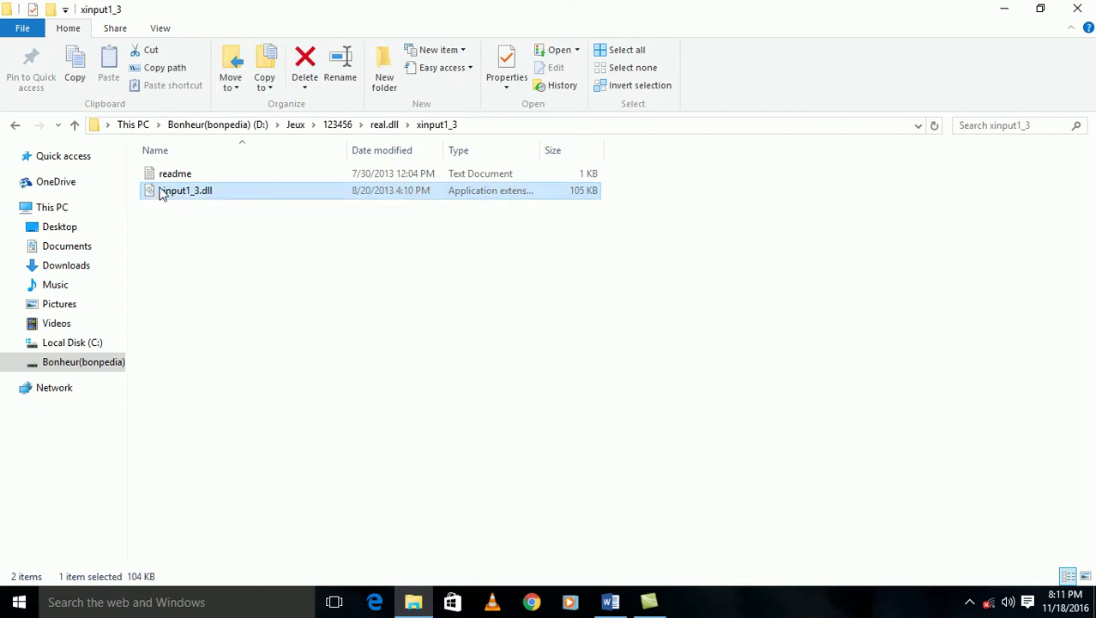
pyautogui.rightClick(162, 195)
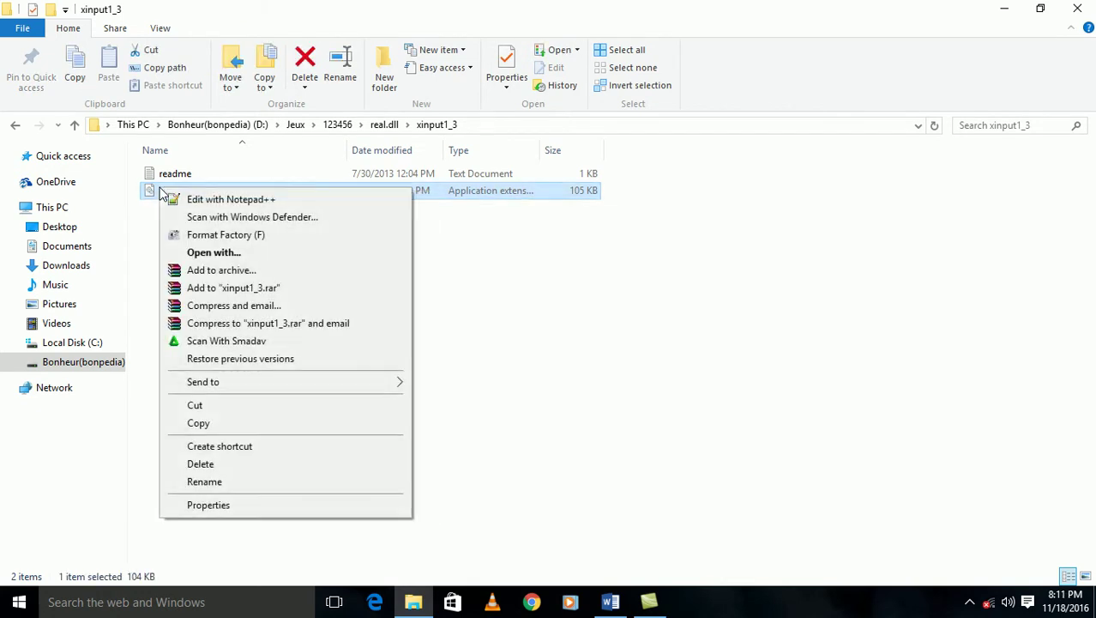
pyautogui.click(190, 427)
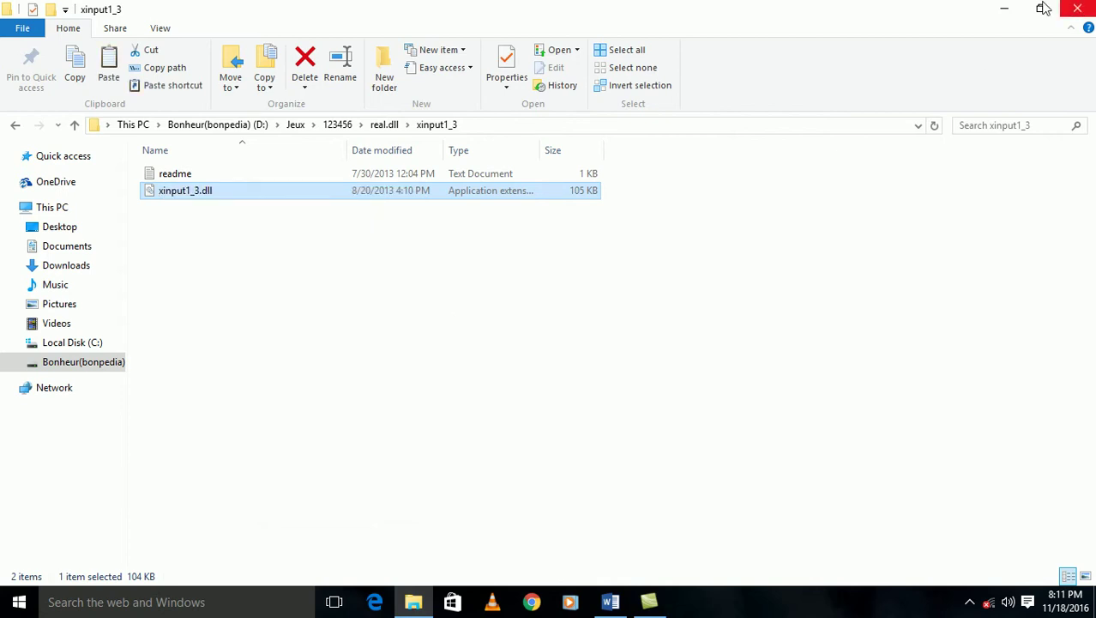
# Minimize the current folder window and open C:\Windows\System32 in a new one
pyautogui.click(1005, 9)
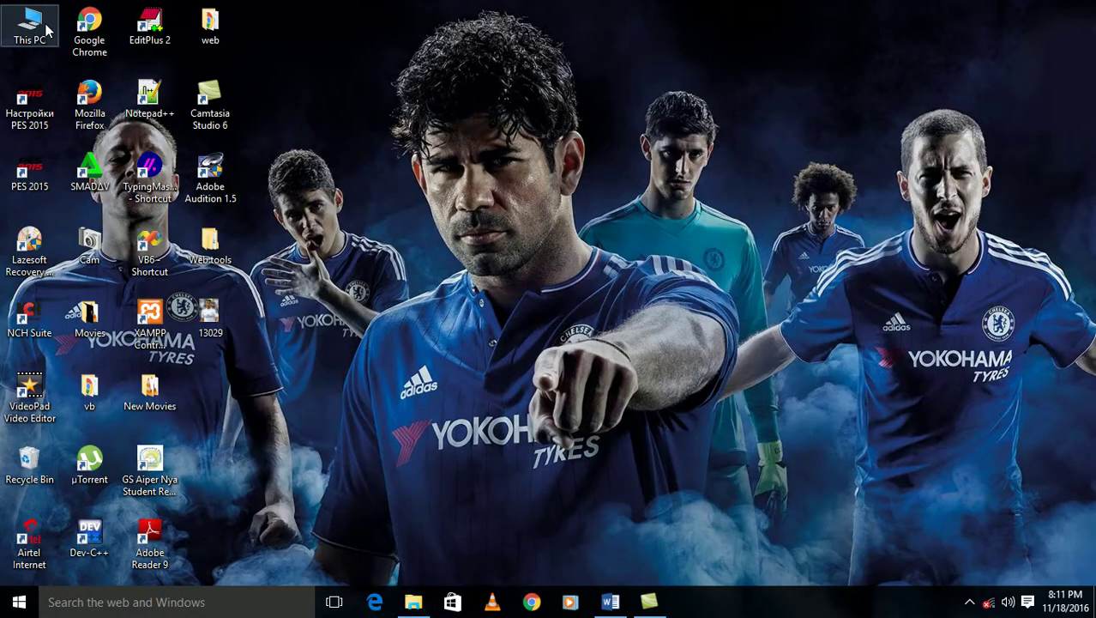
pyautogui.doubleClick(46, 30)
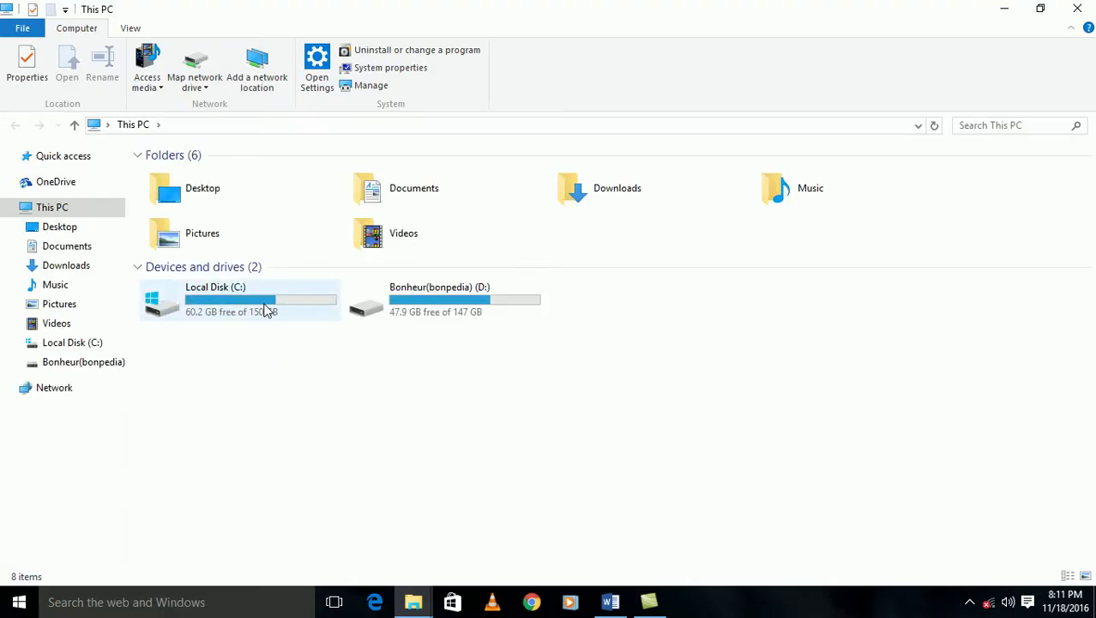
pyautogui.doubleClick(264, 311)
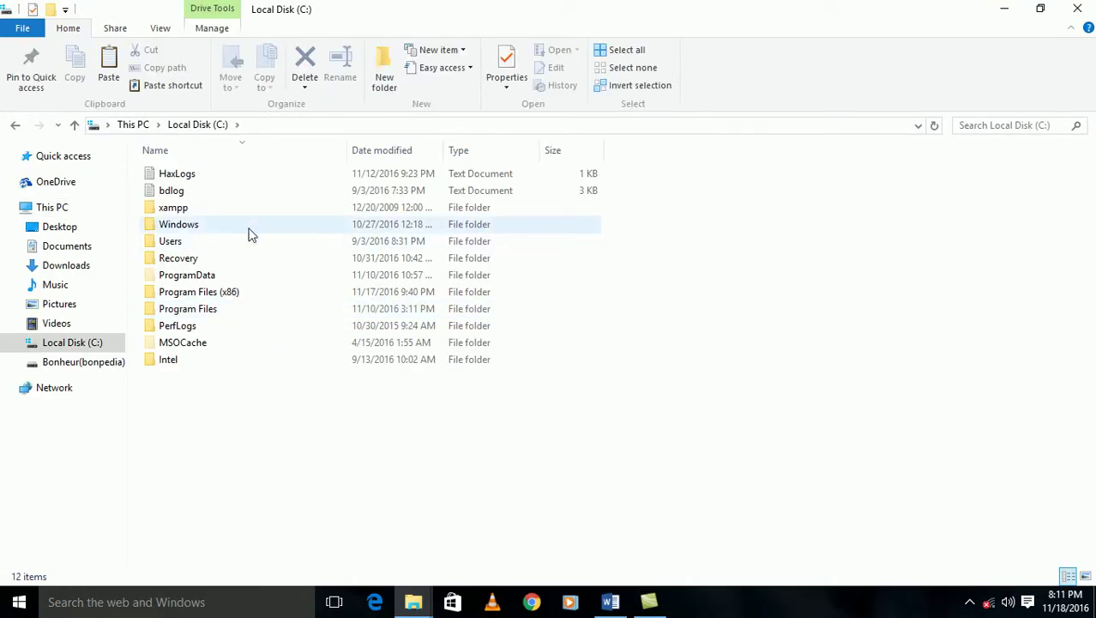
pyautogui.doubleClick(199, 227)
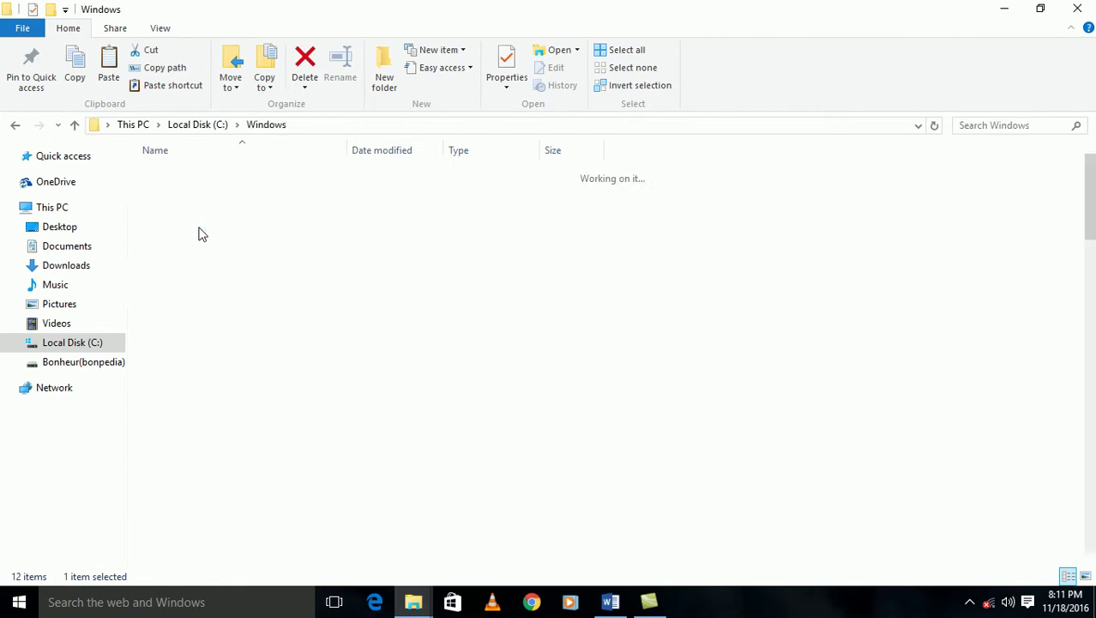
pyautogui.scroll(-9, 229, 398)
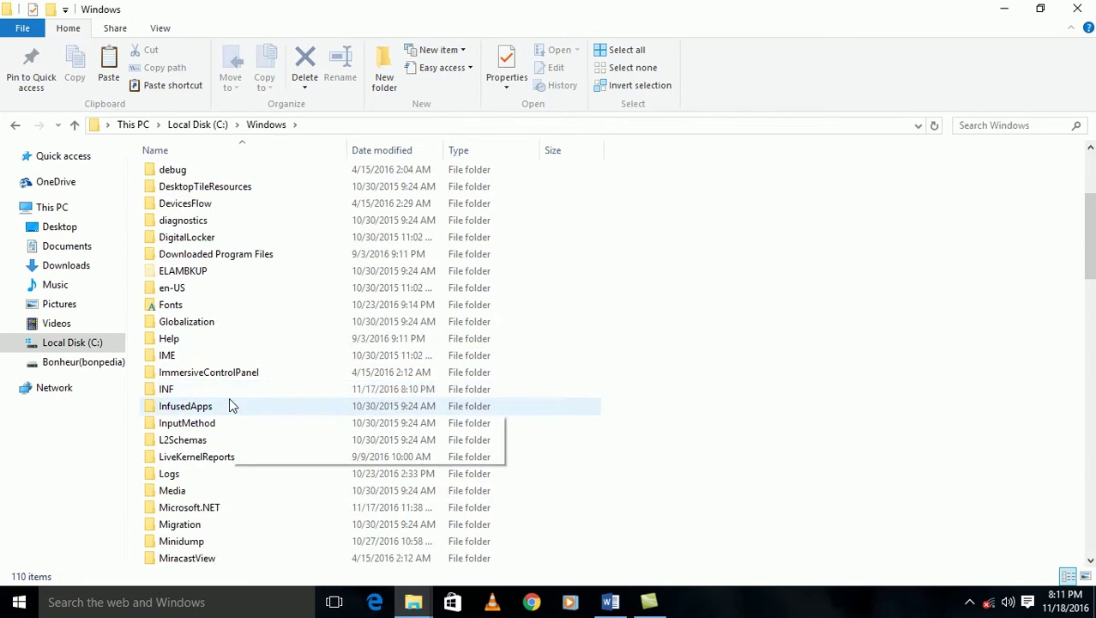
pyautogui.scroll(-6, 230, 404)
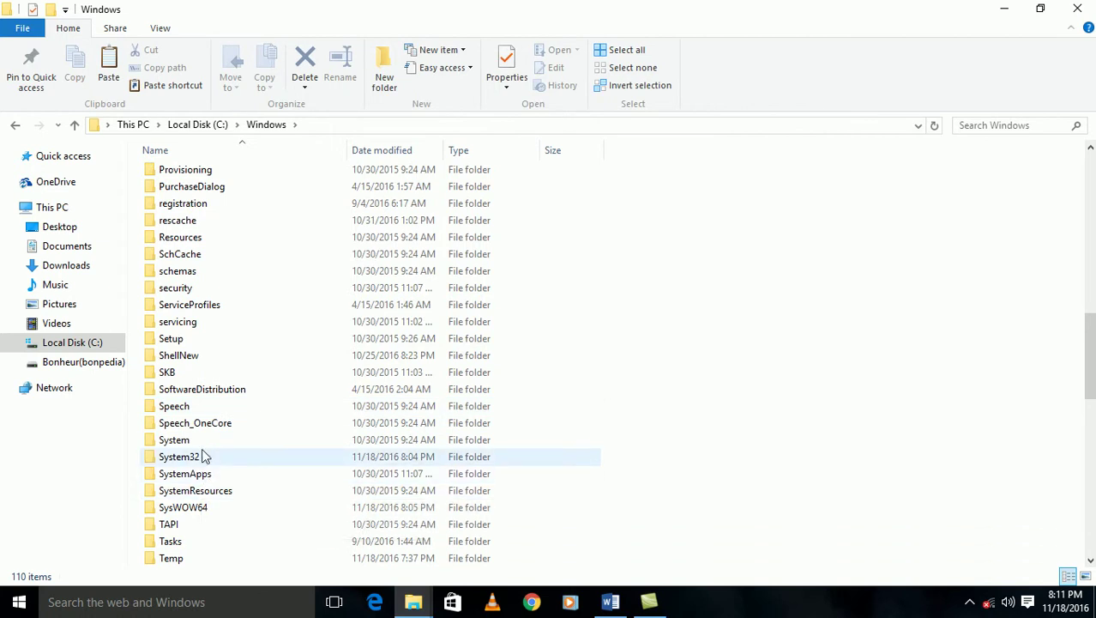
pyautogui.doubleClick(203, 457)
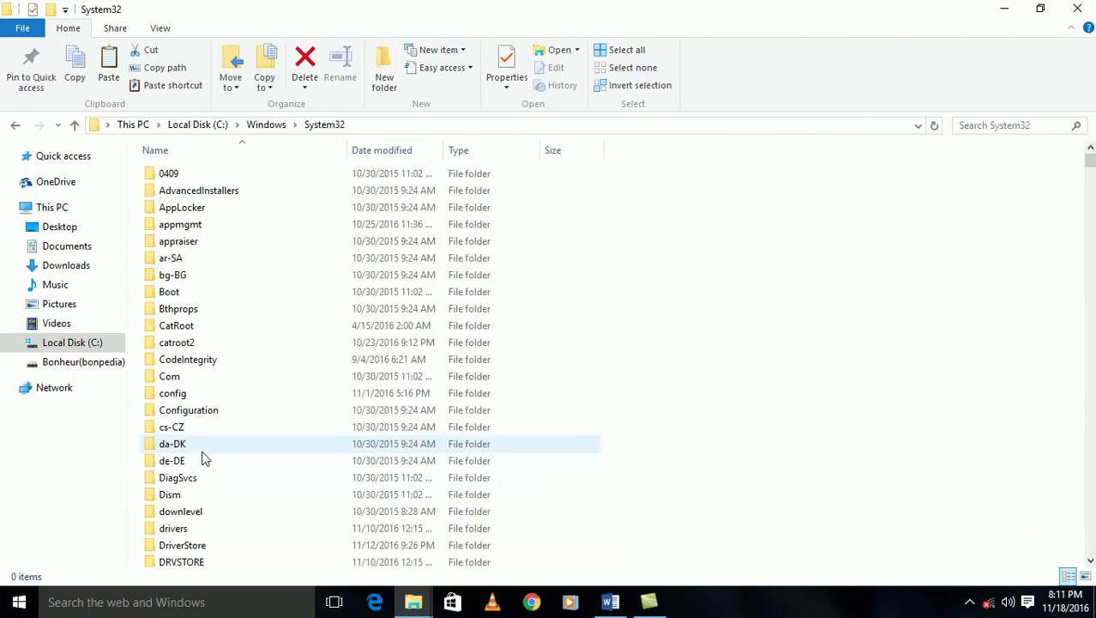
# Try to paste xinput1_3.dll into the System32 folder, then cancel the copy
pyautogui.rightClick(768, 201)
pyautogui.click(807, 288)
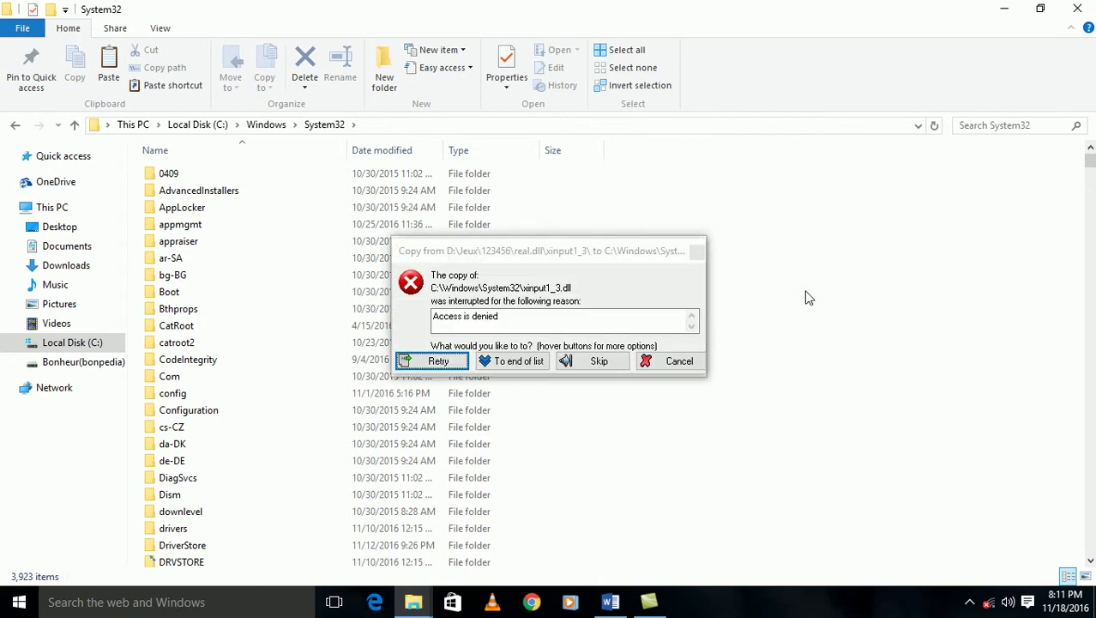
pyautogui.click(650, 362)
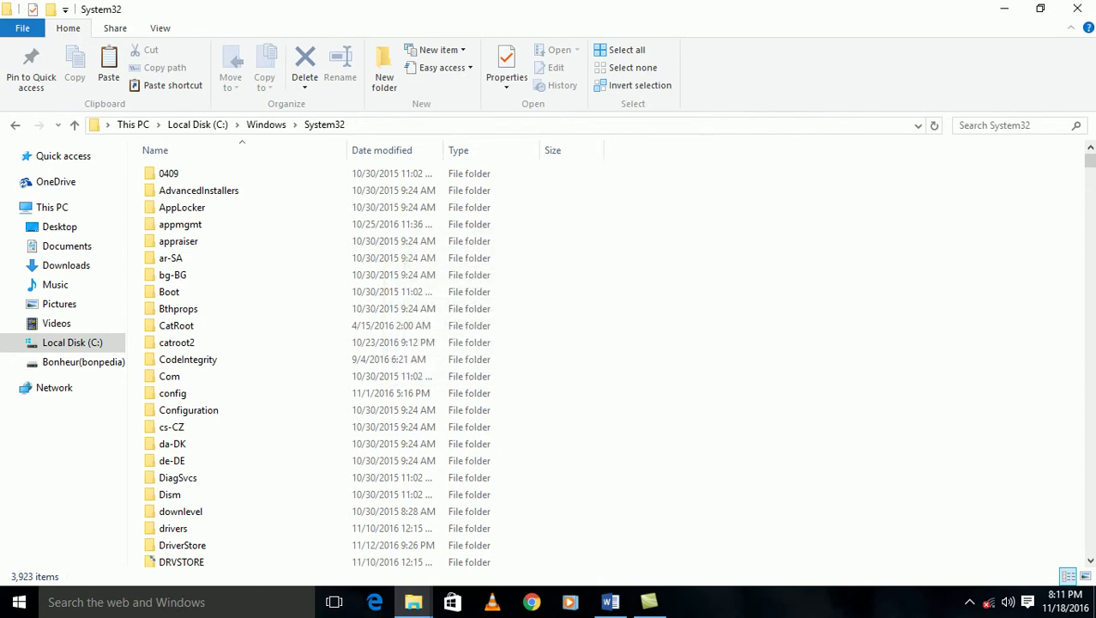
# Deactivate the background file-copy utility that takes over Windows copy operations
pyautogui.click(968, 603)
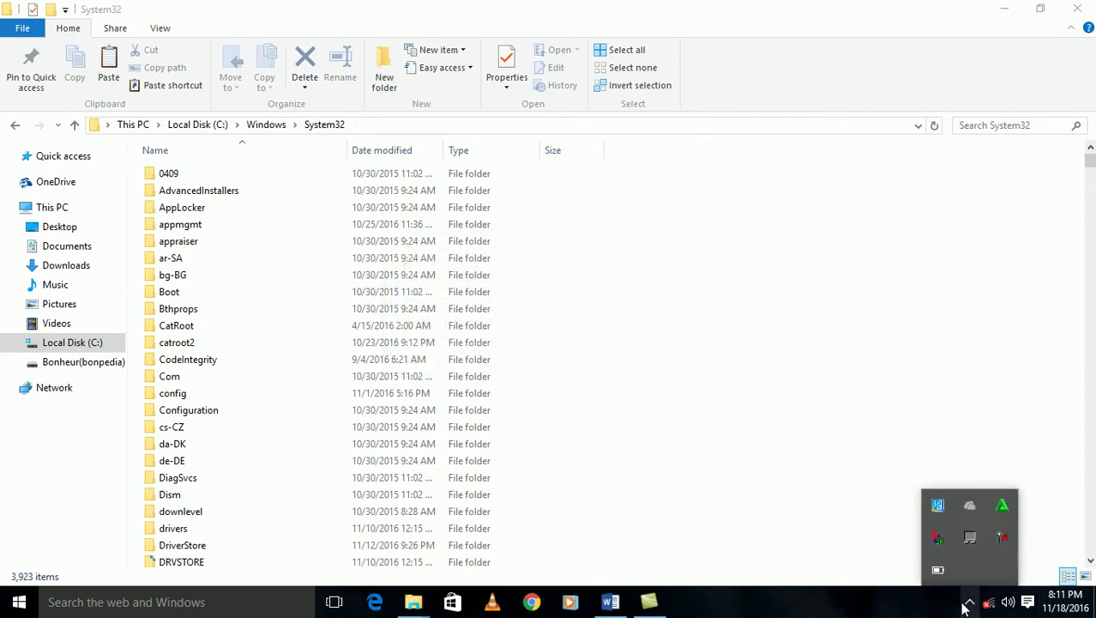
pyautogui.rightClick(938, 537)
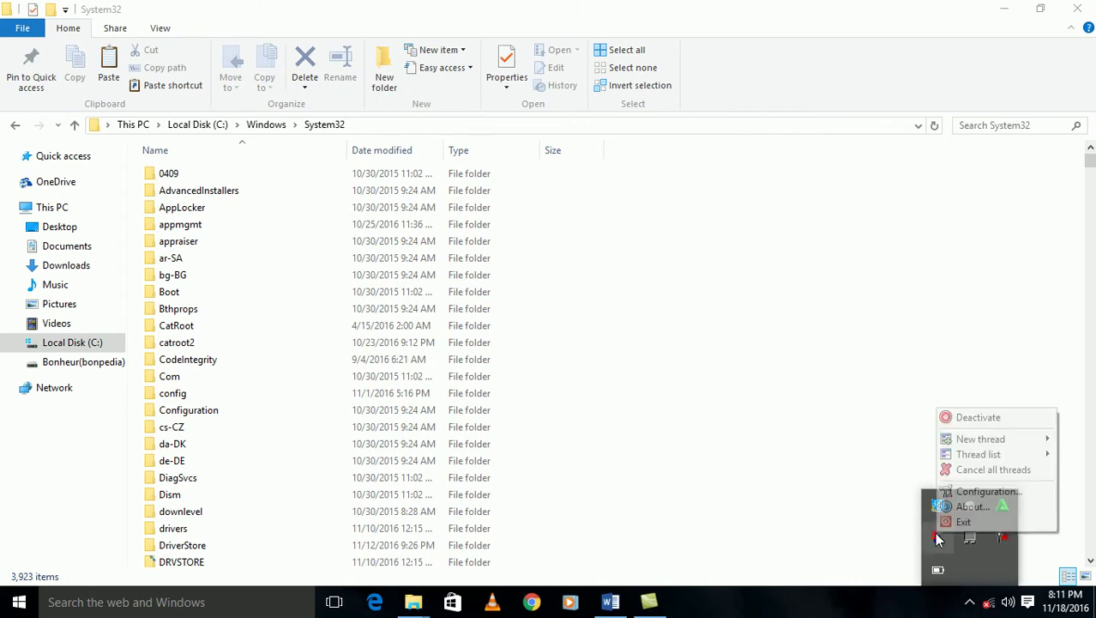
pyautogui.click(953, 418)
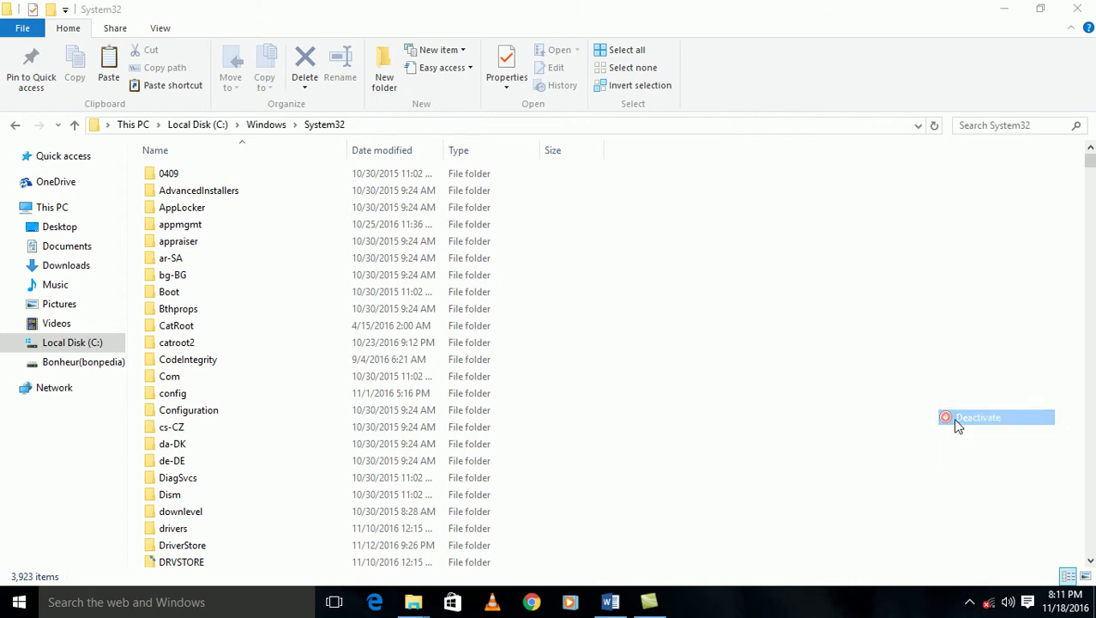
# Paste xinput1_3.dll into the System32 folder, granting administrator permission for the copy
pyautogui.rightClick(663, 271)
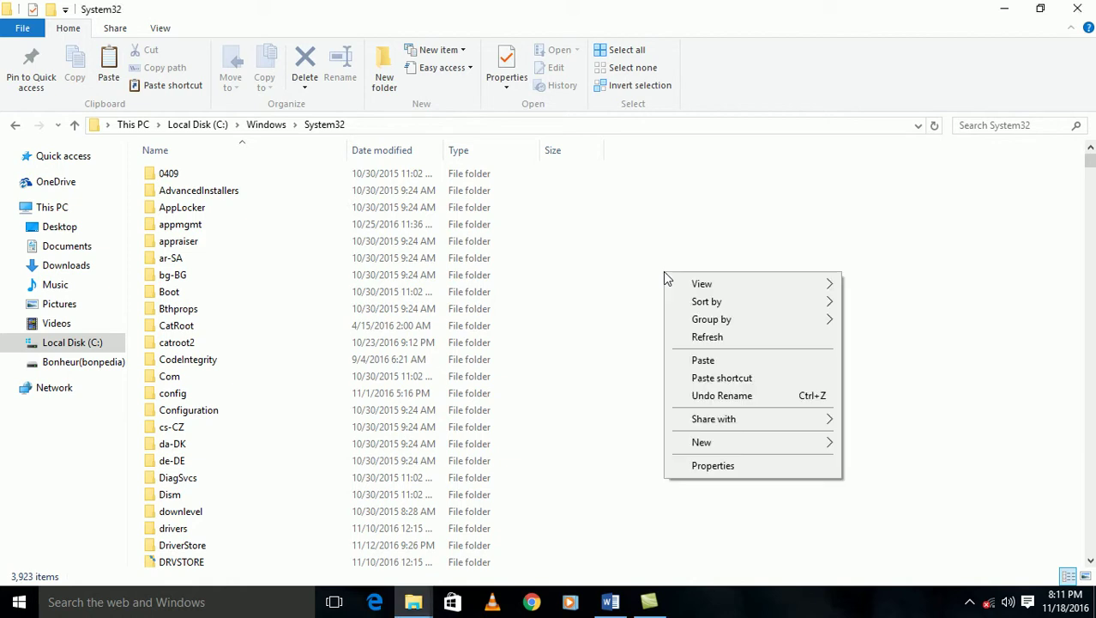
pyautogui.click(716, 358)
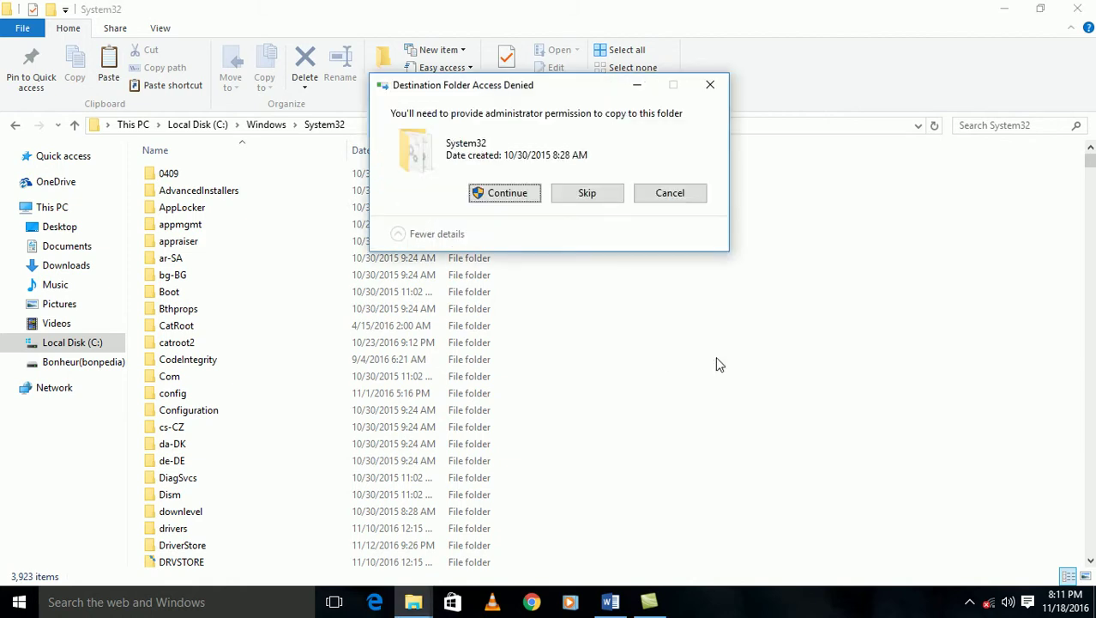
pyautogui.click(506, 193)
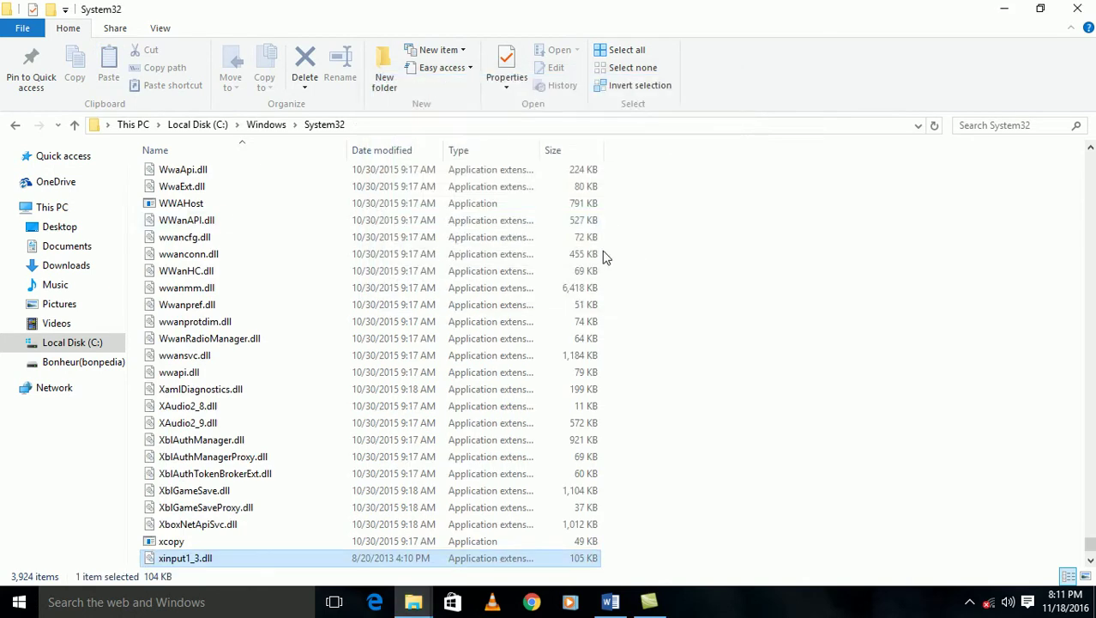
# Paste xinput1_3.dll into the C:\Windows\SysWOW64 folder with administrator permission, then close the folder window
pyautogui.click(16, 126)
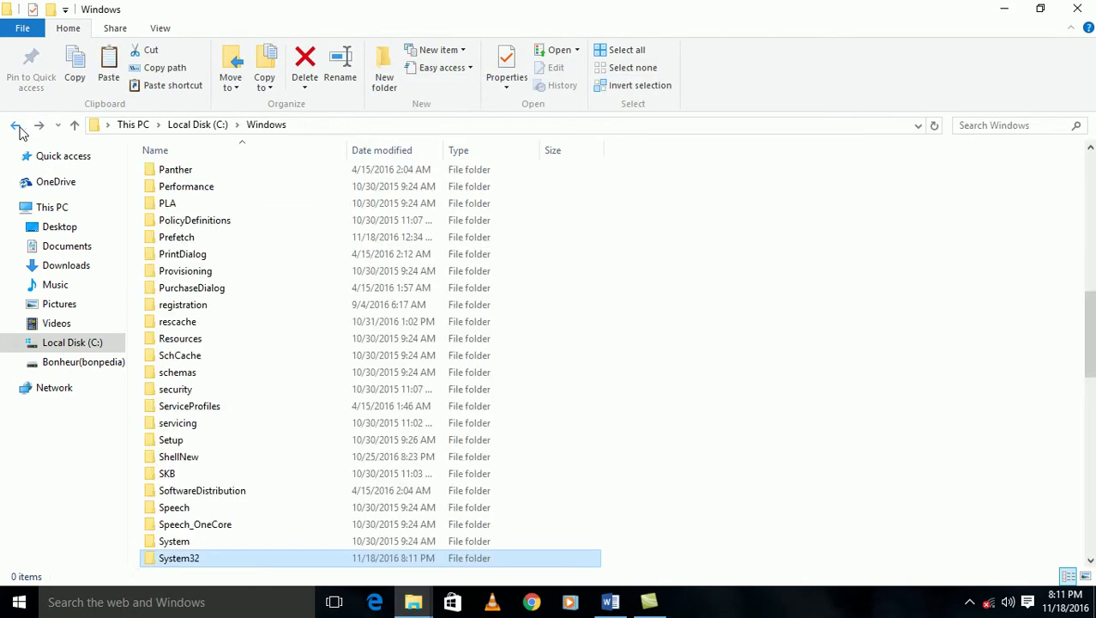
pyautogui.scroll(-5, 142, 274)
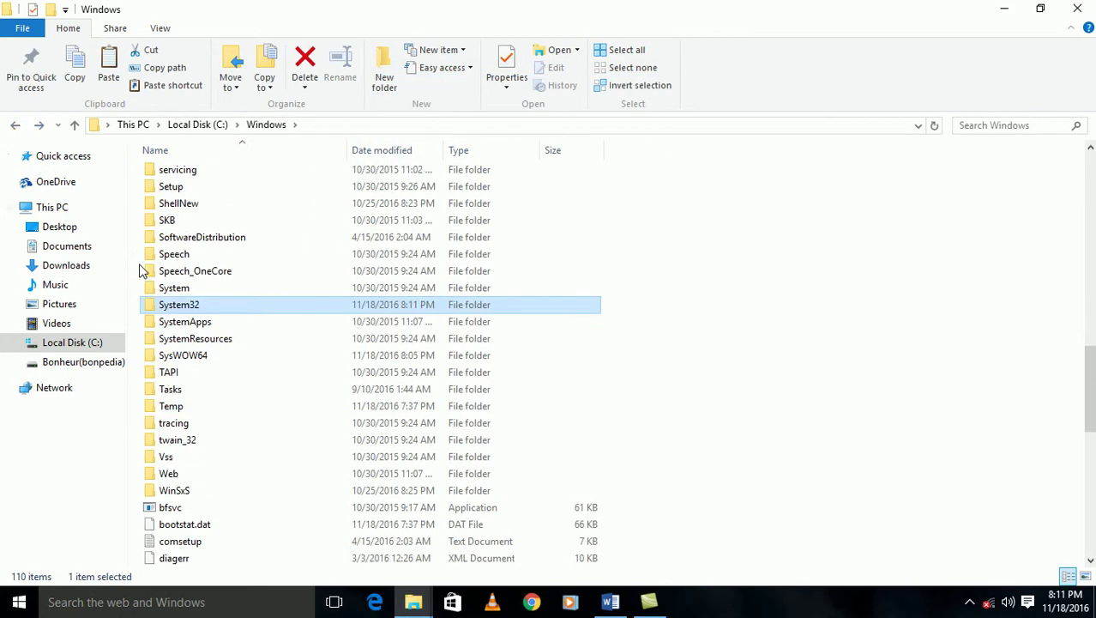
pyautogui.doubleClick(179, 355)
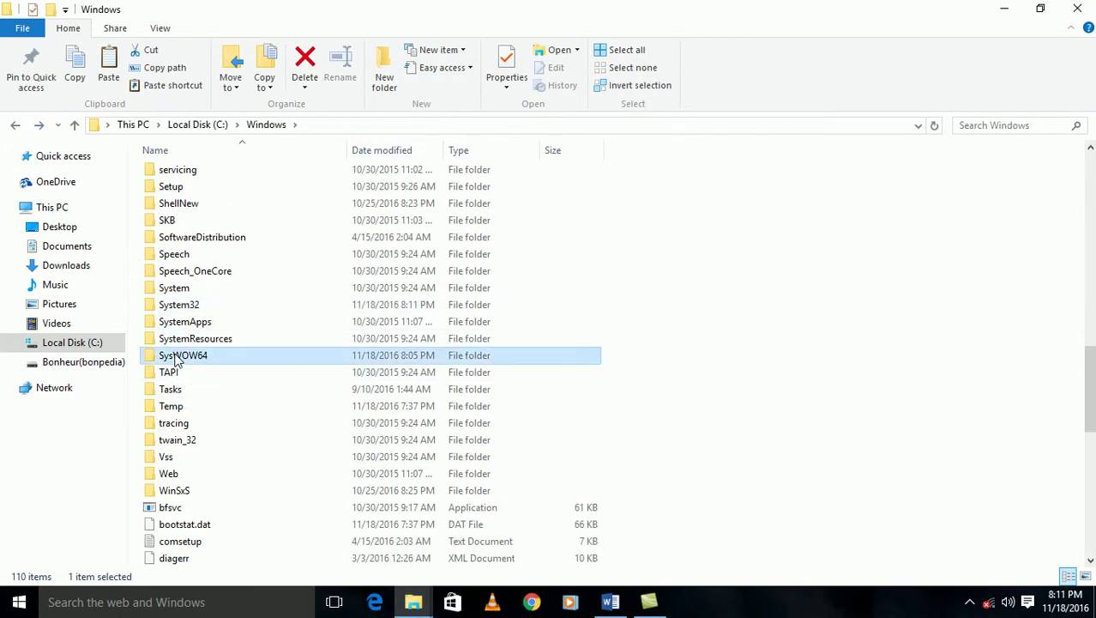
pyautogui.rightClick(727, 309)
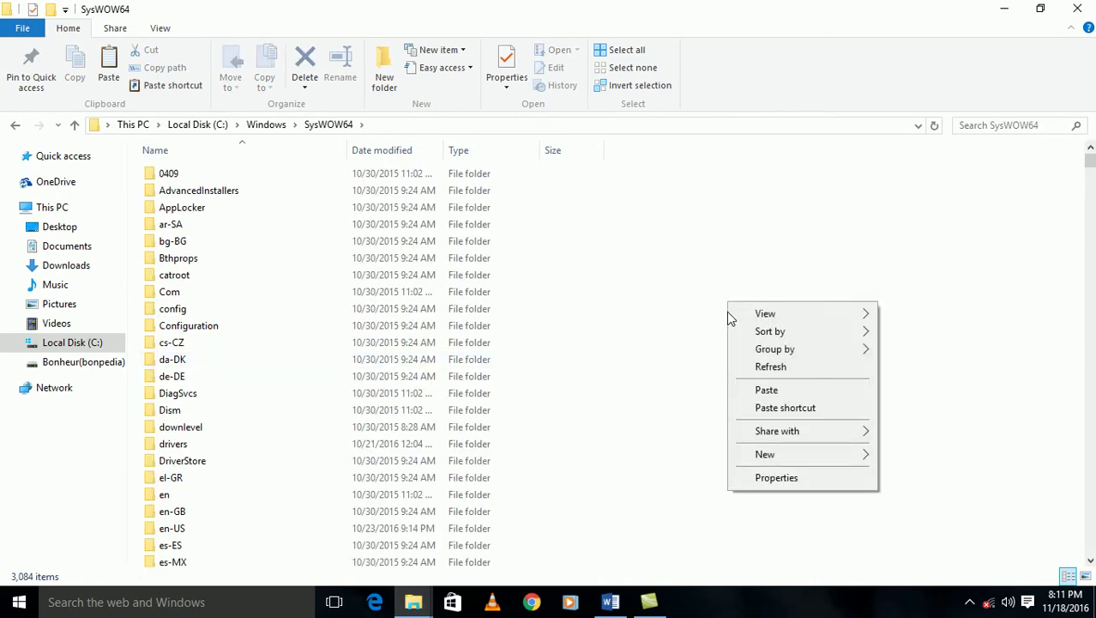
pyautogui.click(743, 387)
pyautogui.click(495, 201)
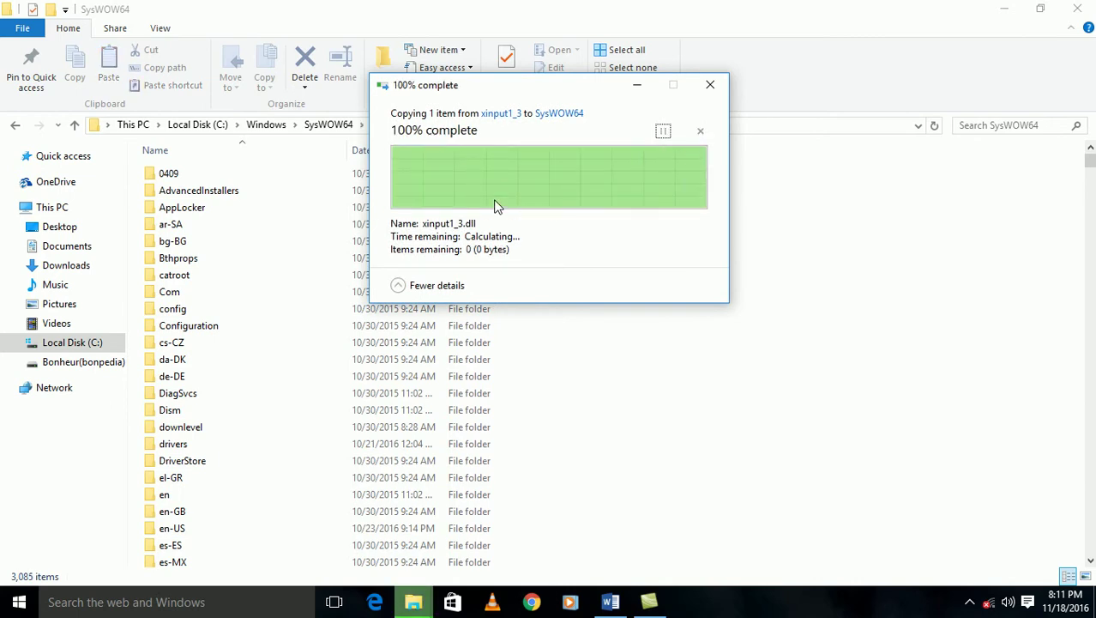
pyautogui.click(1079, 8)
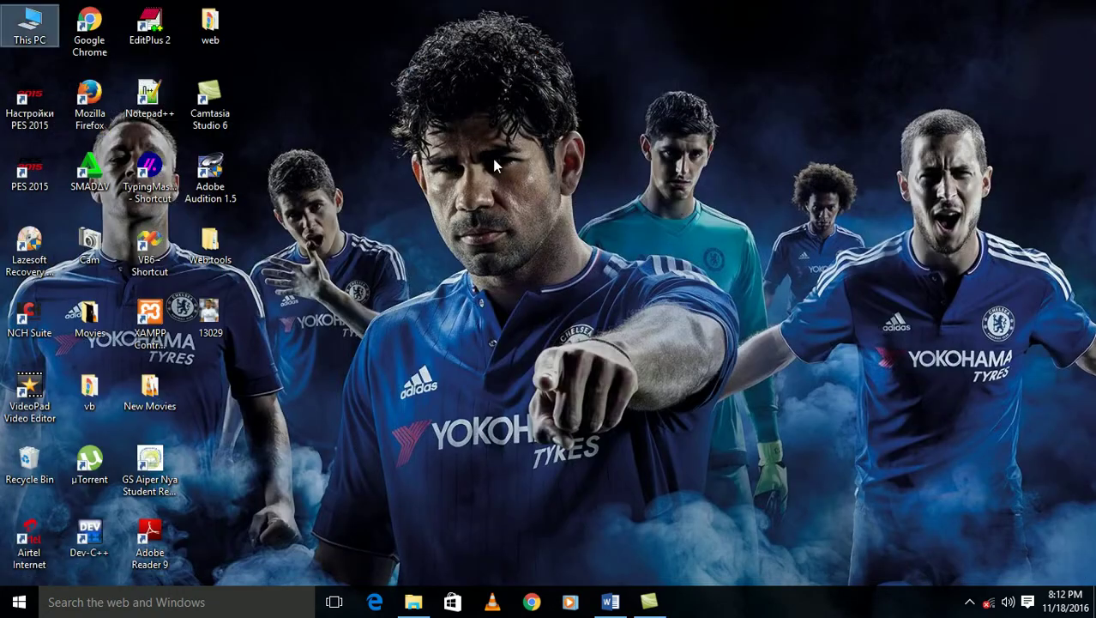
# Refresh the desktop, launch PES 2015 to test the fix, and dismiss the application error
pyautogui.rightClick(494, 165)
pyautogui.click(553, 202)
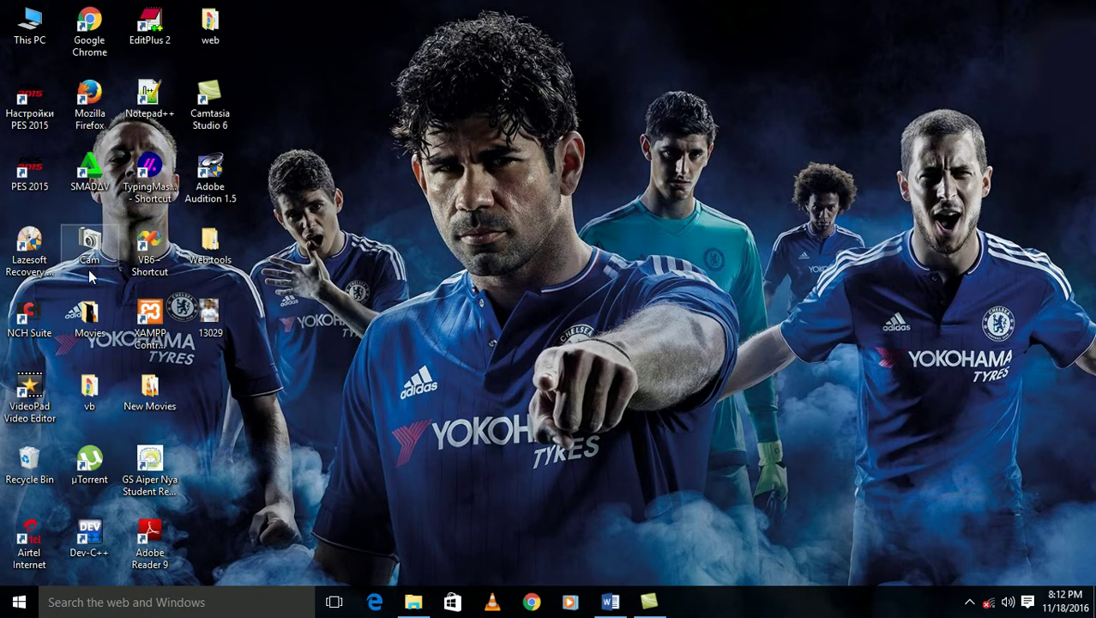
pyautogui.doubleClick(34, 180)
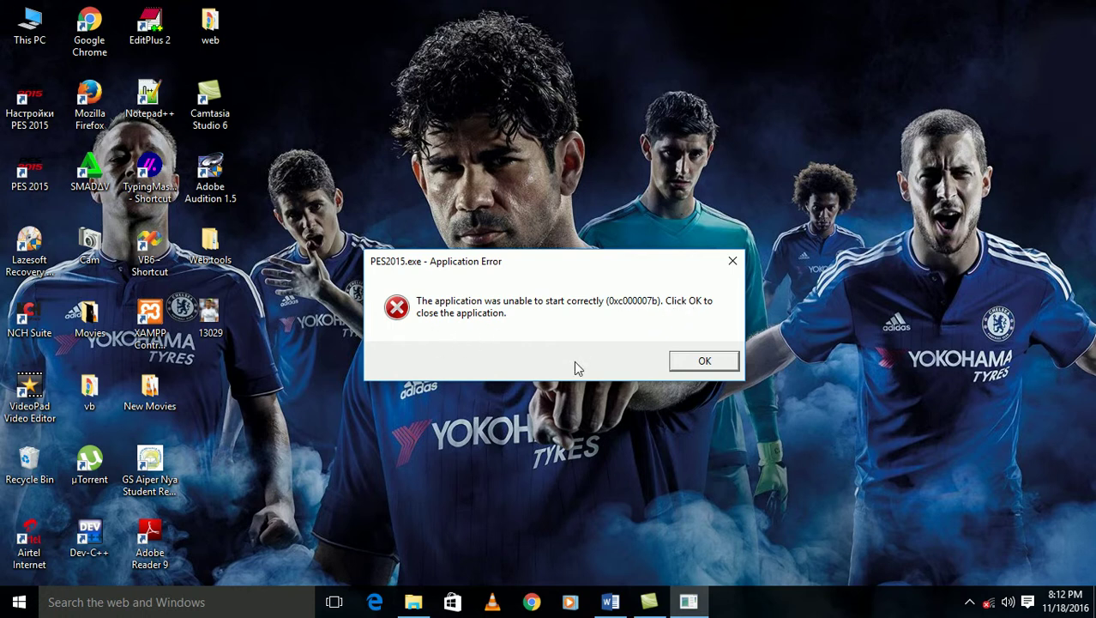
pyautogui.click(676, 365)
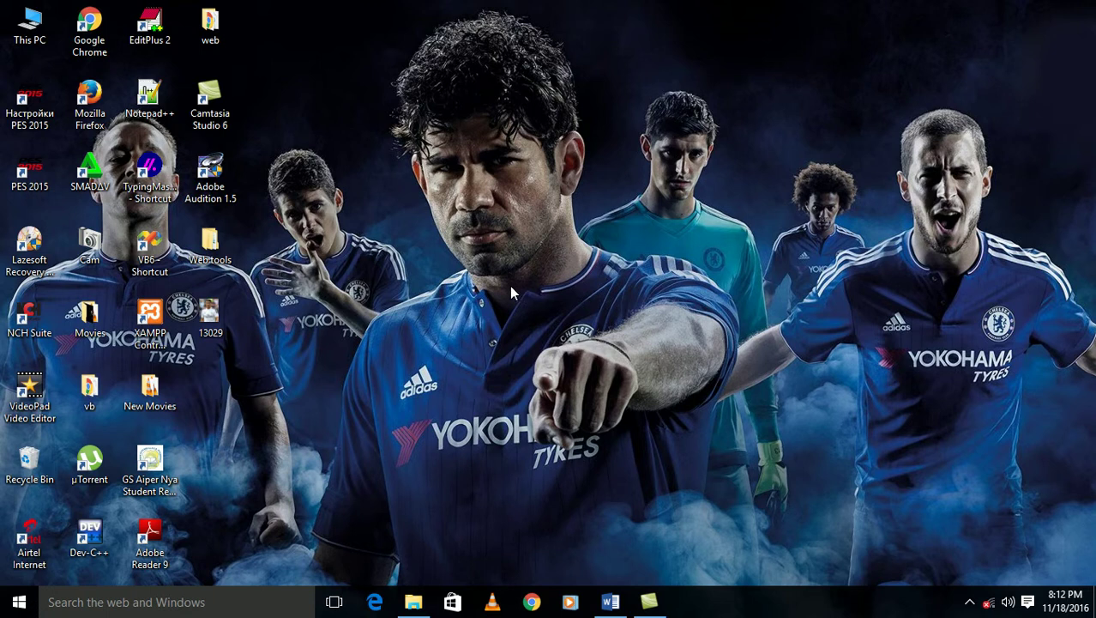
# Return to the real.dll folder and extract the 0xc000007b archive into its own folder
pyautogui.click(413, 601)
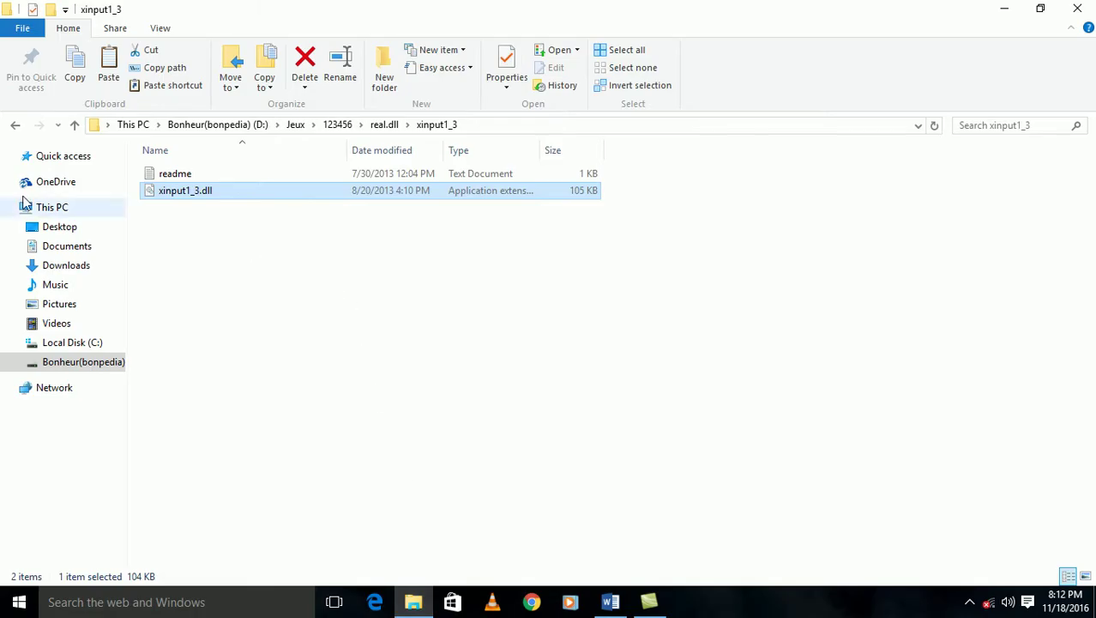
pyautogui.click(15, 125)
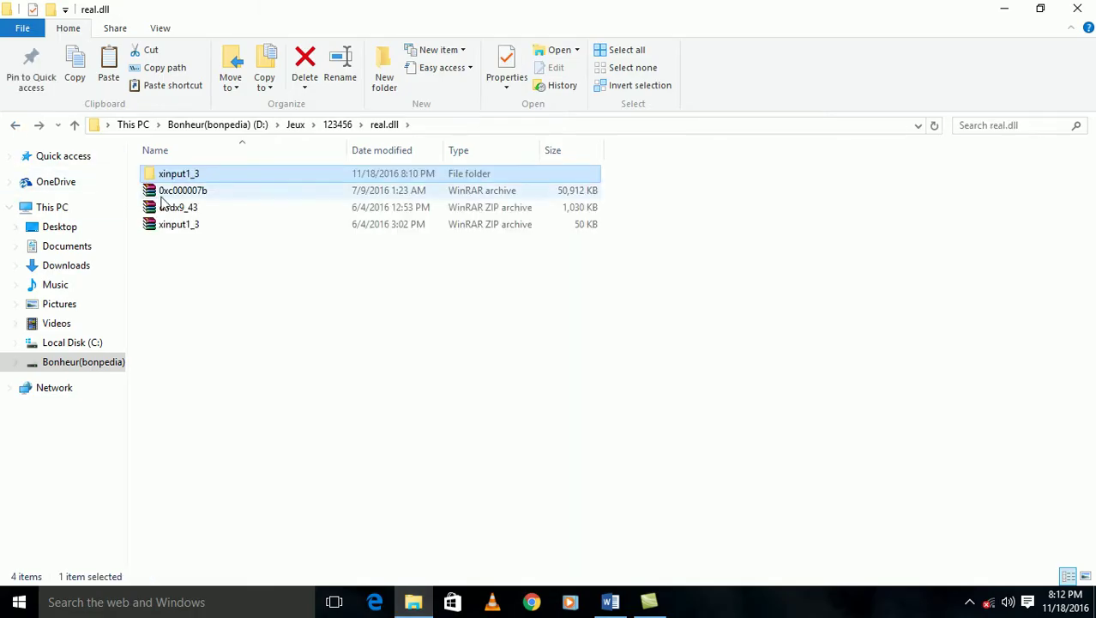
pyautogui.click(169, 197)
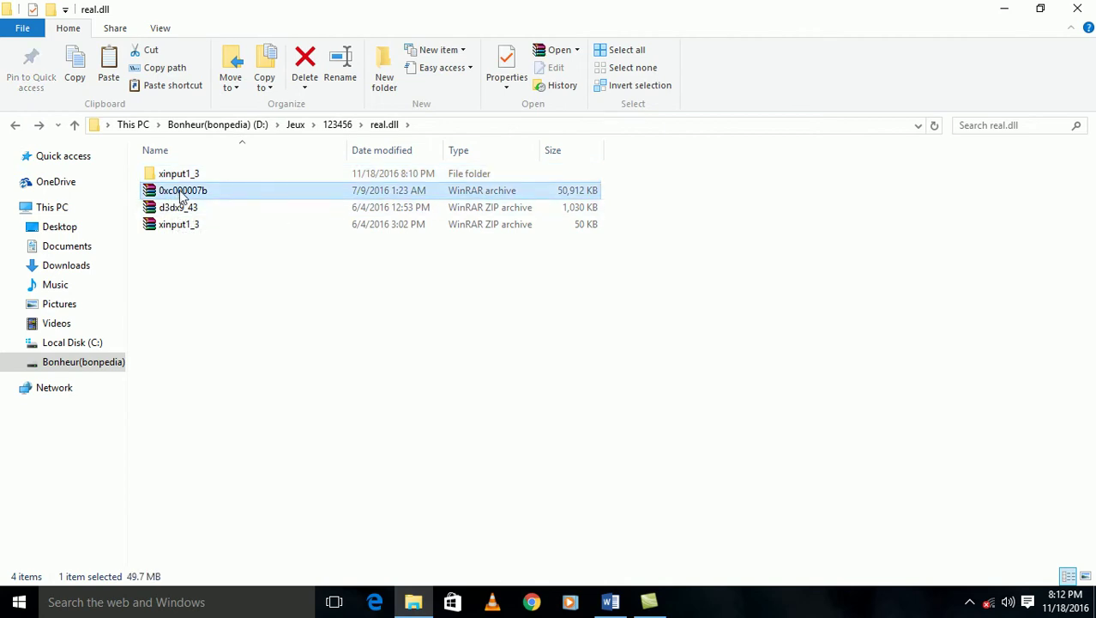
pyautogui.rightClick(189, 194)
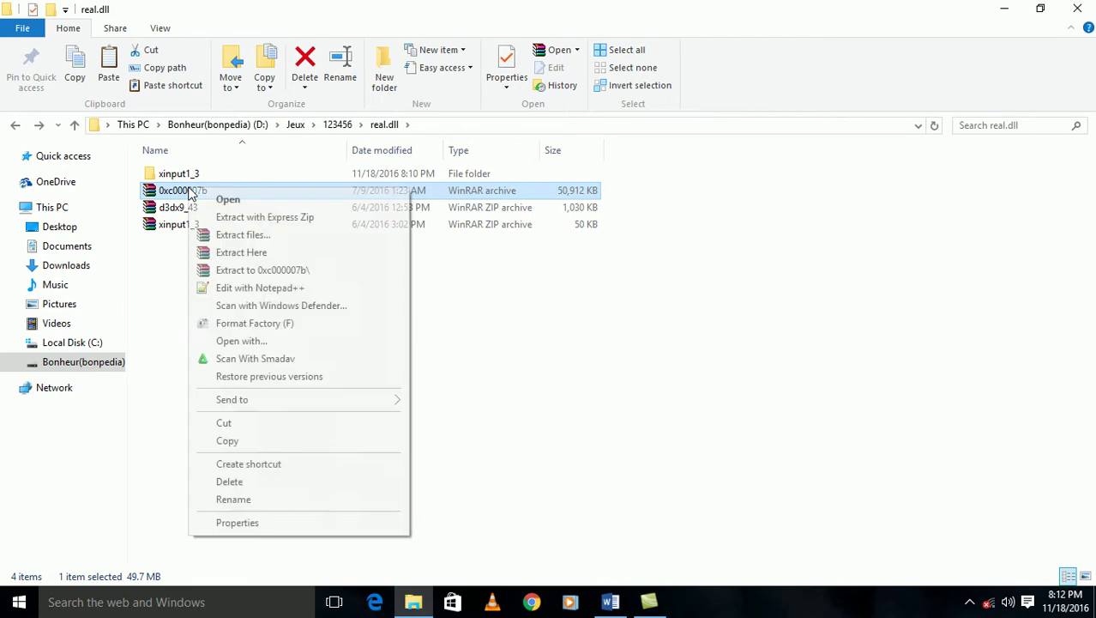
pyautogui.click(237, 272)
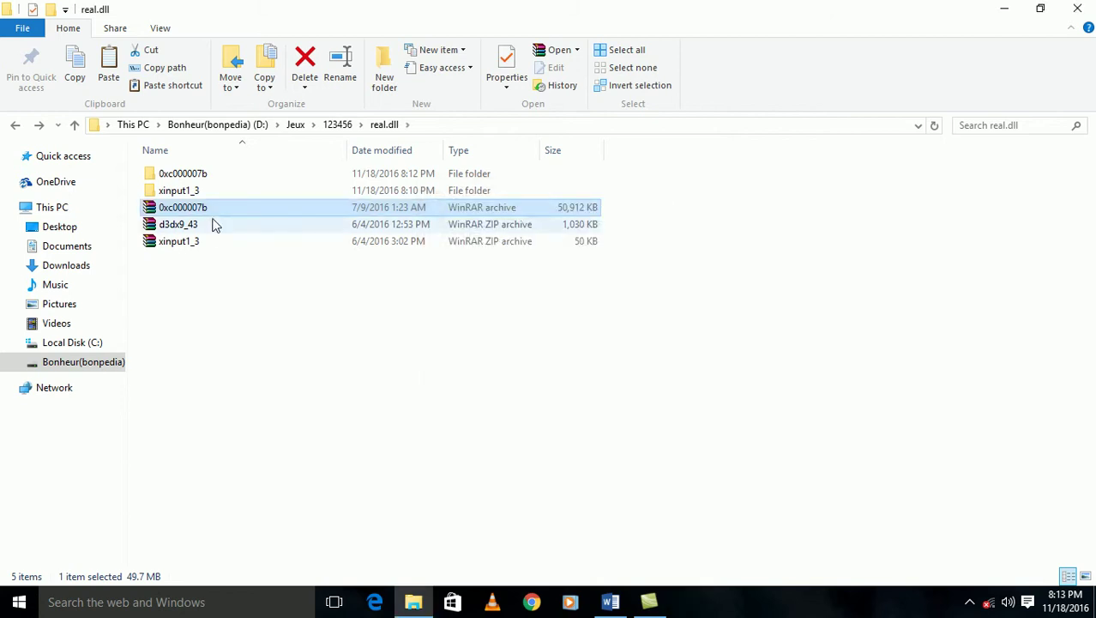
# Open the inner 0xc000007b folder inside the extracted one and copy all of its files
pyautogui.click(214, 187)
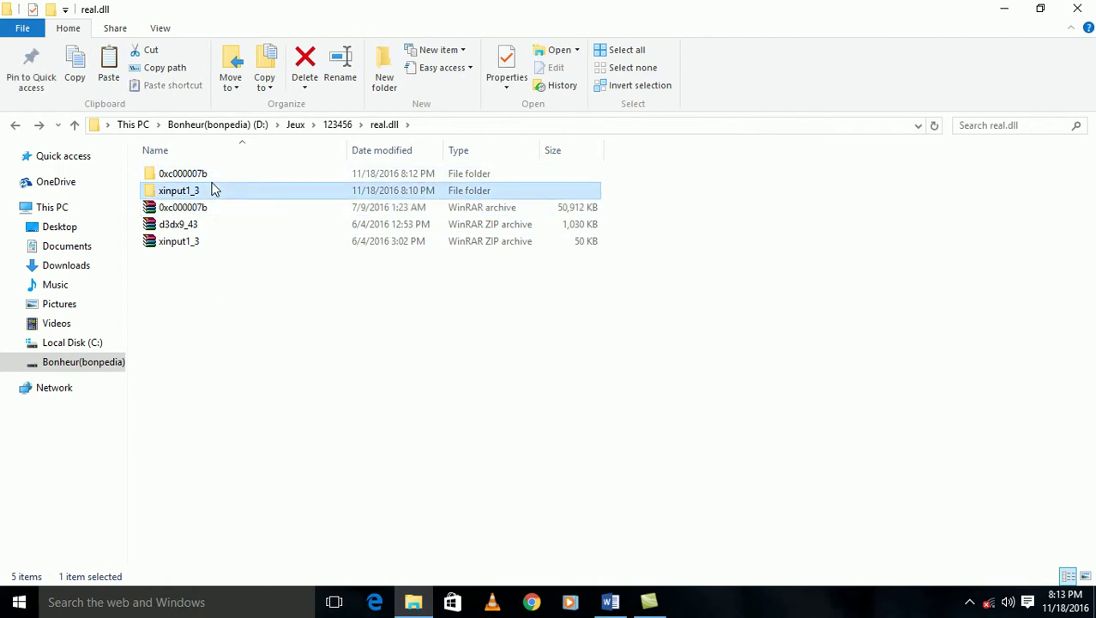
pyautogui.click(195, 175)
pyautogui.doubleClick(196, 175)
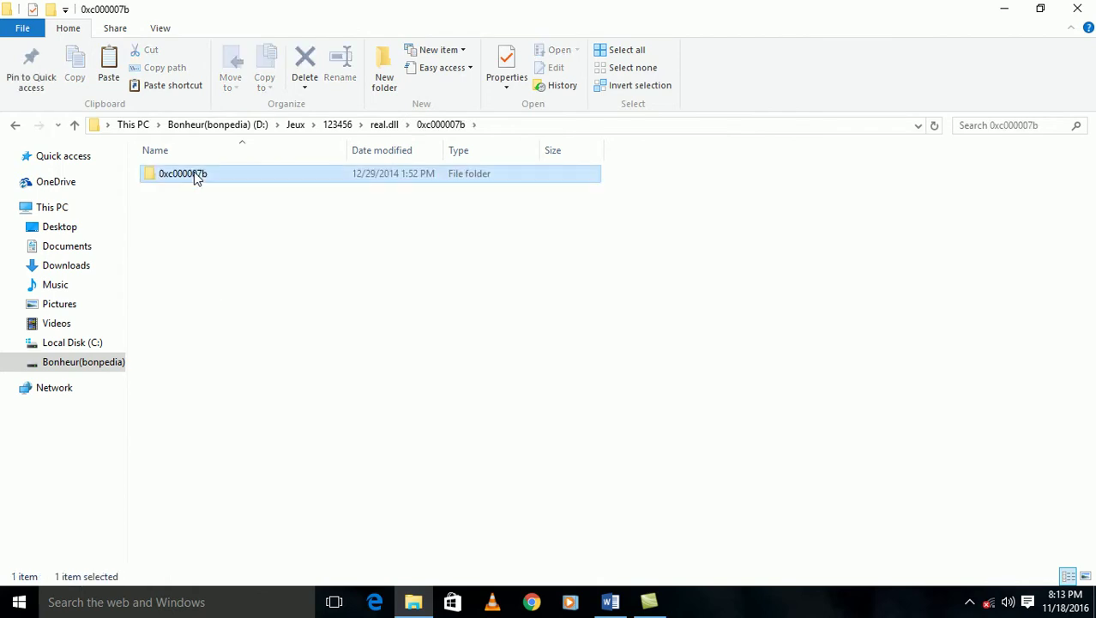
pyautogui.doubleClick(194, 172)
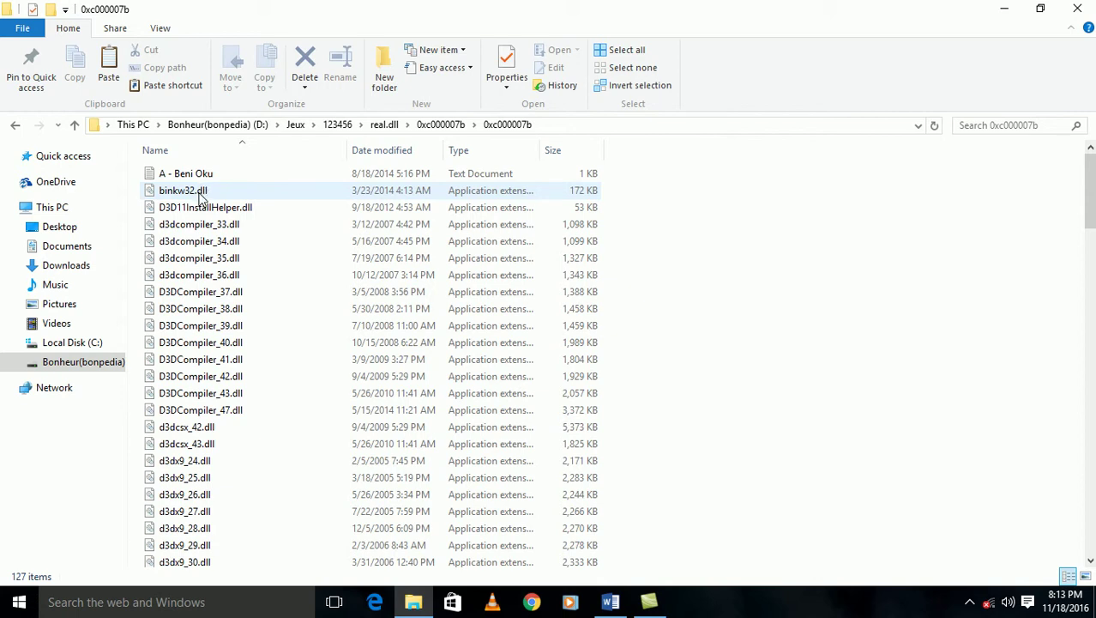
pyautogui.moveTo(202, 198)
pyautogui.hotkey('ctrl', 'a')
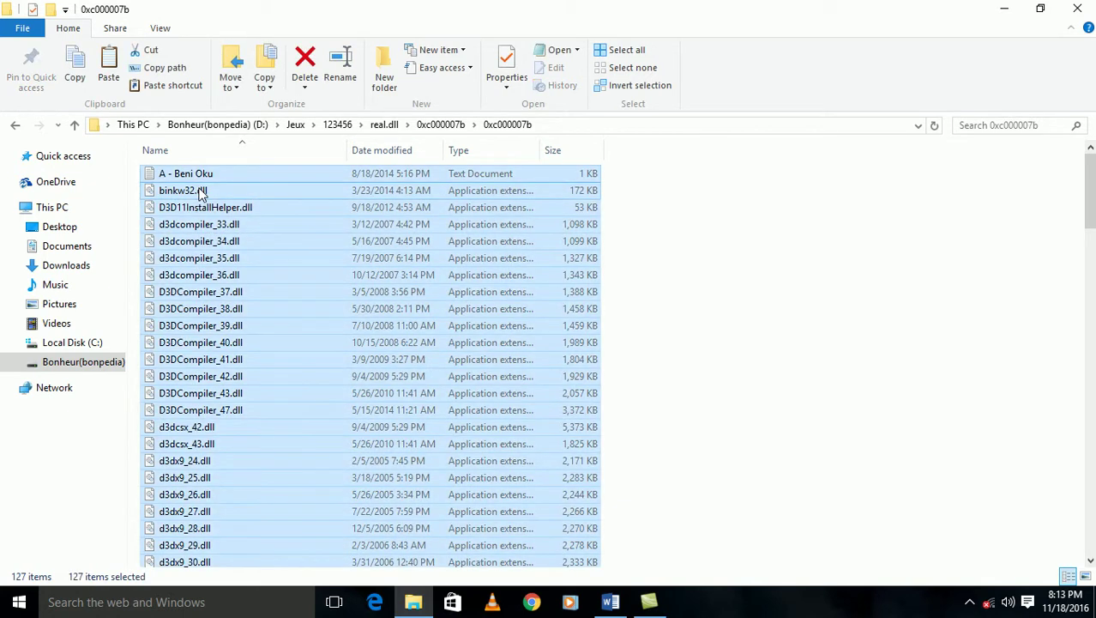
pyautogui.rightClick(199, 189)
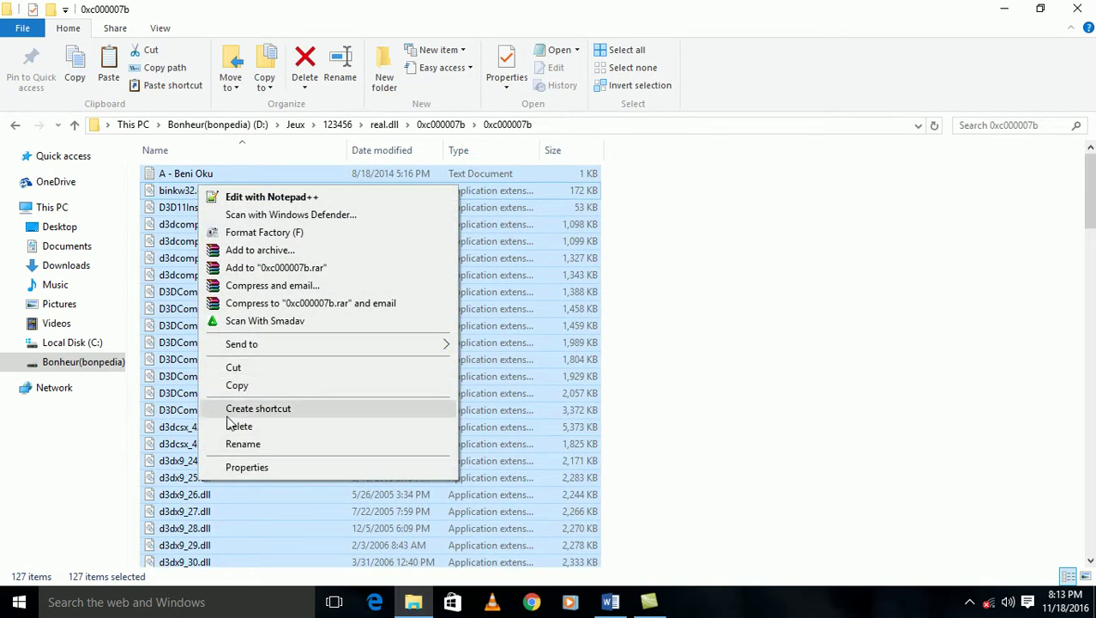
pyautogui.click(235, 385)
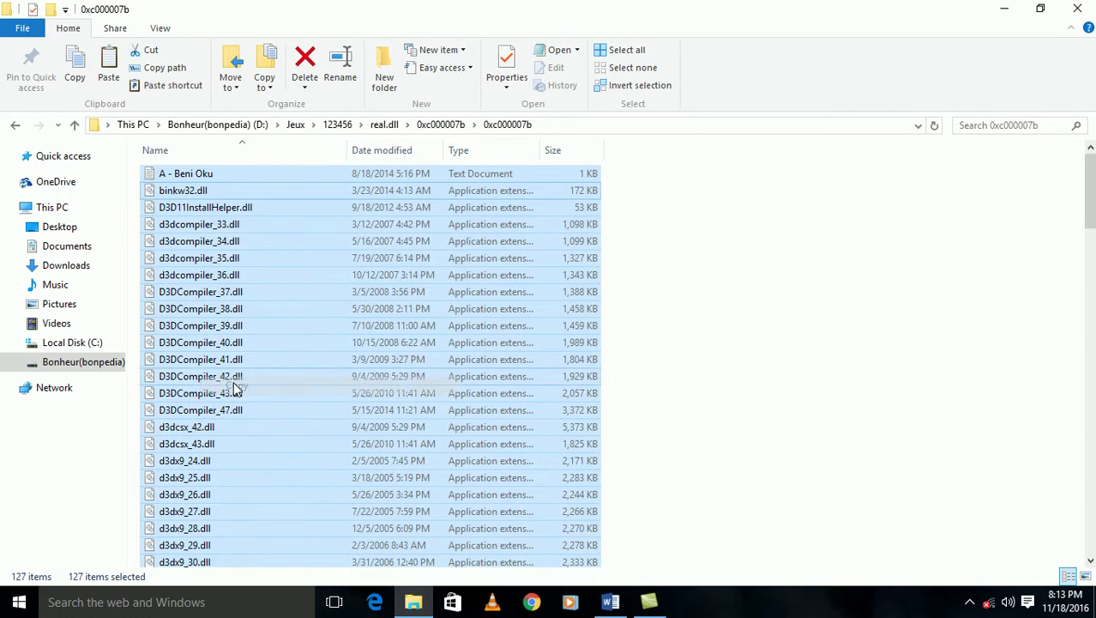
# Minimize the 0xc000007b folder window and open C:\Windows\System32 in a new one
pyautogui.click(995, 9)
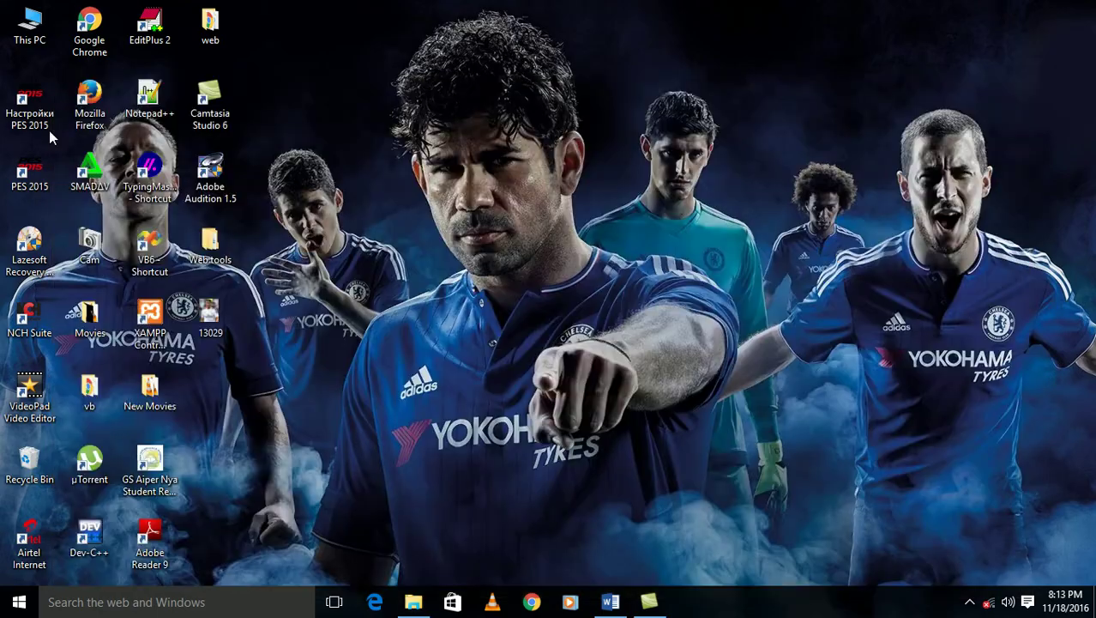
pyautogui.doubleClick(33, 19)
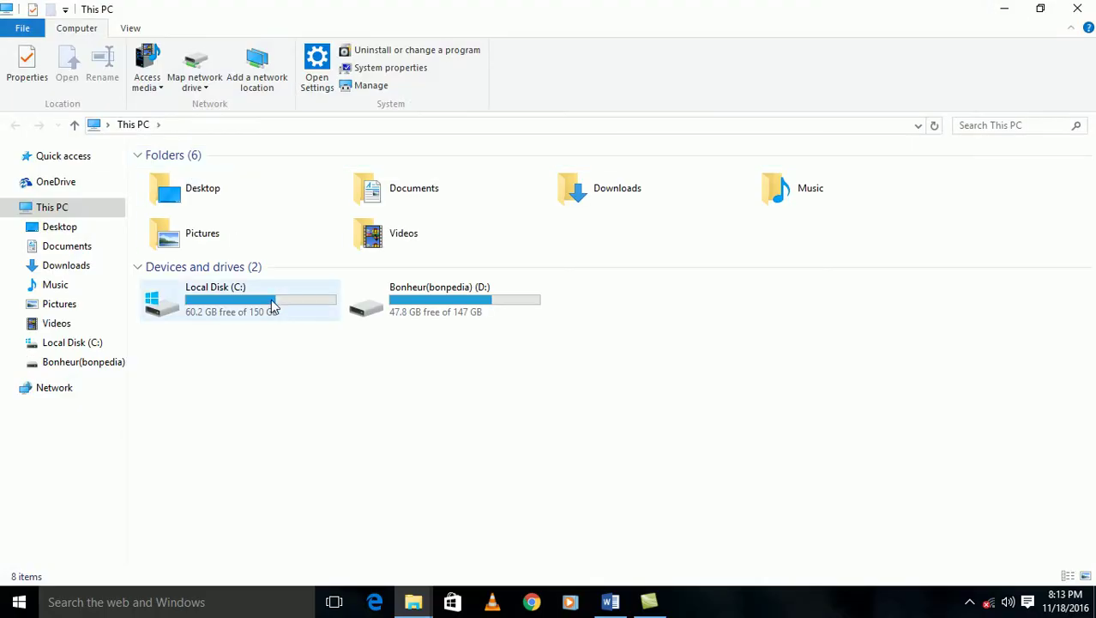
pyautogui.doubleClick(271, 306)
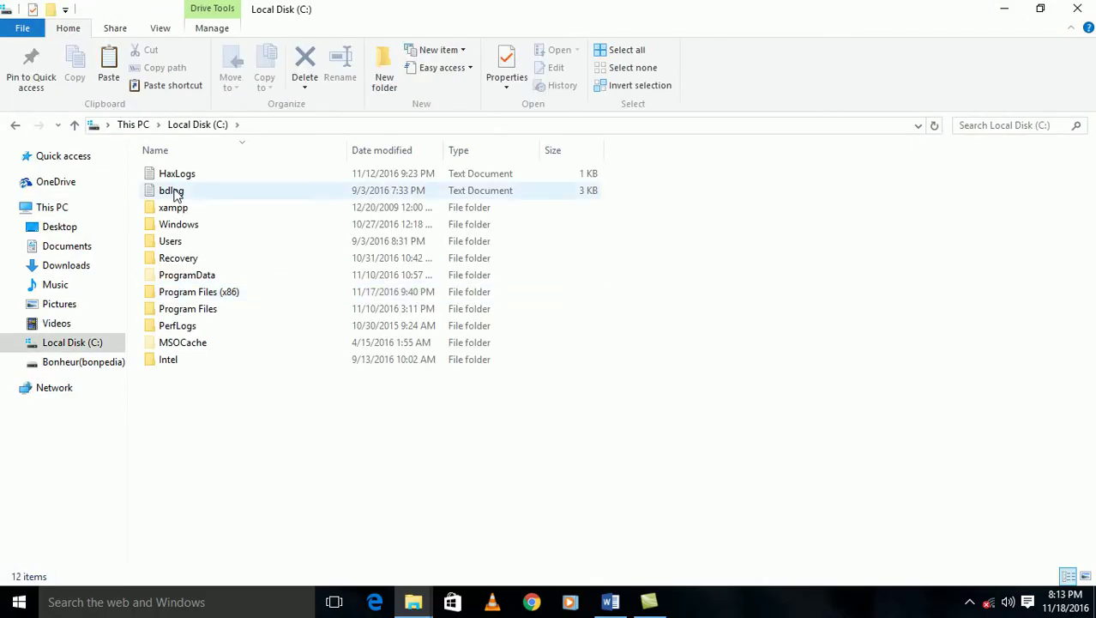
pyautogui.doubleClick(174, 224)
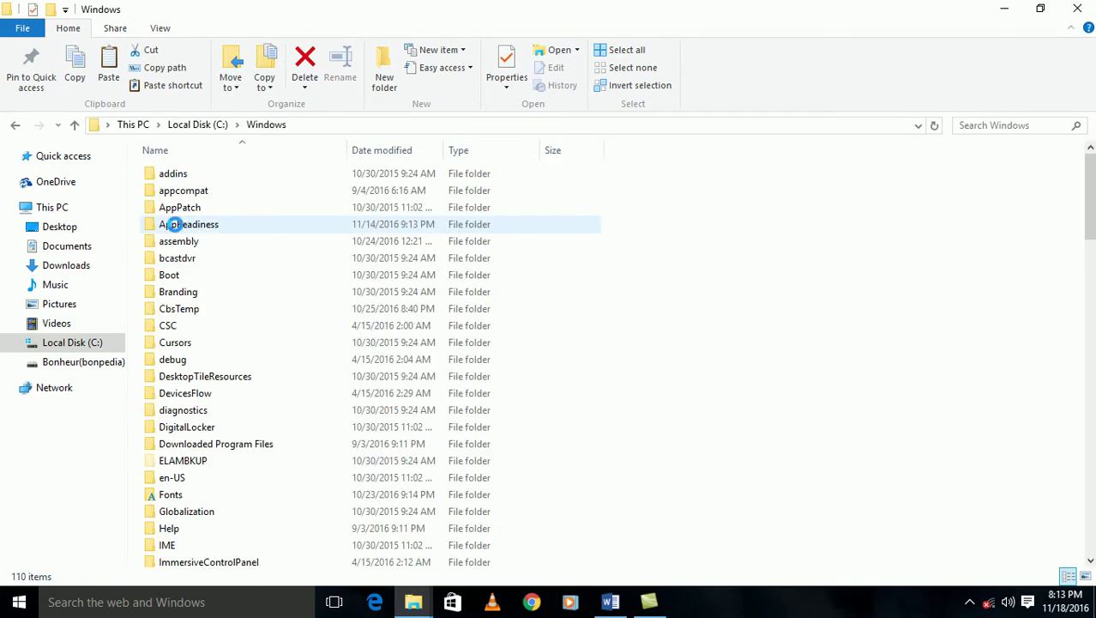
pyautogui.scroll(-13, 189, 284)
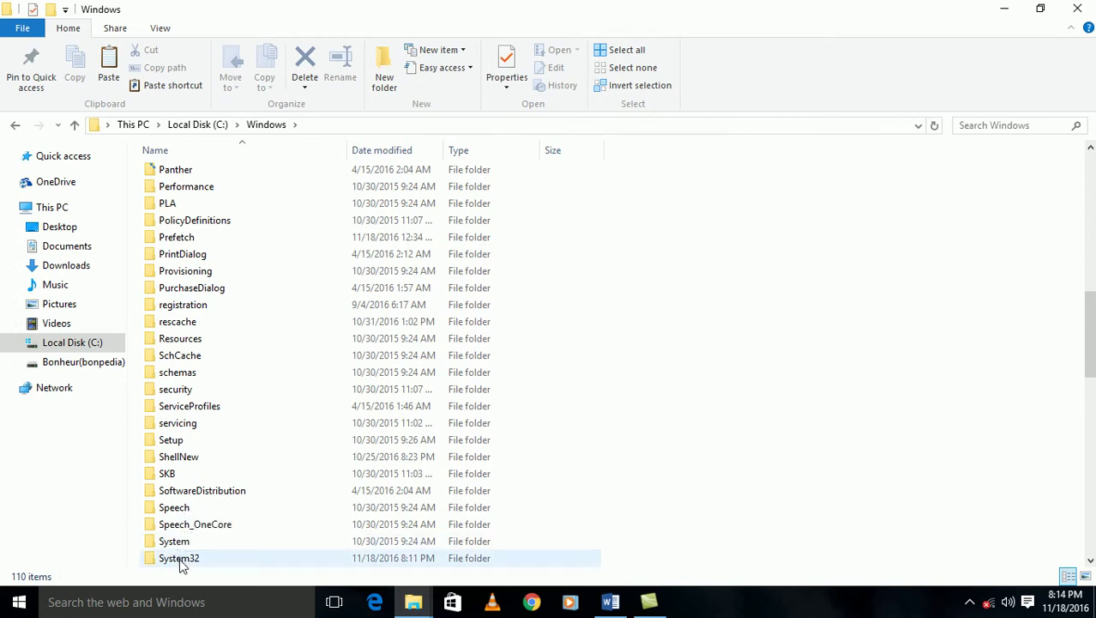
pyautogui.doubleClick(182, 560)
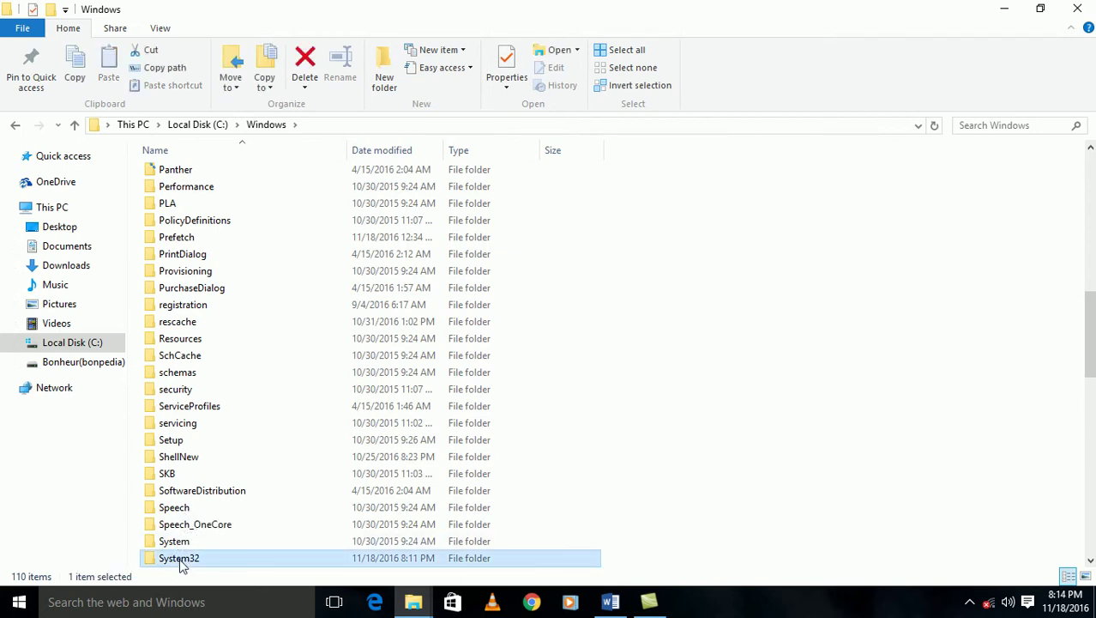
# Paste the copied files into System32, replacing files with the same names and granting administrator permission for the copy
pyautogui.rightClick(691, 264)
pyautogui.click(734, 350)
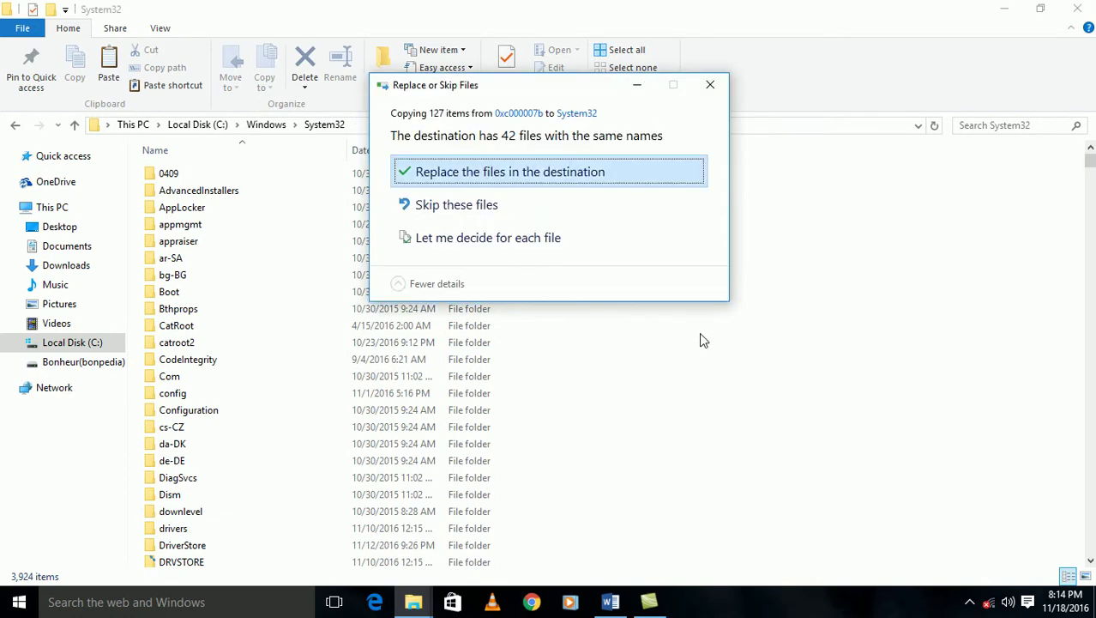
pyautogui.click(502, 173)
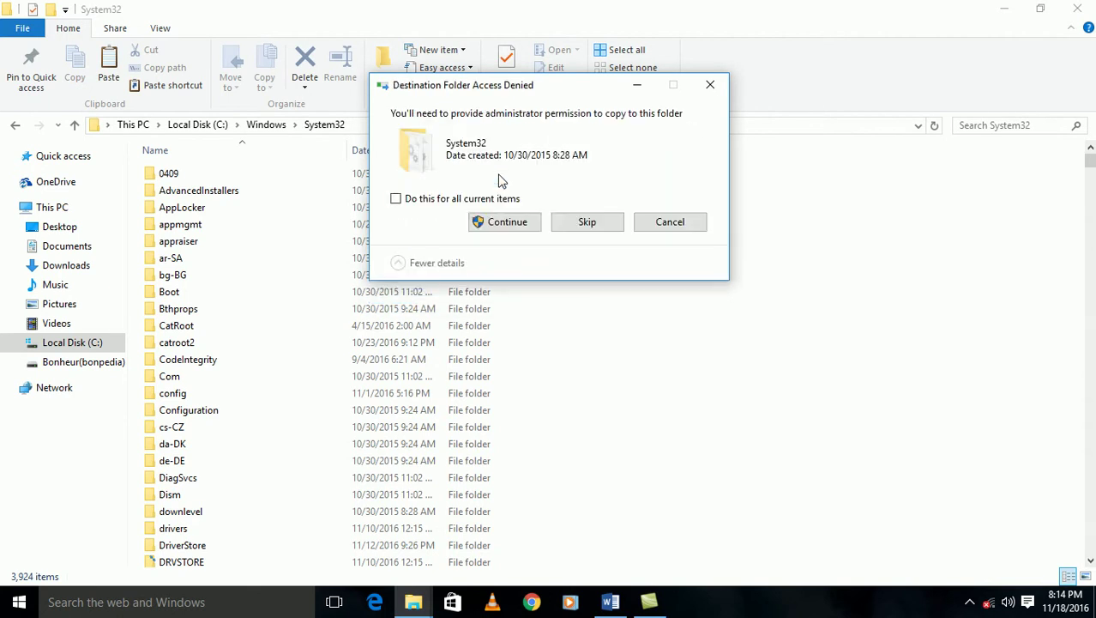
pyautogui.click(496, 220)
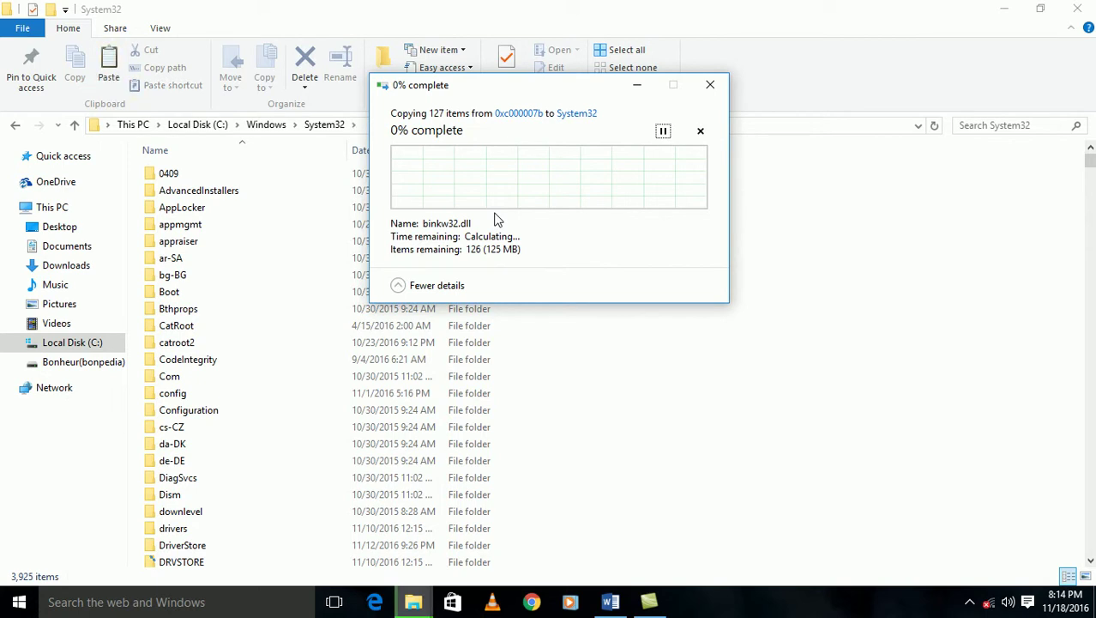
pyautogui.click(503, 224)
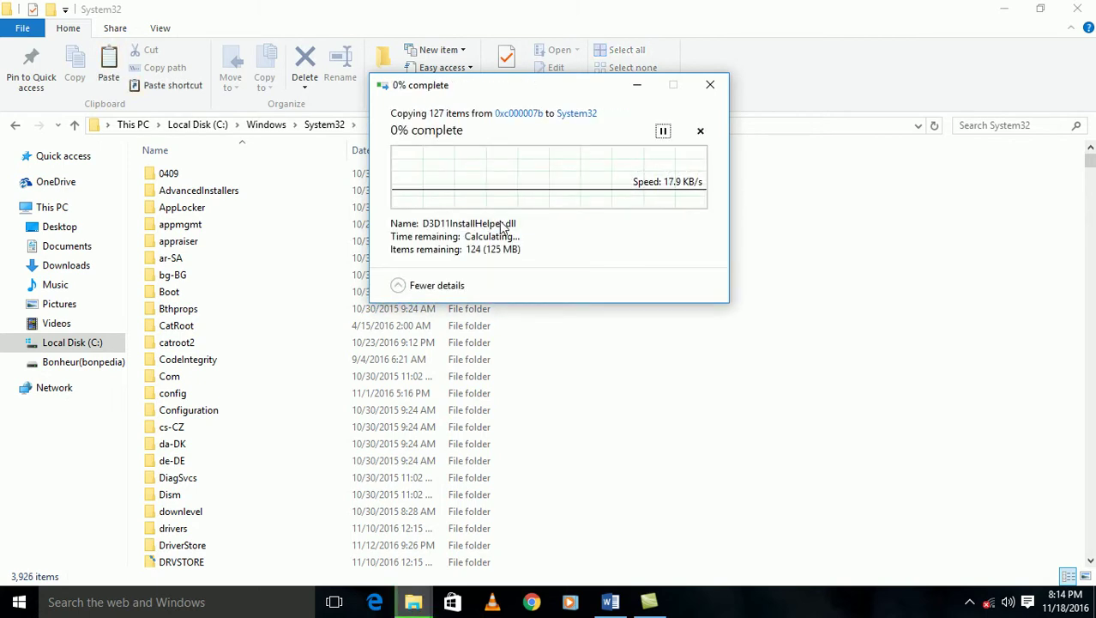
pyautogui.click(503, 224)
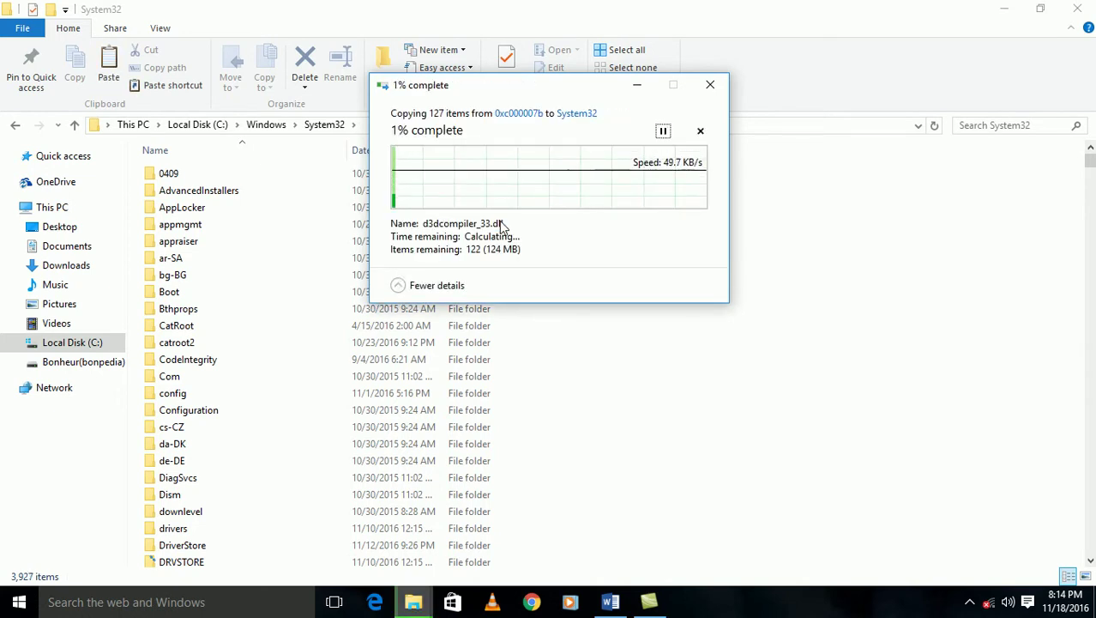
pyautogui.click(502, 224)
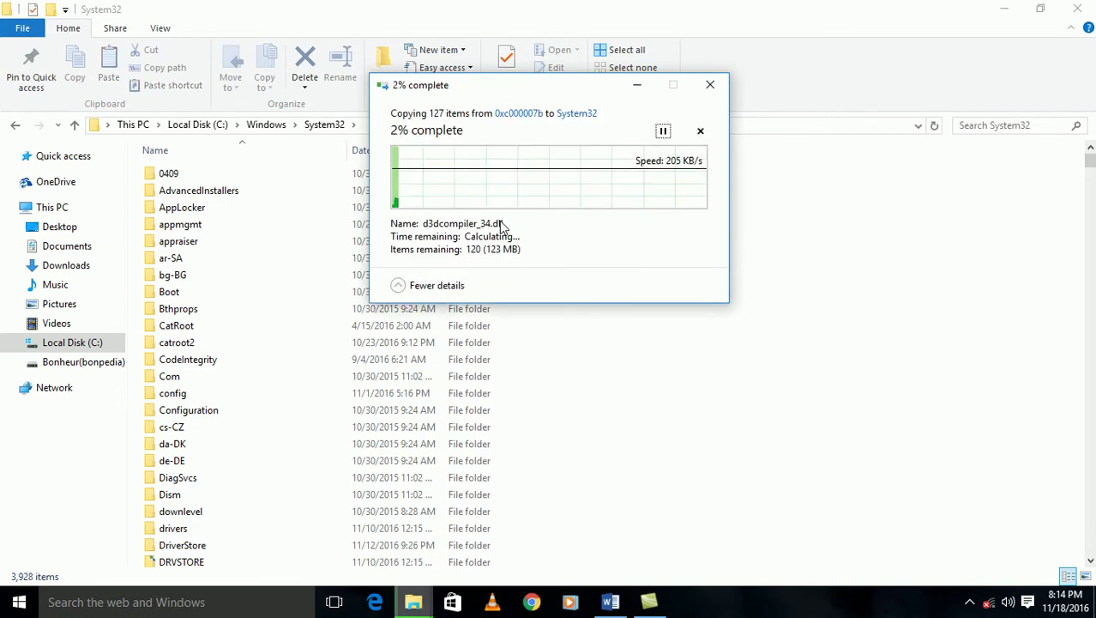
pyautogui.click(503, 224)
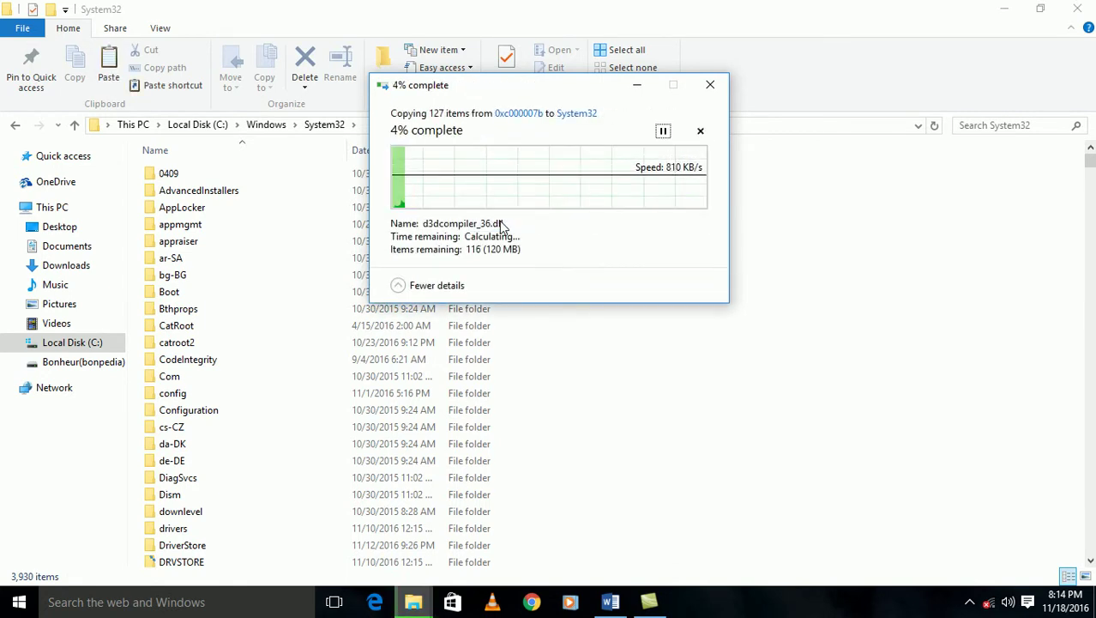
# Apply administrator permission to all items in the System32 copy, retry the denied items, and skip those still refused
pyautogui.click(409, 202)
pyautogui.click(479, 222)
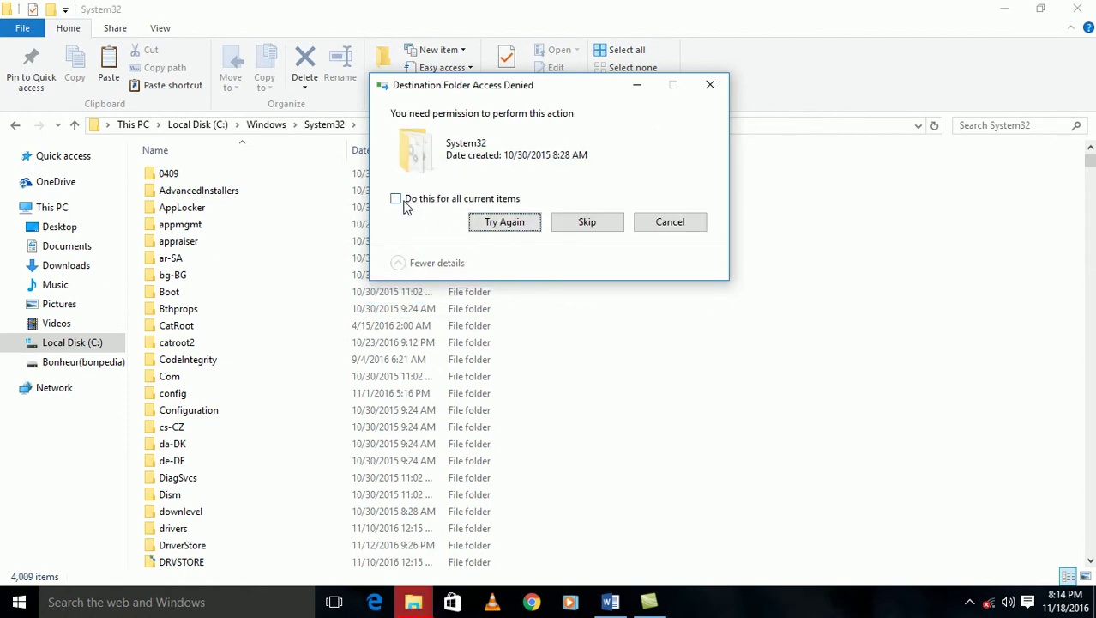
pyautogui.click(398, 199)
pyautogui.click(498, 222)
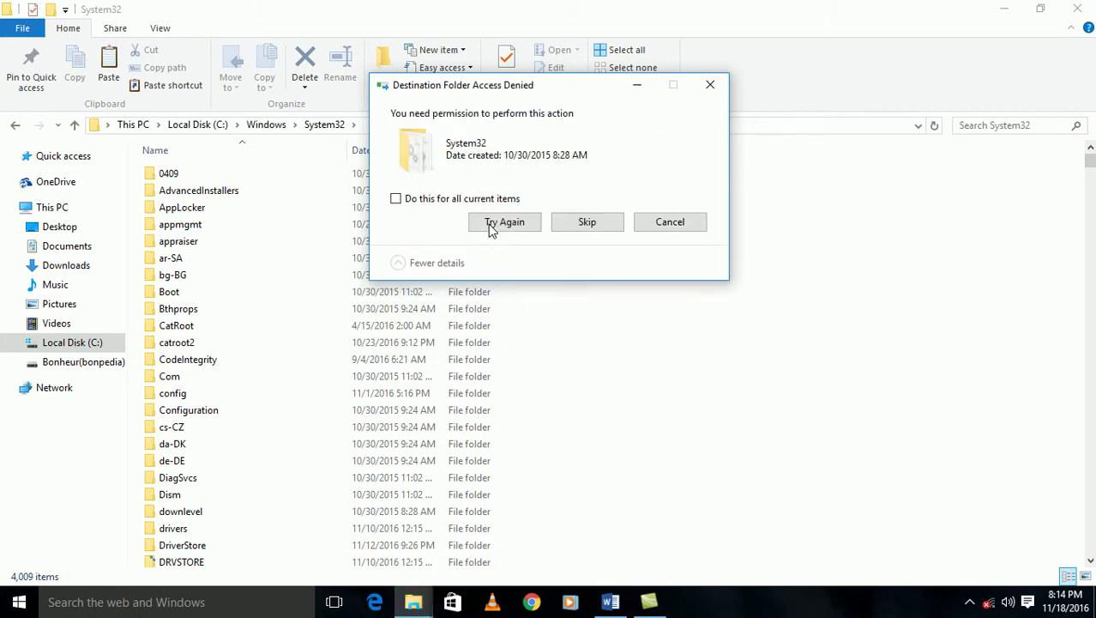
pyautogui.click(587, 232)
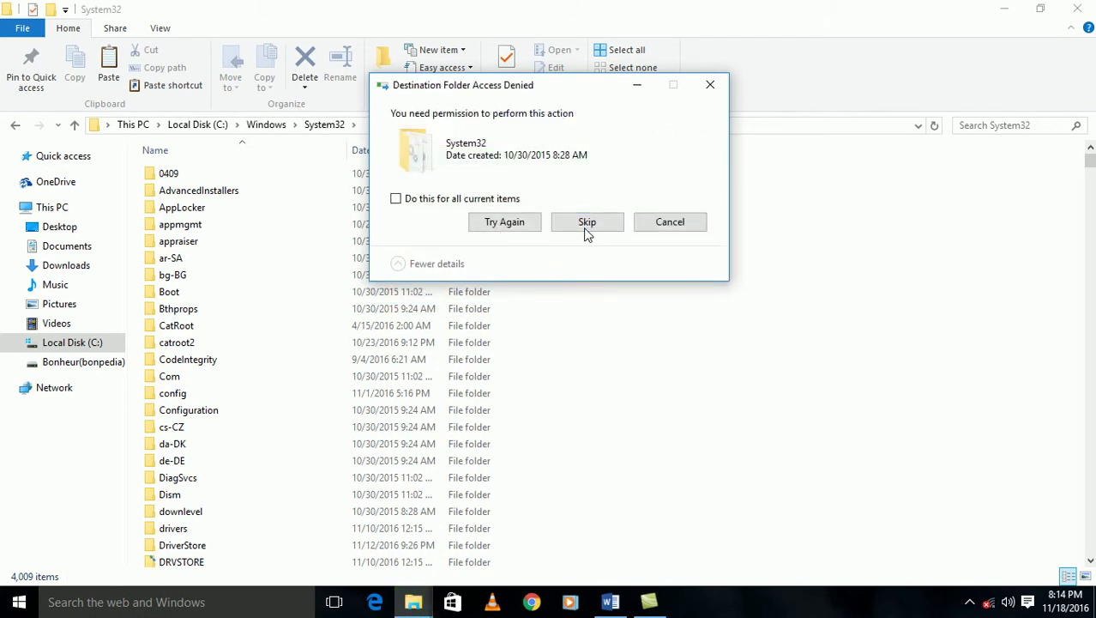
pyautogui.click(586, 223)
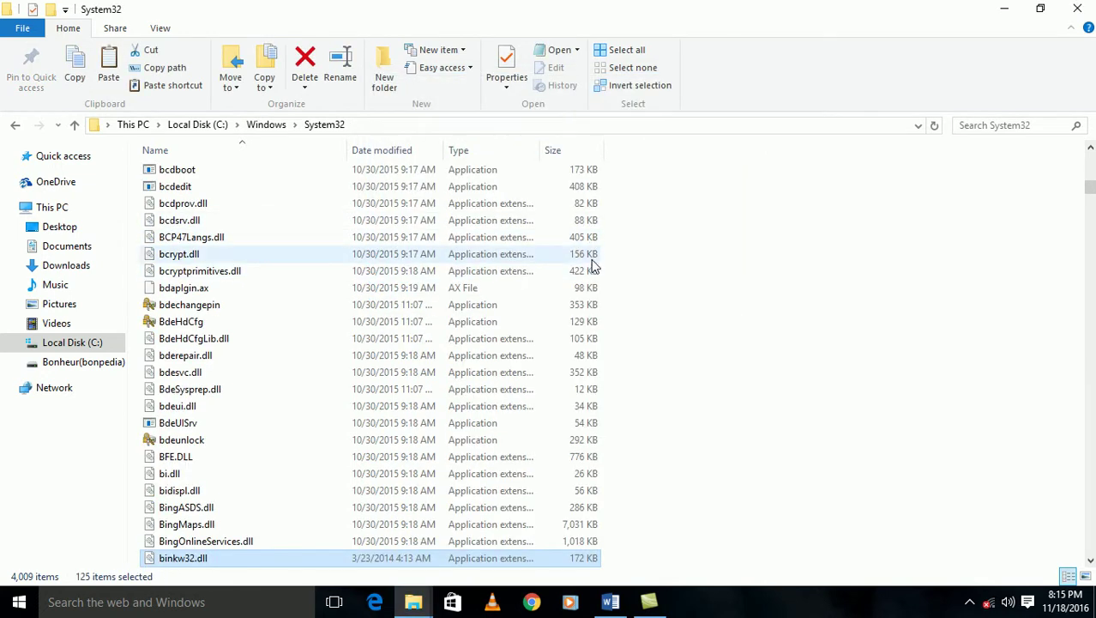
# Go back to the Windows folder, open SysWOW64 and paste the copied files there, replacing files with the same names
pyautogui.click(17, 127)
pyautogui.scroll(-4, 181, 369)
pyautogui.doubleClick(174, 408)
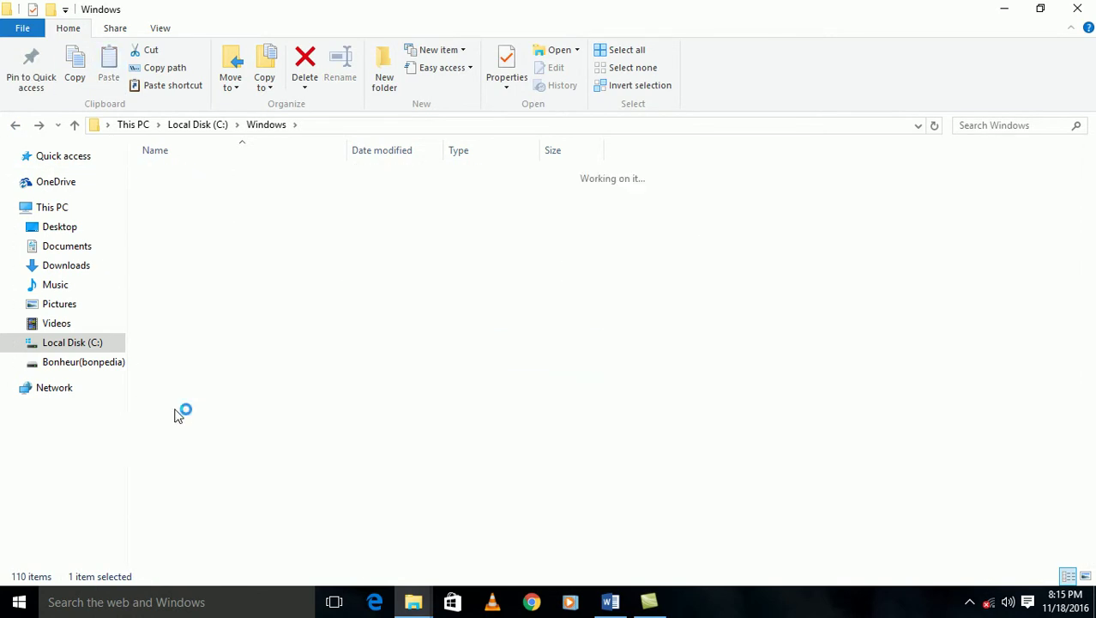
pyautogui.rightClick(694, 258)
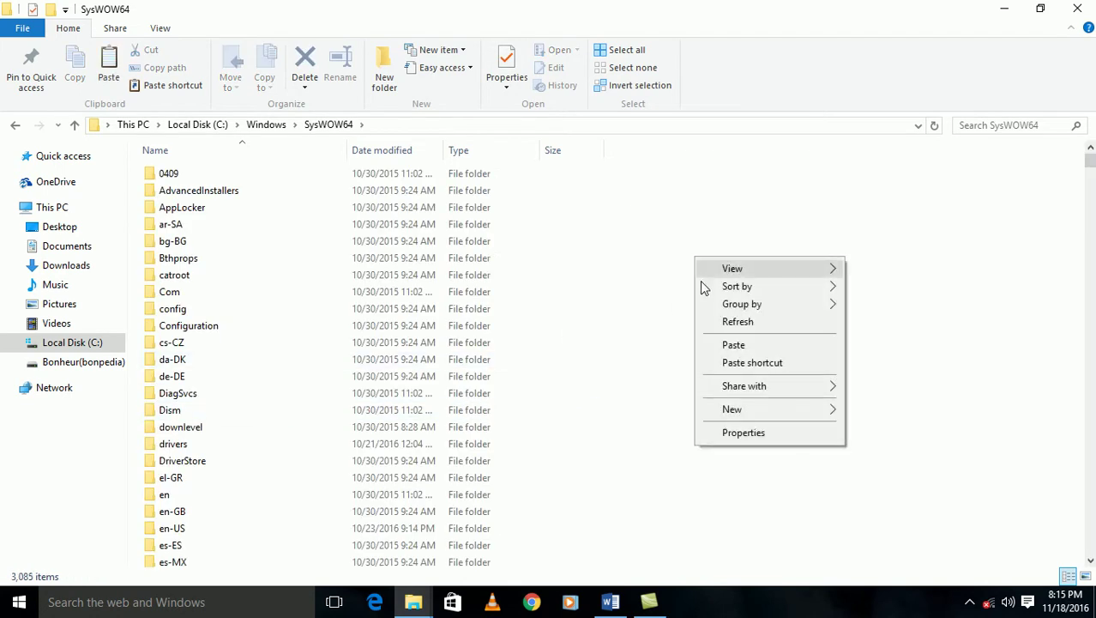
pyautogui.click(727, 350)
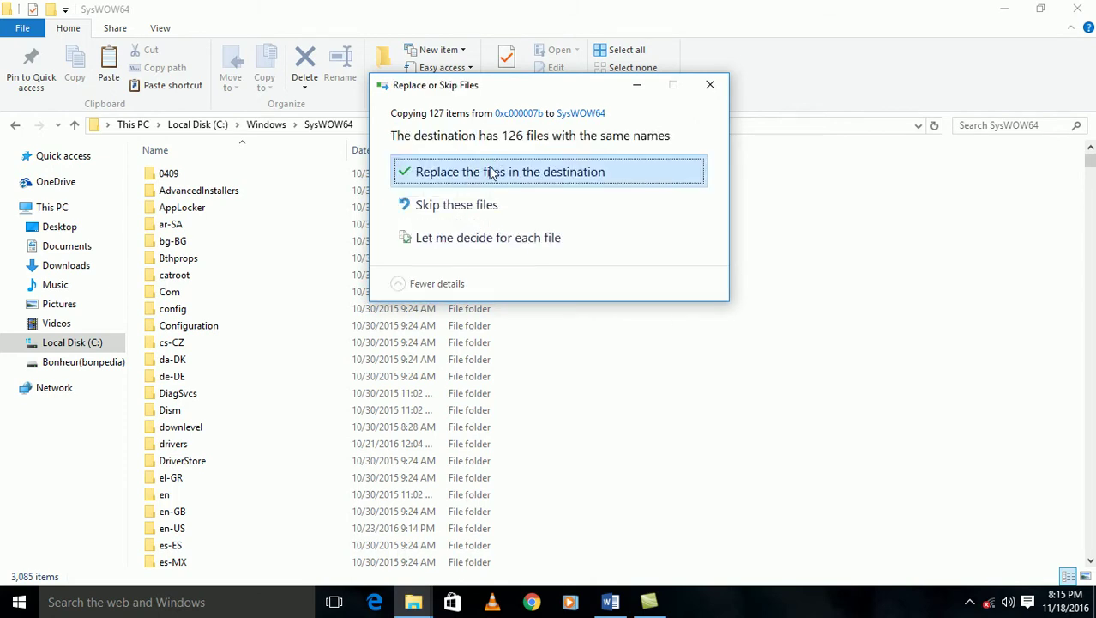
pyautogui.click(492, 173)
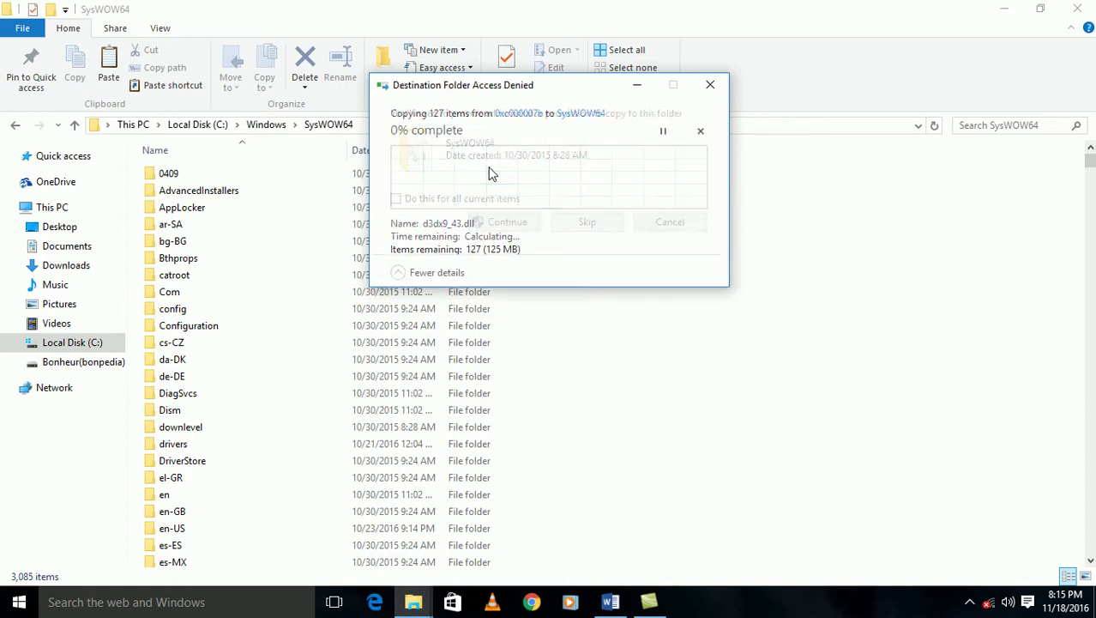
# Grant administrator permission for all items in the SysWOW64 copy and skip the items that are denied
pyautogui.click(497, 221)
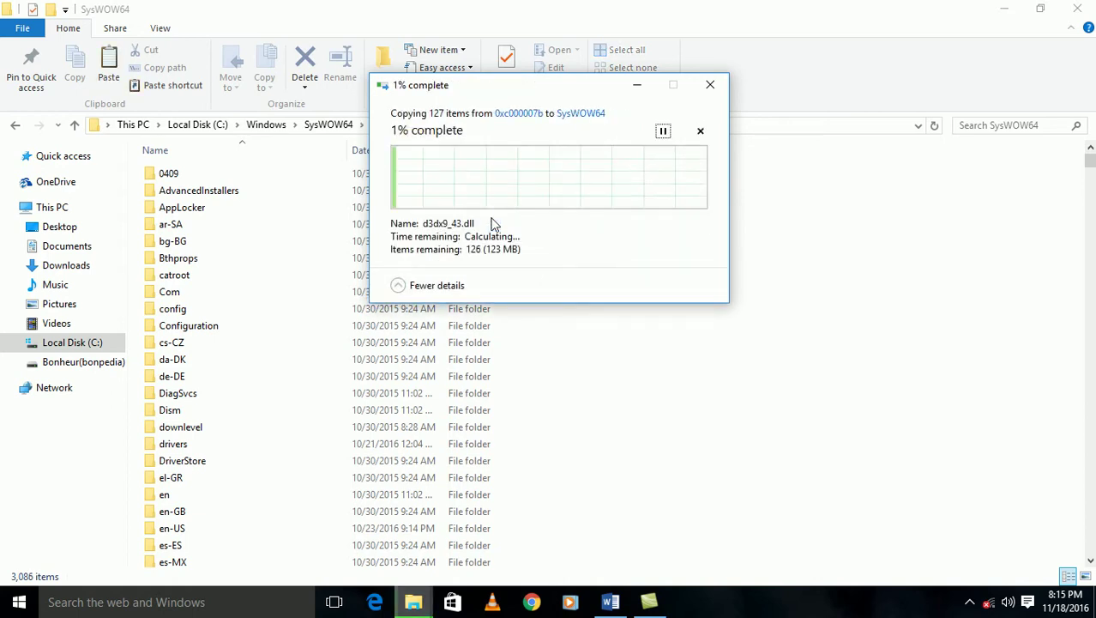
pyautogui.click(495, 223)
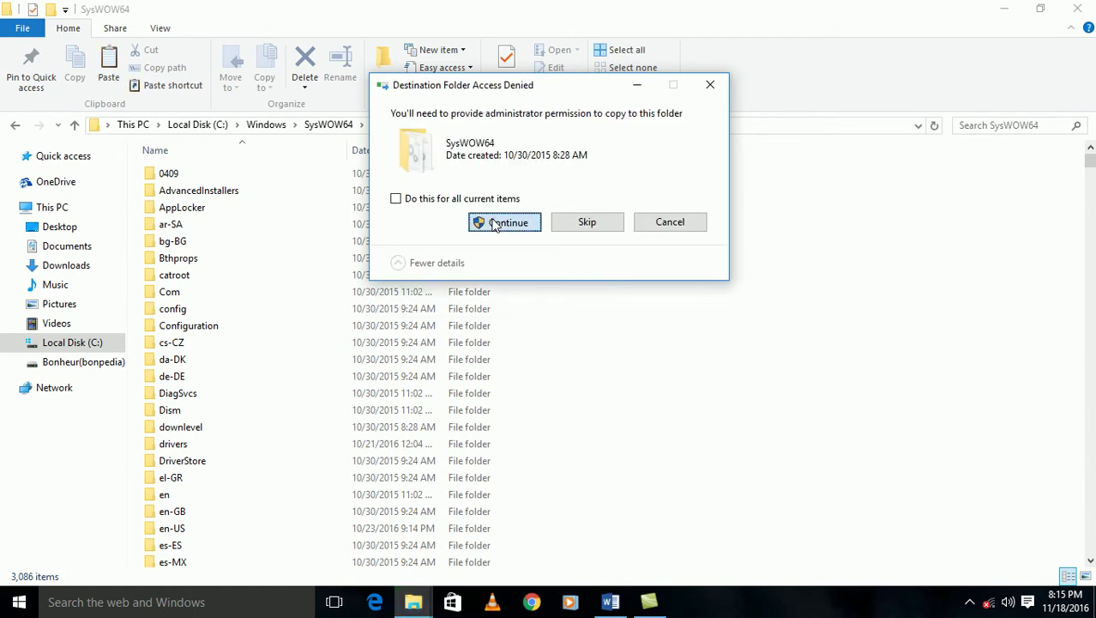
pyautogui.click(494, 223)
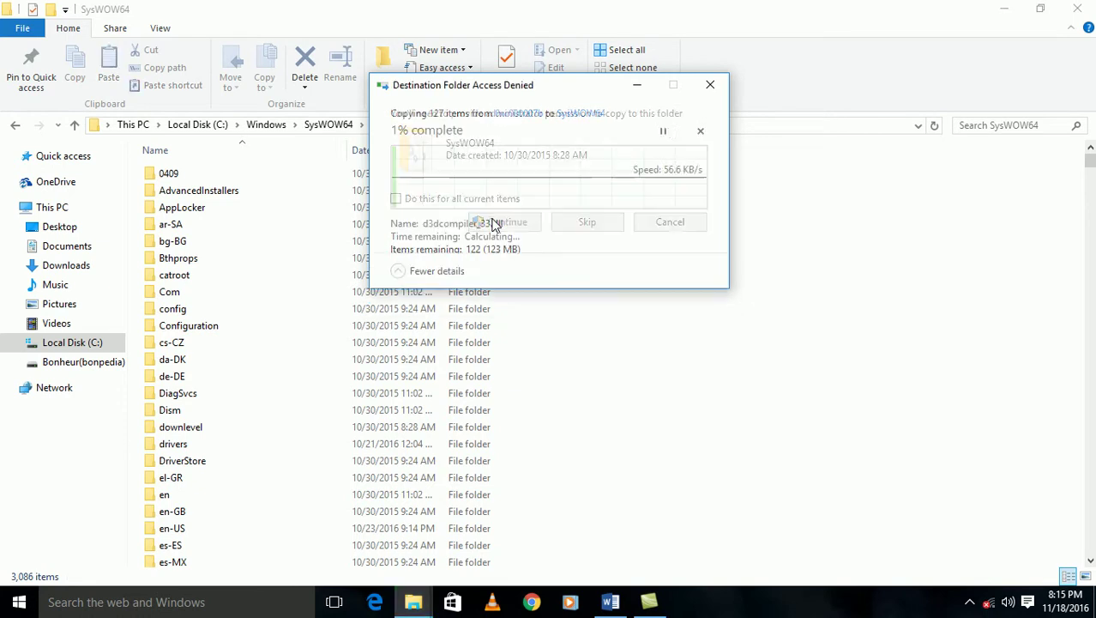
pyautogui.click(396, 198)
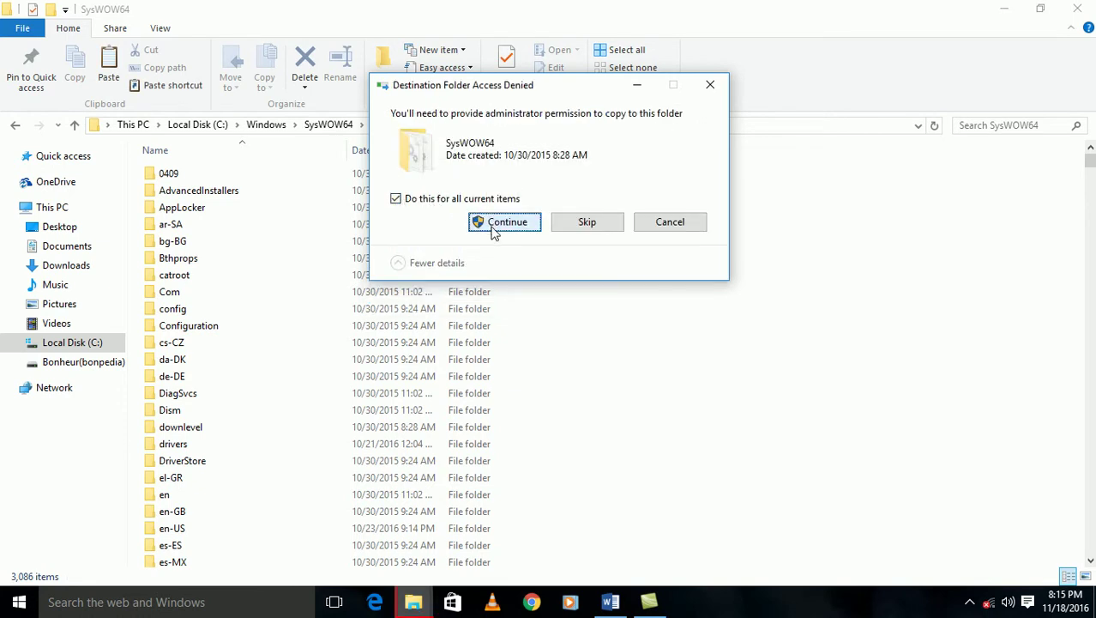
pyautogui.click(487, 223)
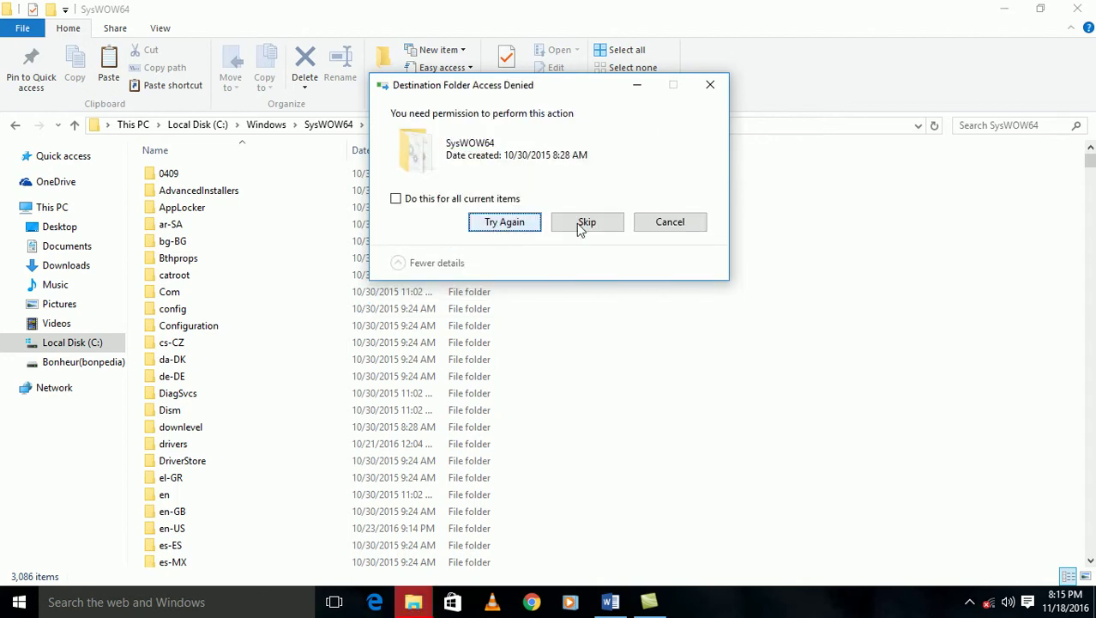
pyautogui.click(577, 223)
pyautogui.click(577, 223)
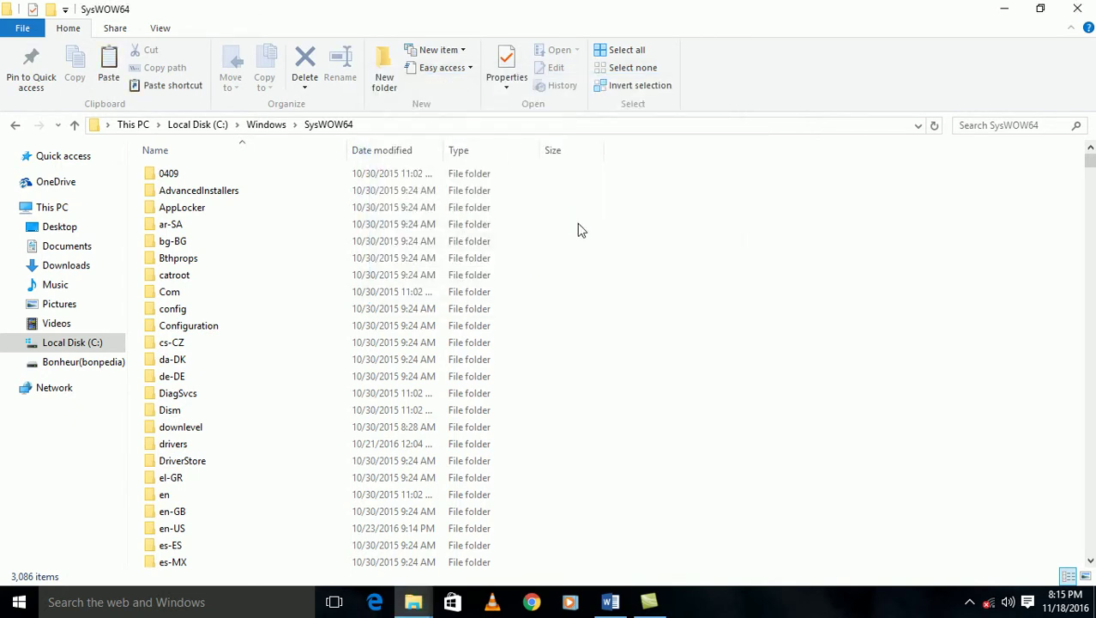
pyautogui.click(677, 236)
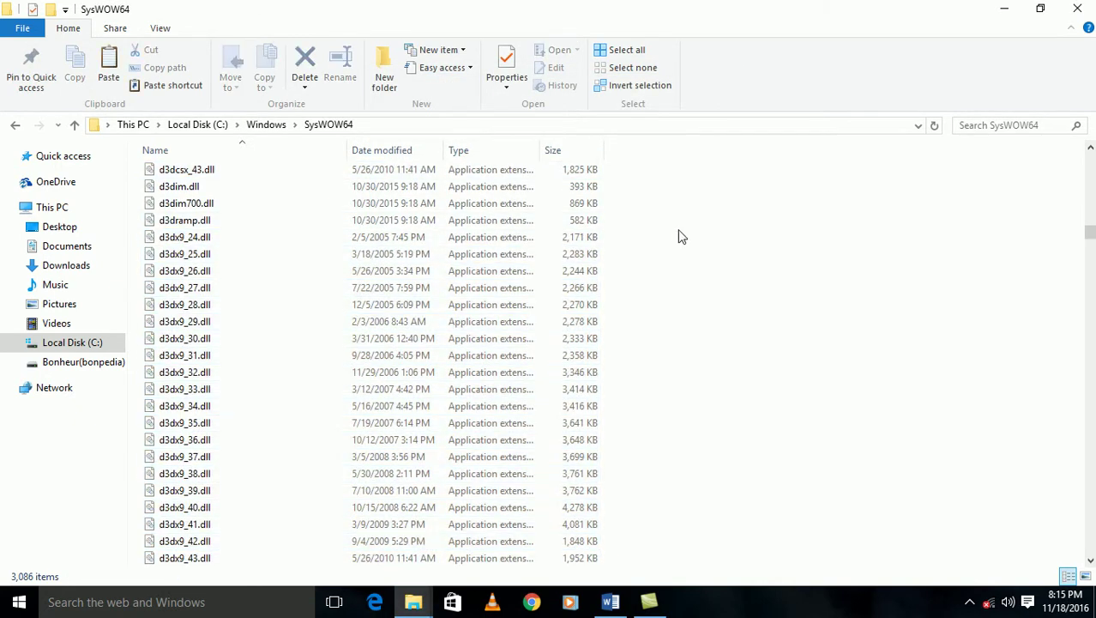
# Close the SysWOW64 window and open the folder D:\Jeux\123456\real.dll from This PC
pyautogui.click(1078, 11)
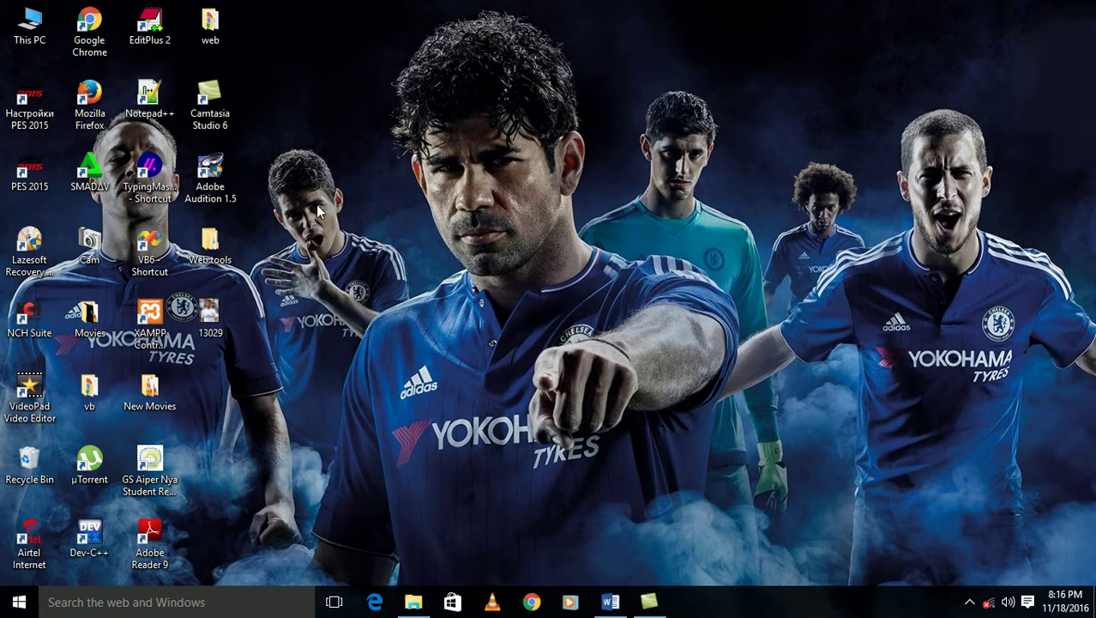
pyautogui.doubleClick(26, 30)
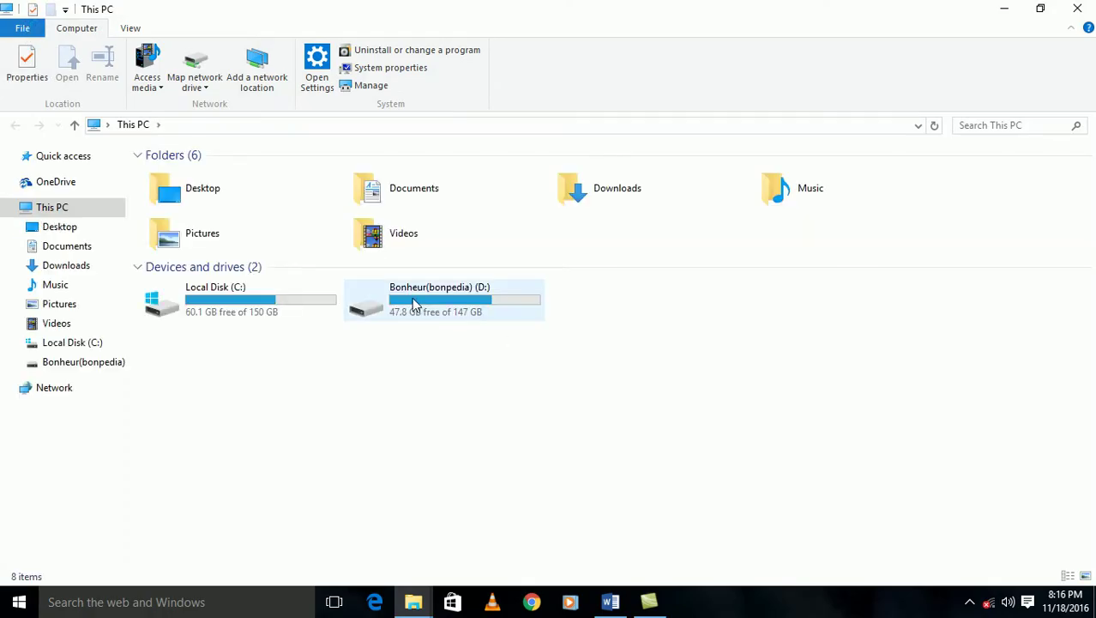
pyautogui.doubleClick(393, 301)
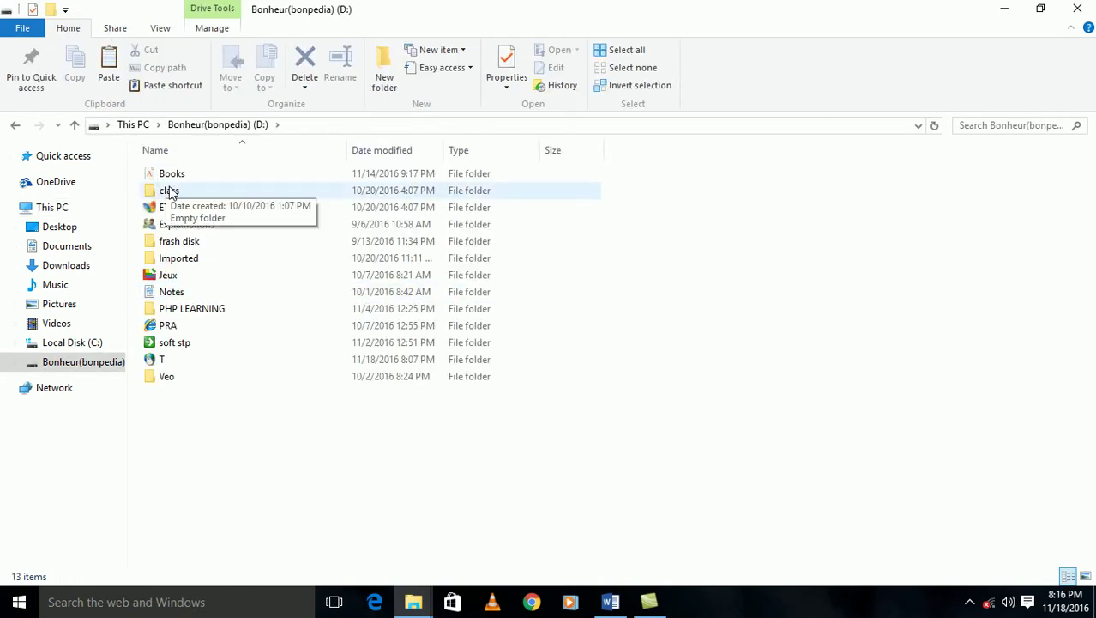
pyautogui.click(168, 276)
pyautogui.doubleClick(169, 276)
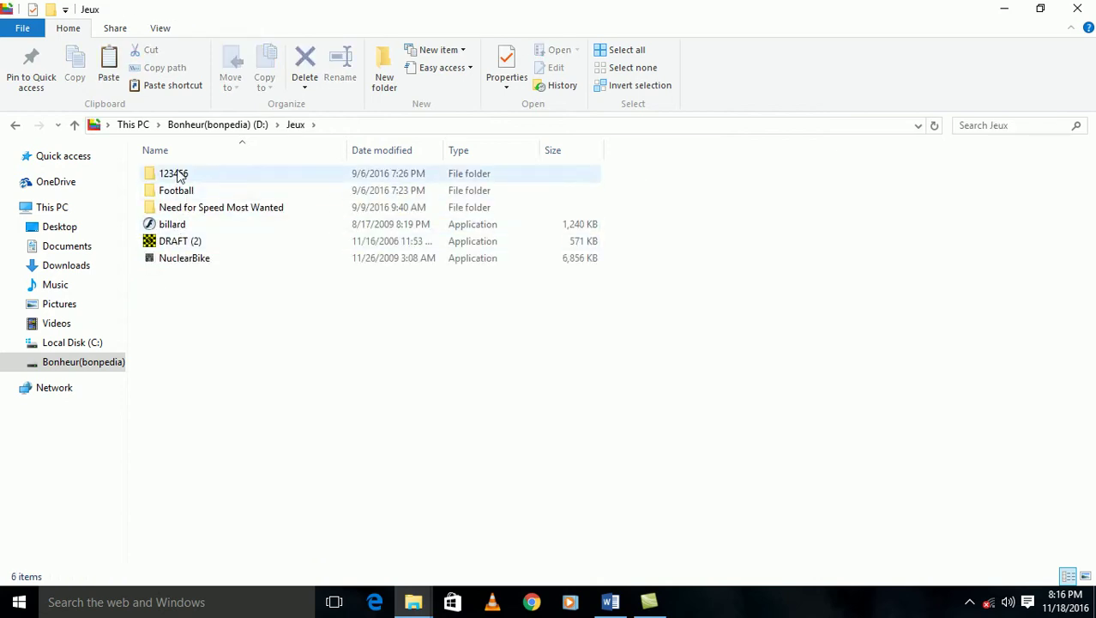
pyautogui.click(13, 127)
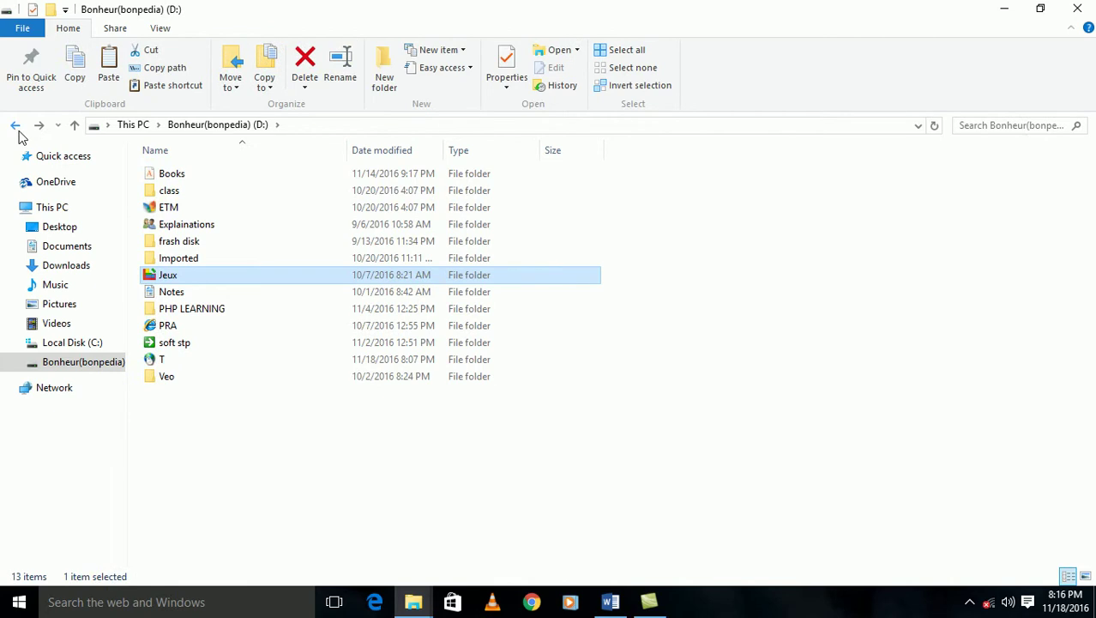
pyautogui.click(38, 126)
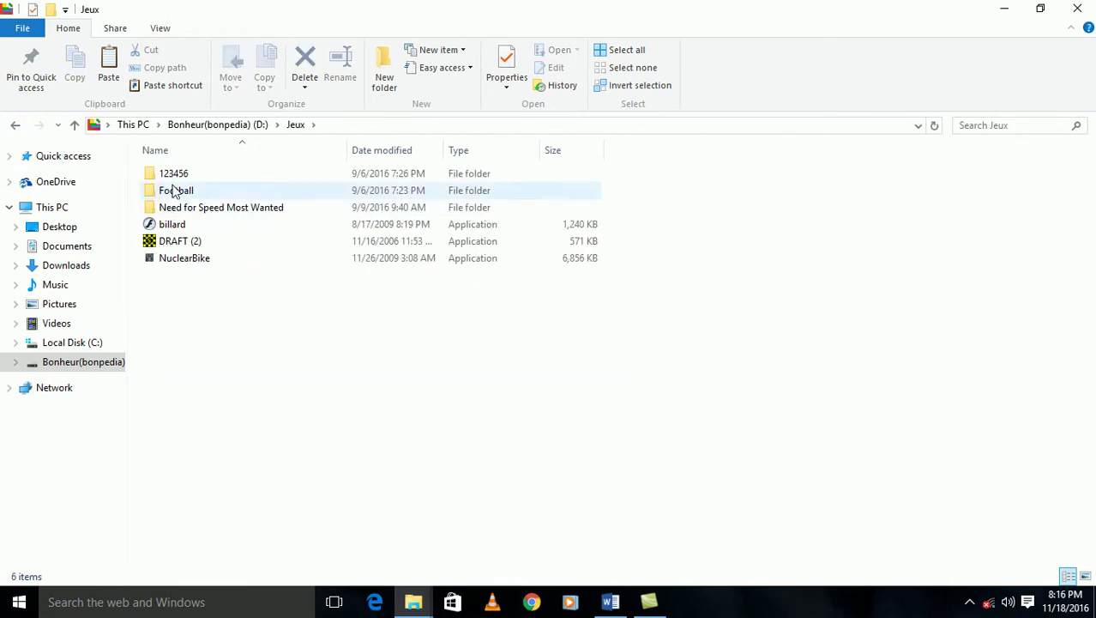
pyautogui.doubleClick(175, 173)
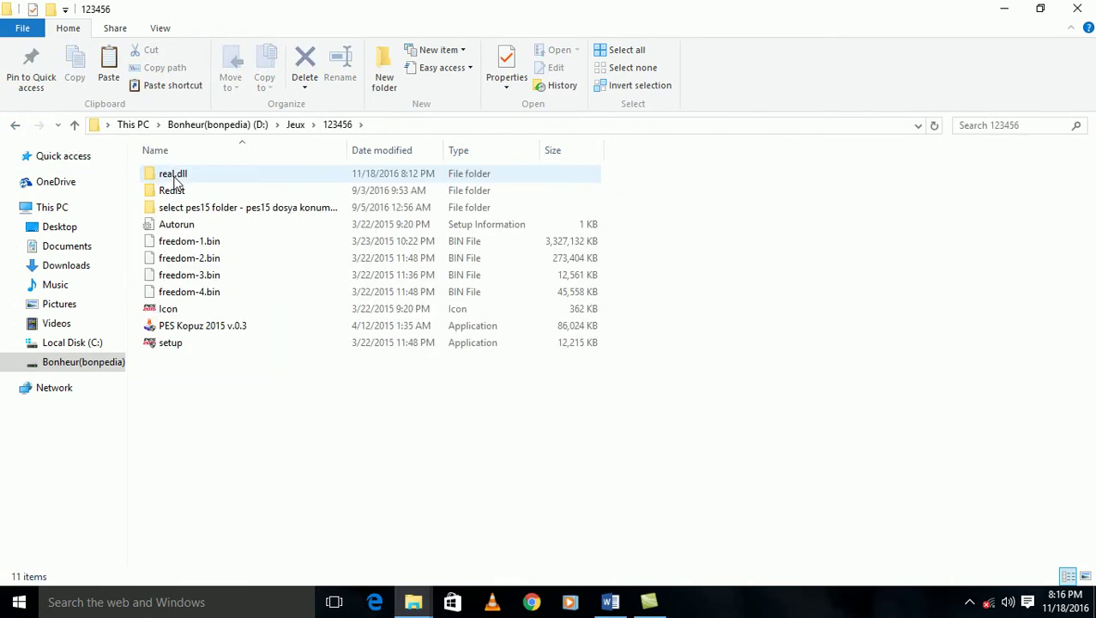
pyautogui.doubleClick(175, 175)
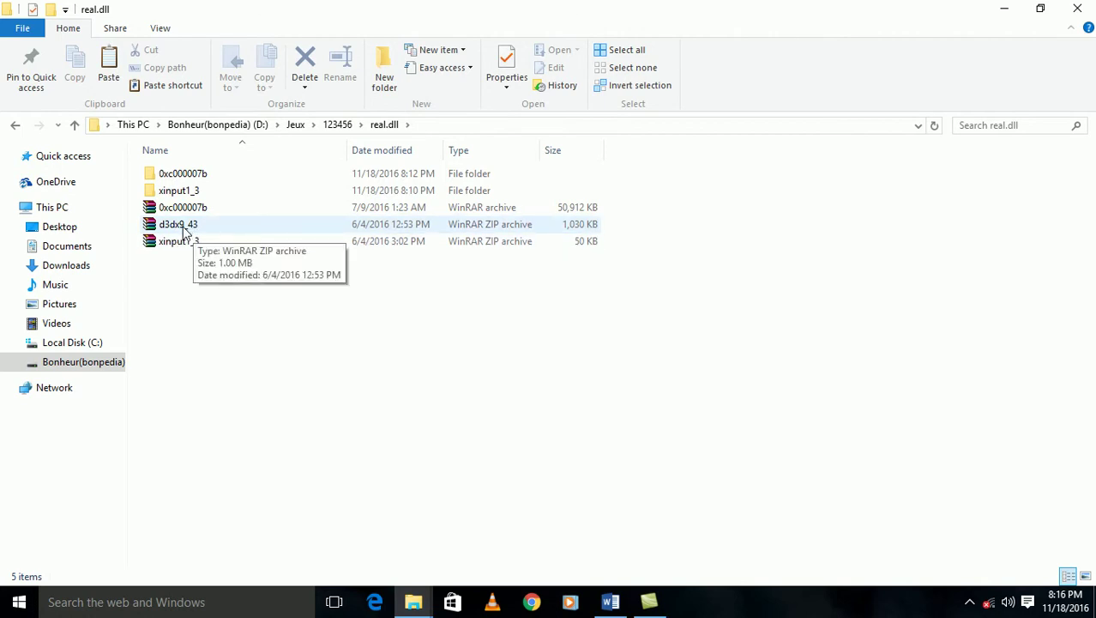
# Extract the d3dx9_43 archive into its own folder and copy D3DX9_43.dll from it
pyautogui.rightClick(185, 231)
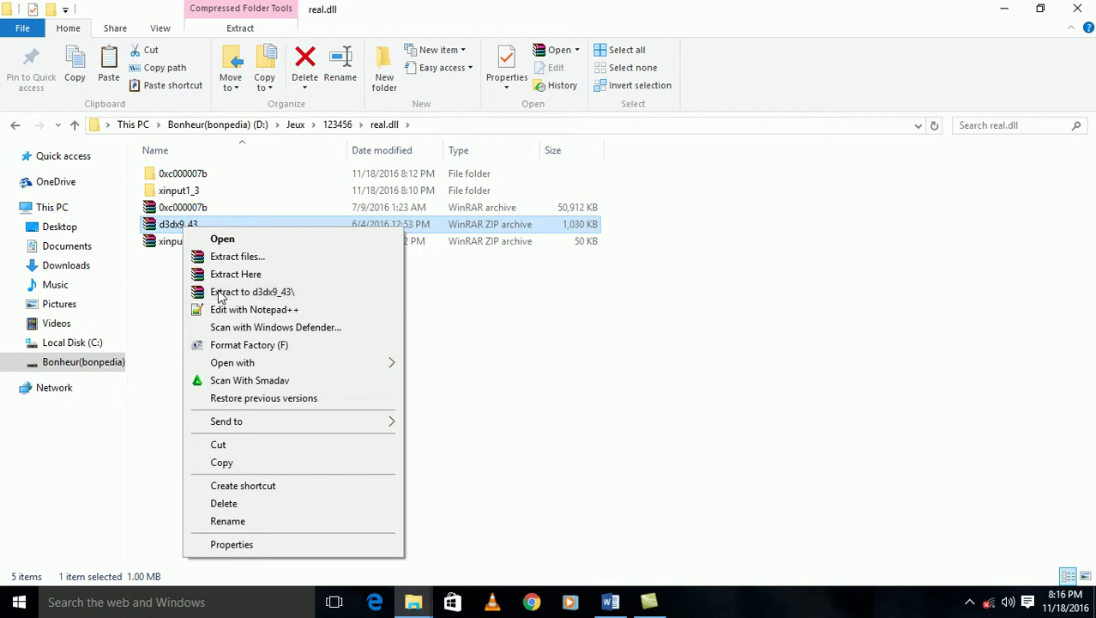
pyautogui.click(220, 294)
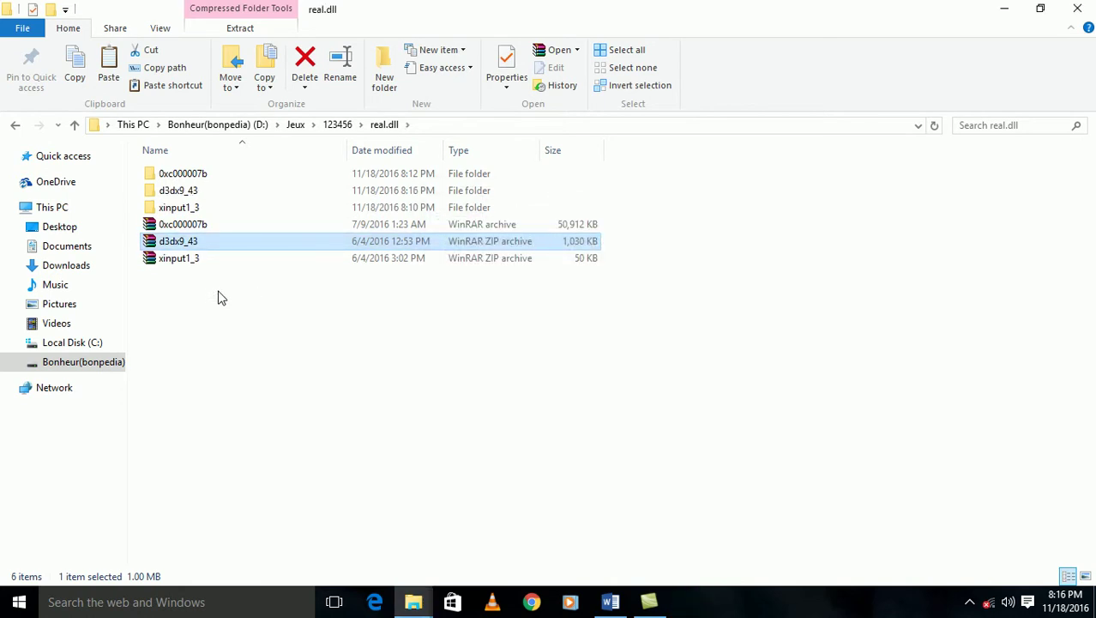
pyautogui.doubleClick(163, 196)
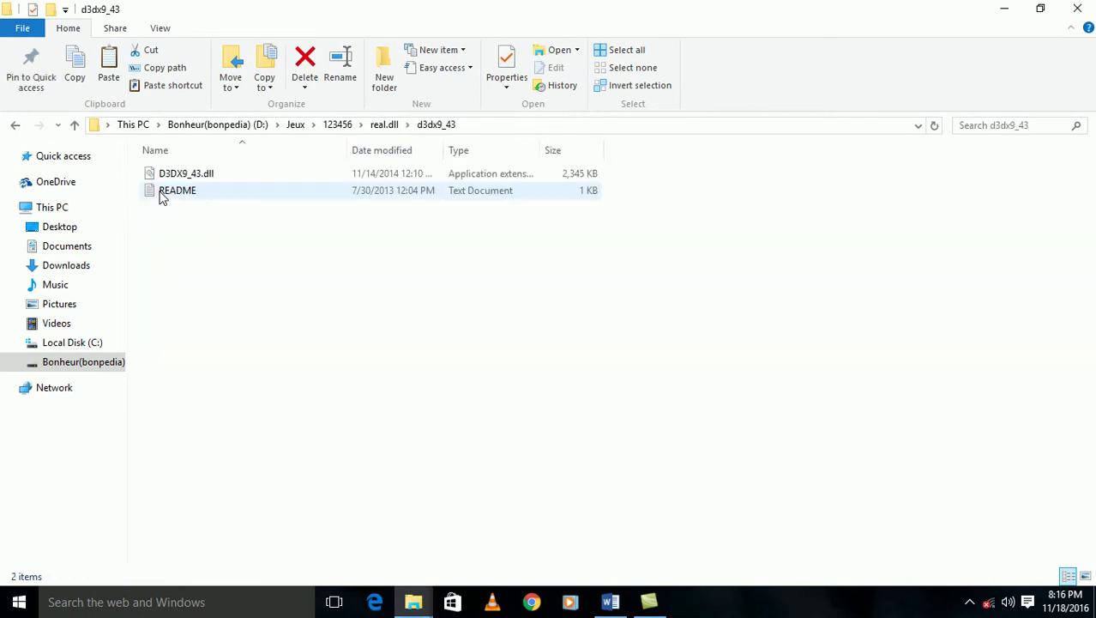
pyautogui.click(166, 178)
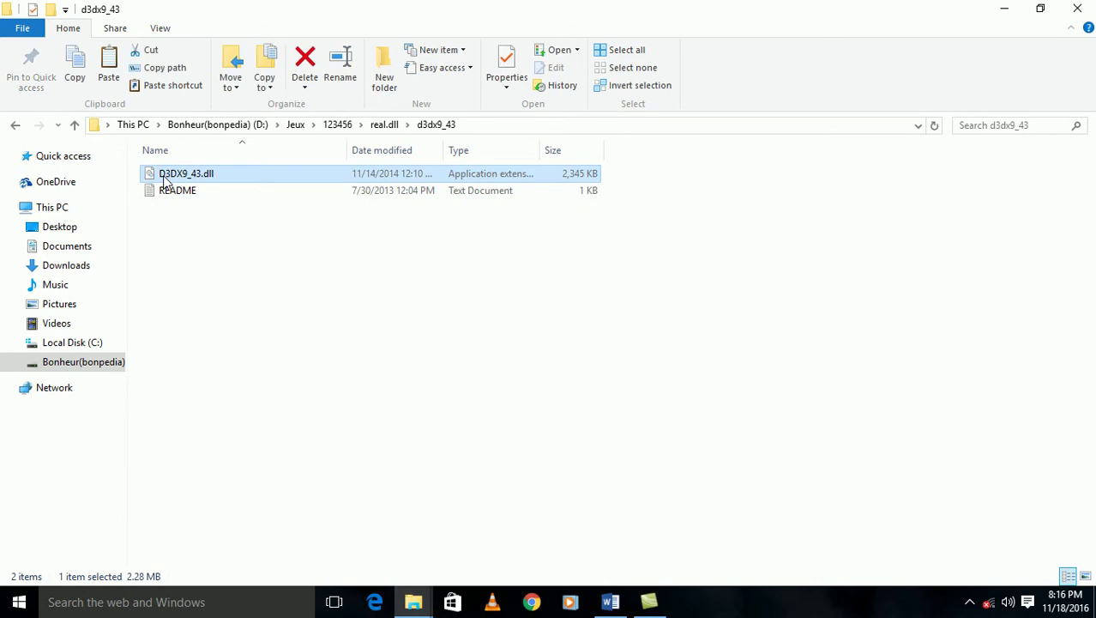
pyautogui.rightClick(163, 177)
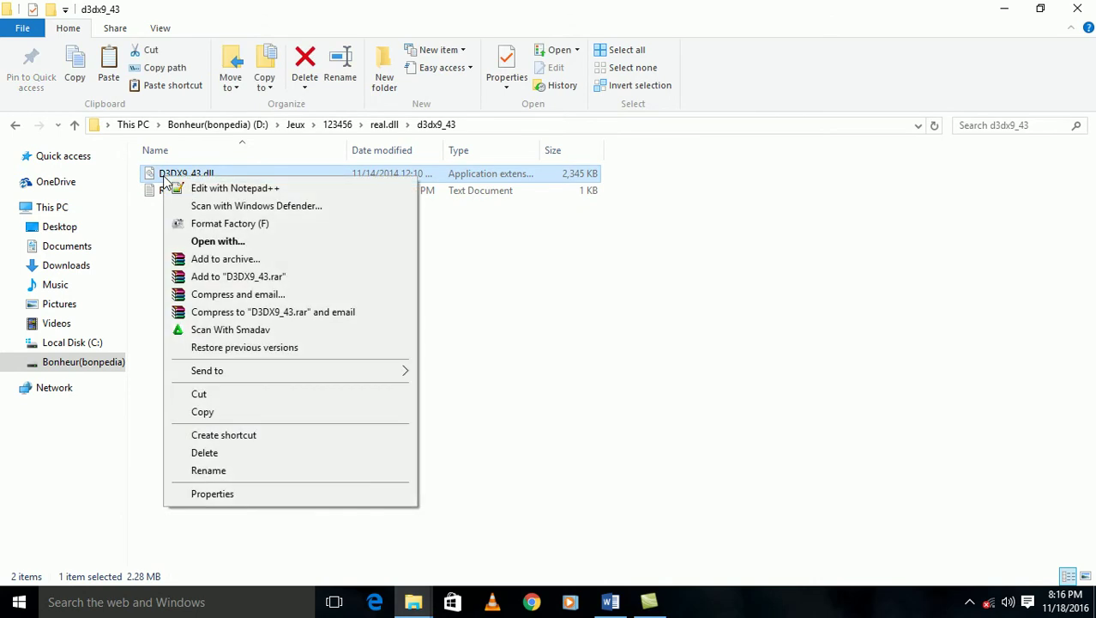
pyautogui.click(210, 412)
# Close the d3dx9_43 window and open the Windows folder on Local Disk (C:) from This PC
pyautogui.click(1077, 9)
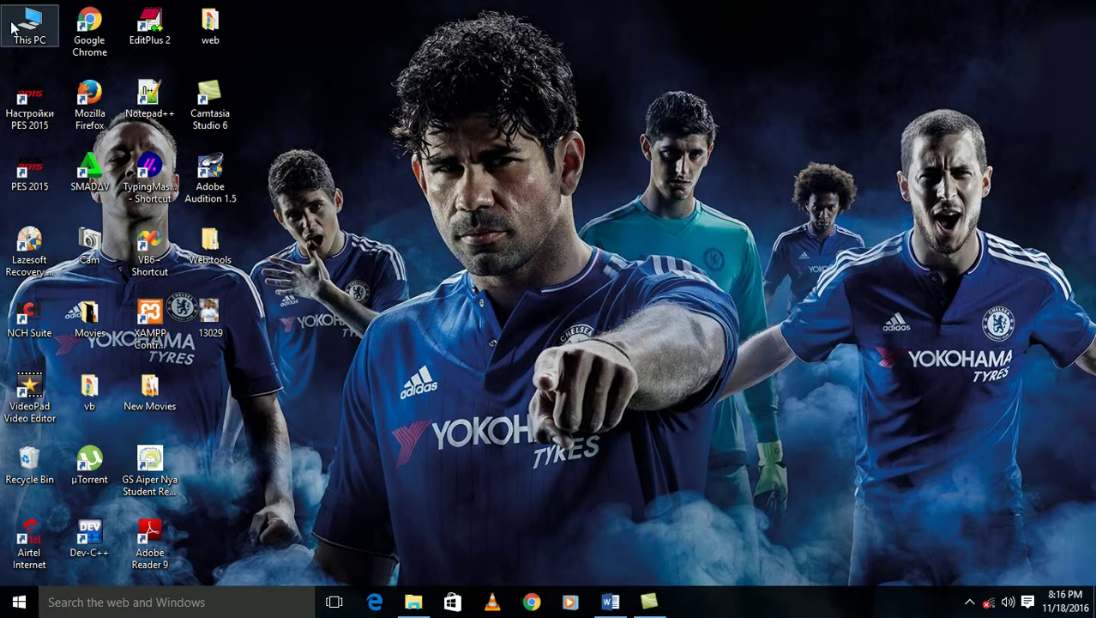
pyautogui.doubleClick(11, 29)
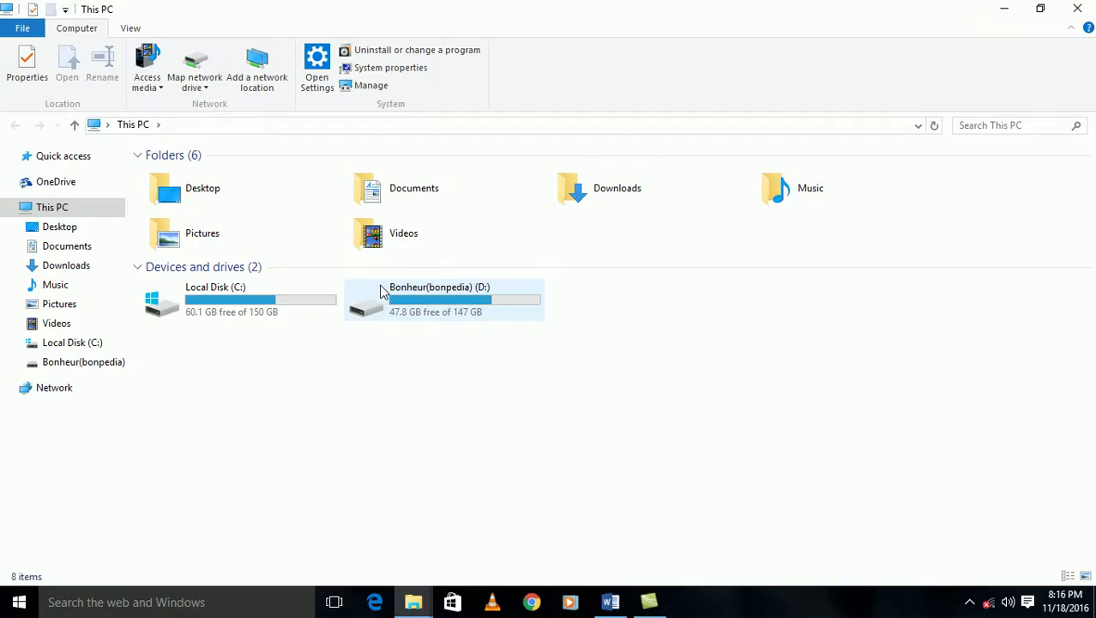
pyautogui.doubleClick(247, 290)
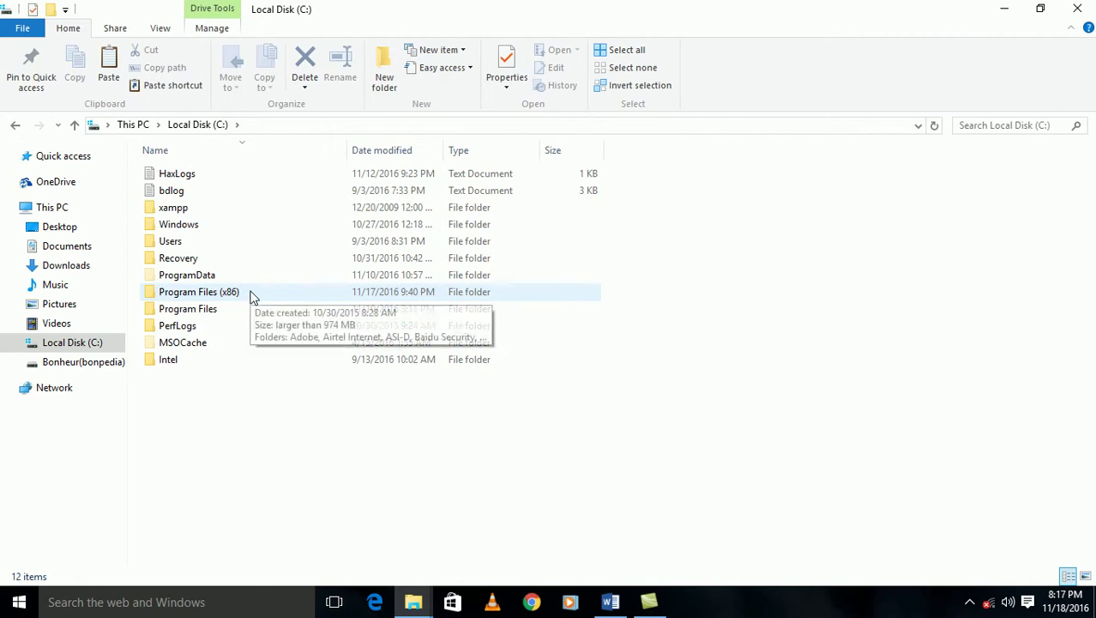
pyautogui.doubleClick(184, 229)
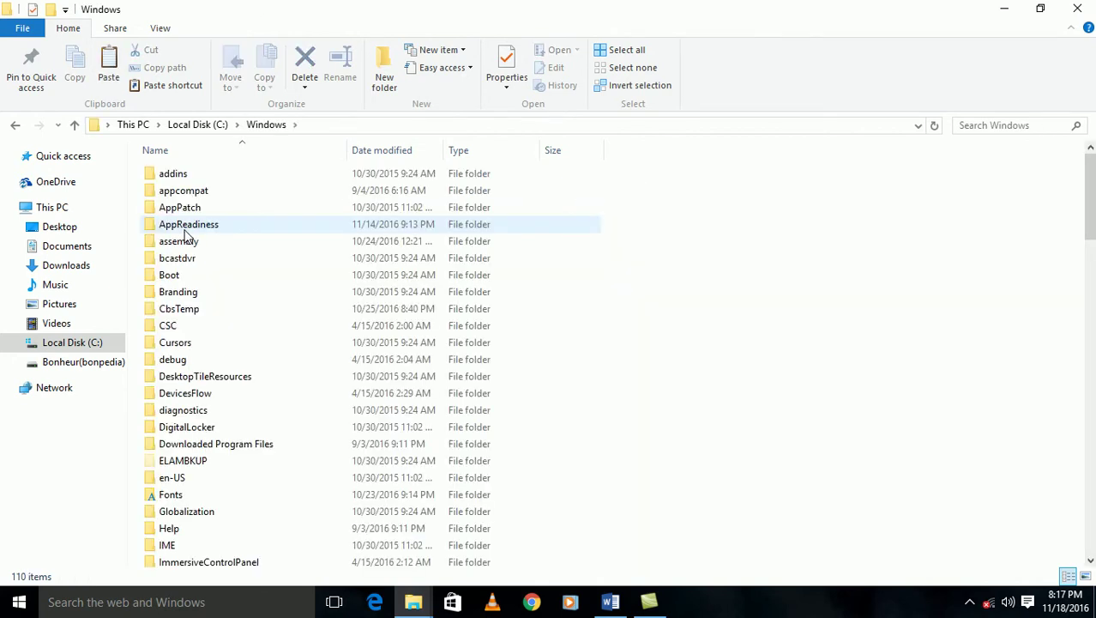
# Open the System32 folder and paste D3DX9_43.dll into it, replacing the existing file
pyautogui.scroll(-3, 668, 375)
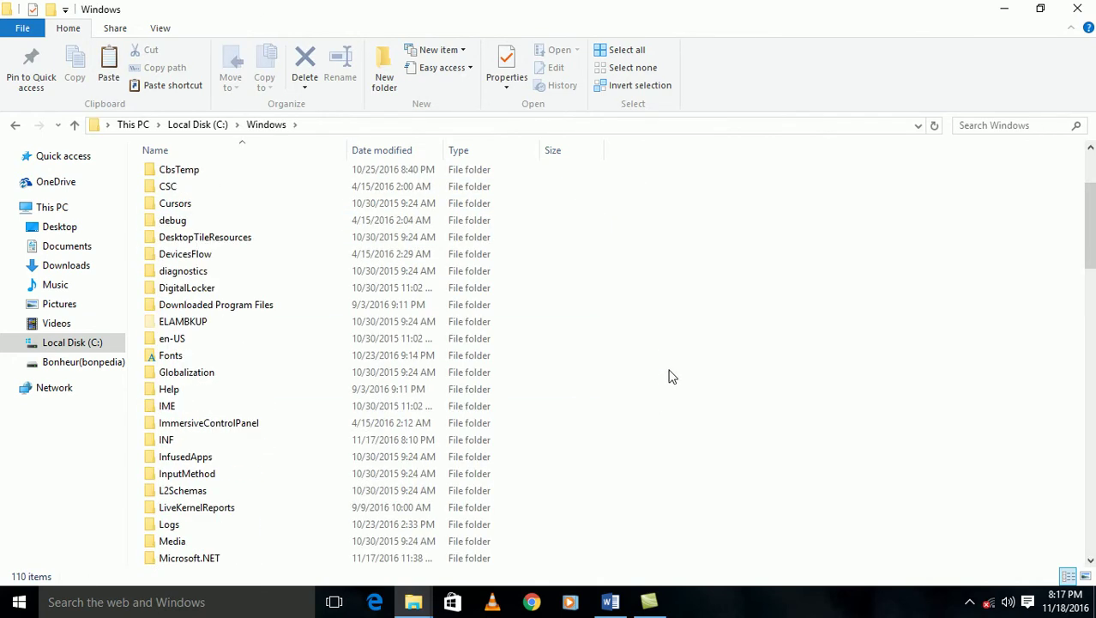
pyautogui.scroll(-1, 671, 378)
pyautogui.scroll(-2, 674, 378)
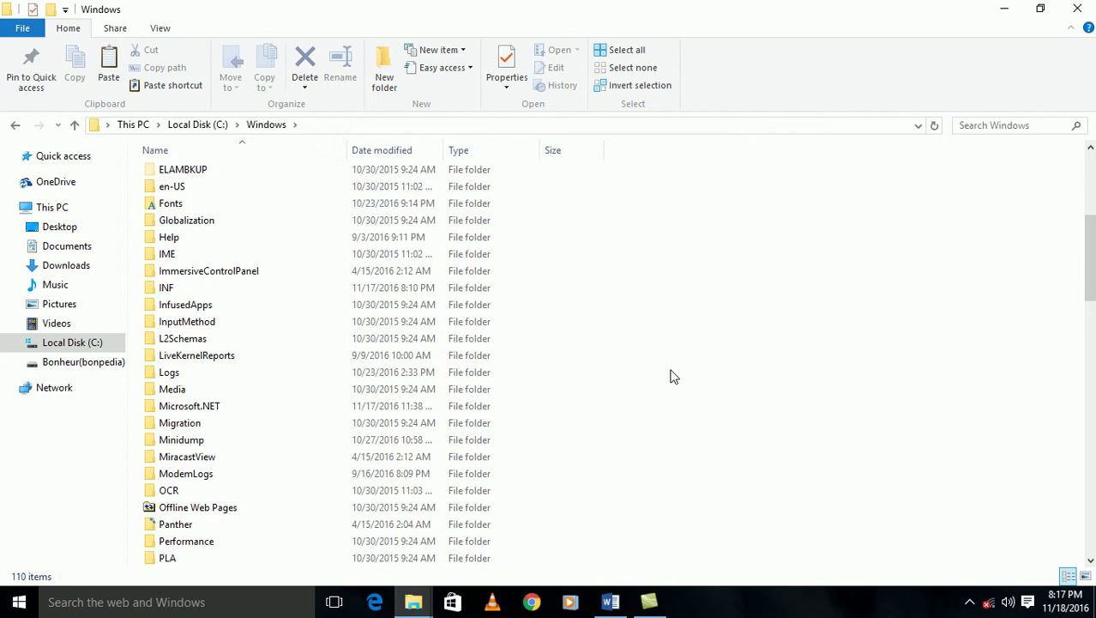
pyautogui.scroll(-2, 674, 377)
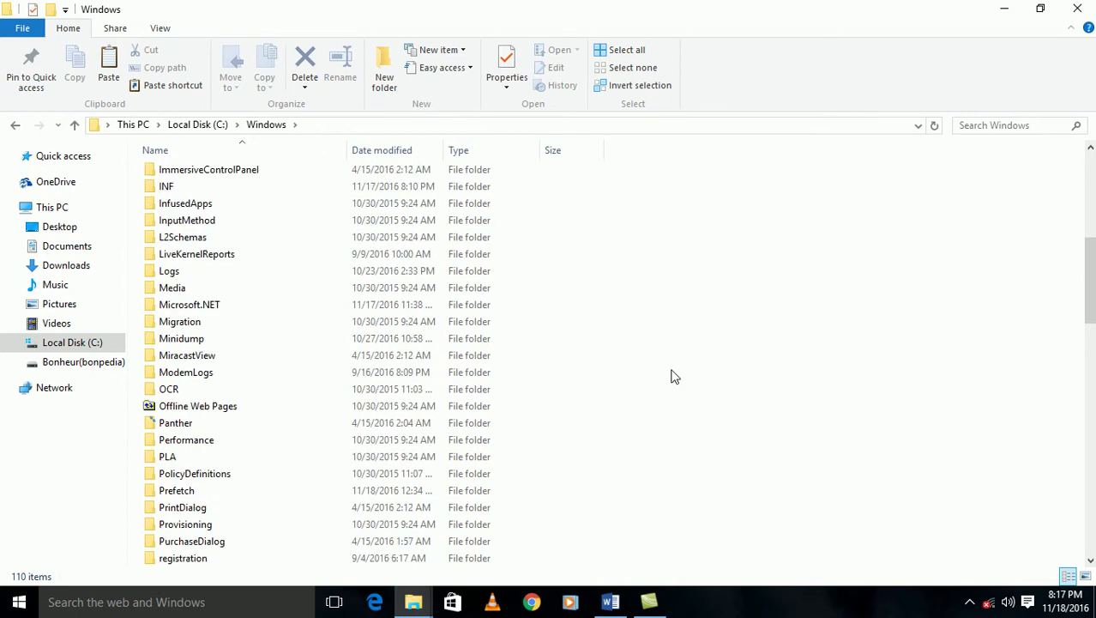
pyautogui.scroll(-1, 674, 377)
pyautogui.scroll(-2, 673, 377)
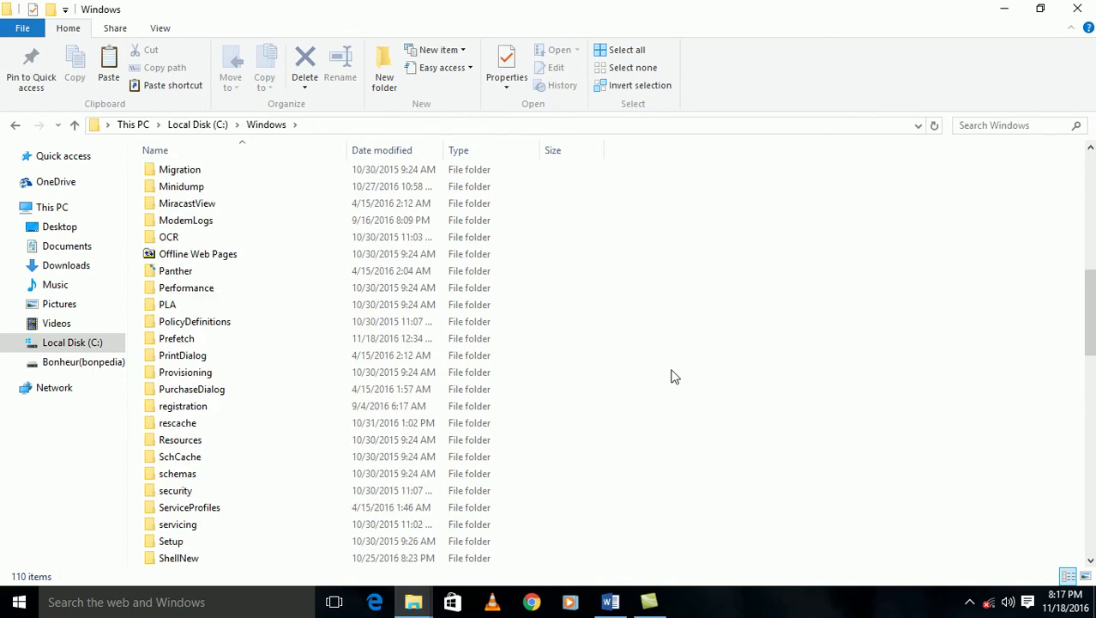
pyautogui.scroll(-2, 674, 378)
pyautogui.scroll(-2, 673, 378)
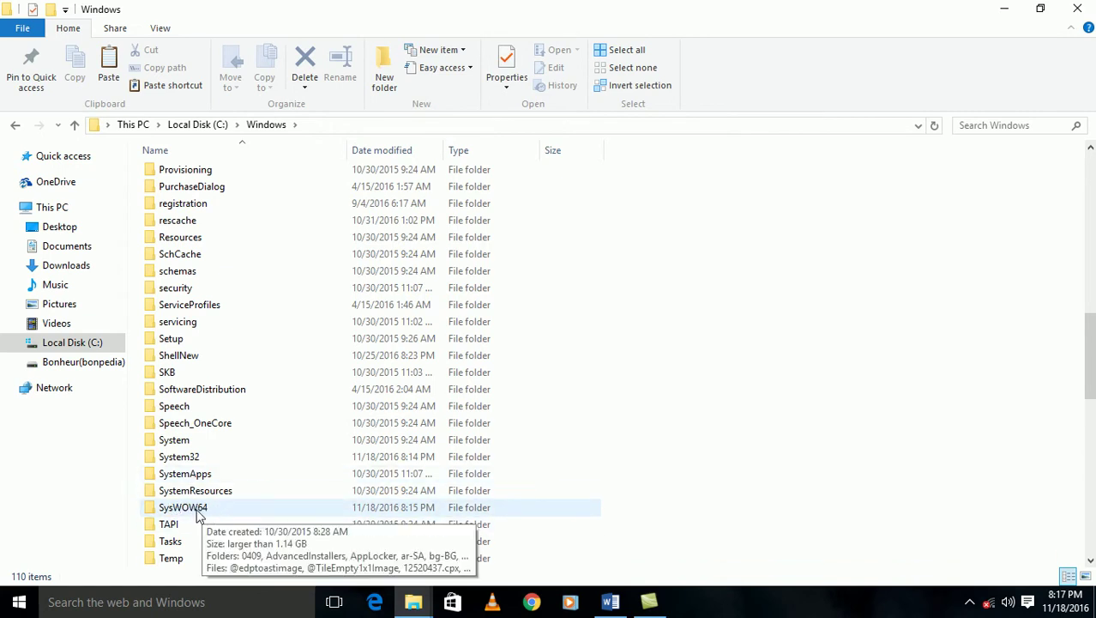
pyautogui.click(196, 462)
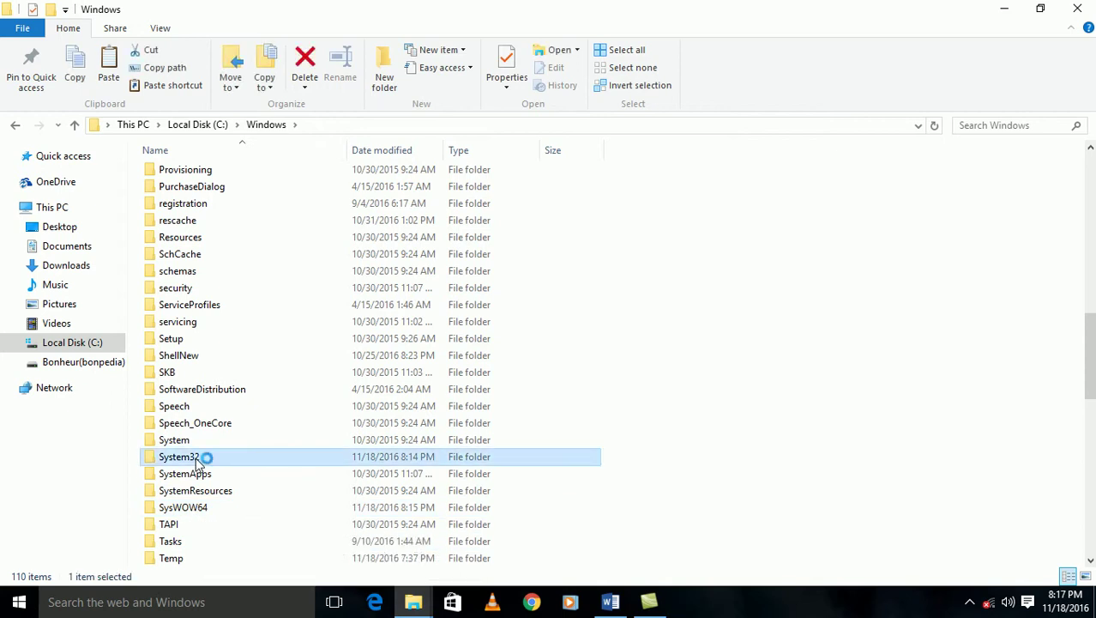
pyautogui.doubleClick(196, 461)
pyautogui.rightClick(831, 207)
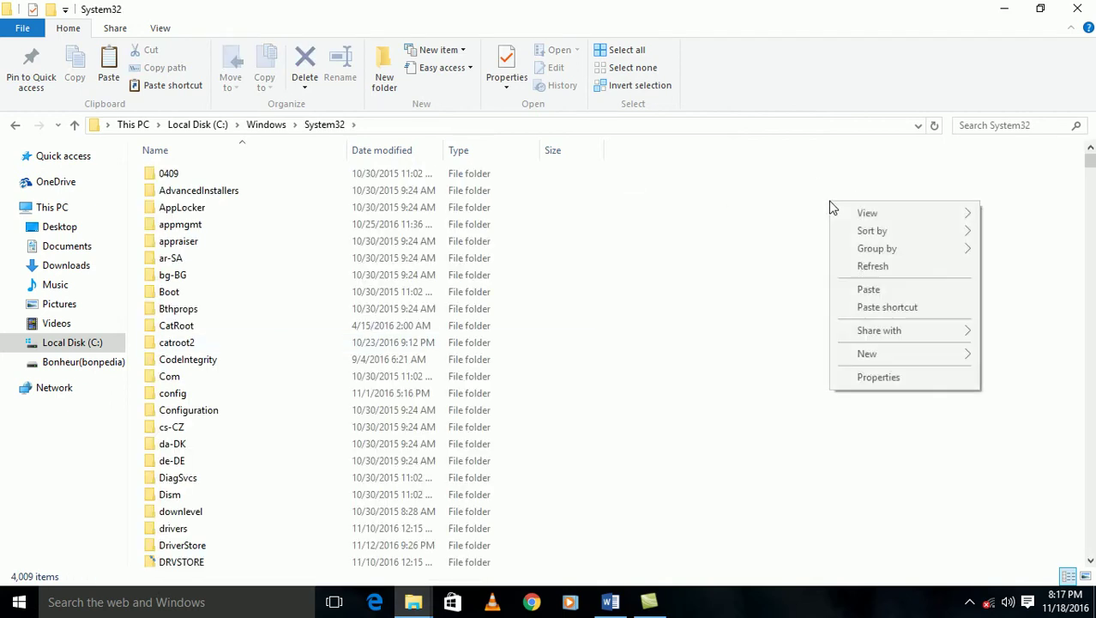
pyautogui.click(859, 290)
pyautogui.click(489, 174)
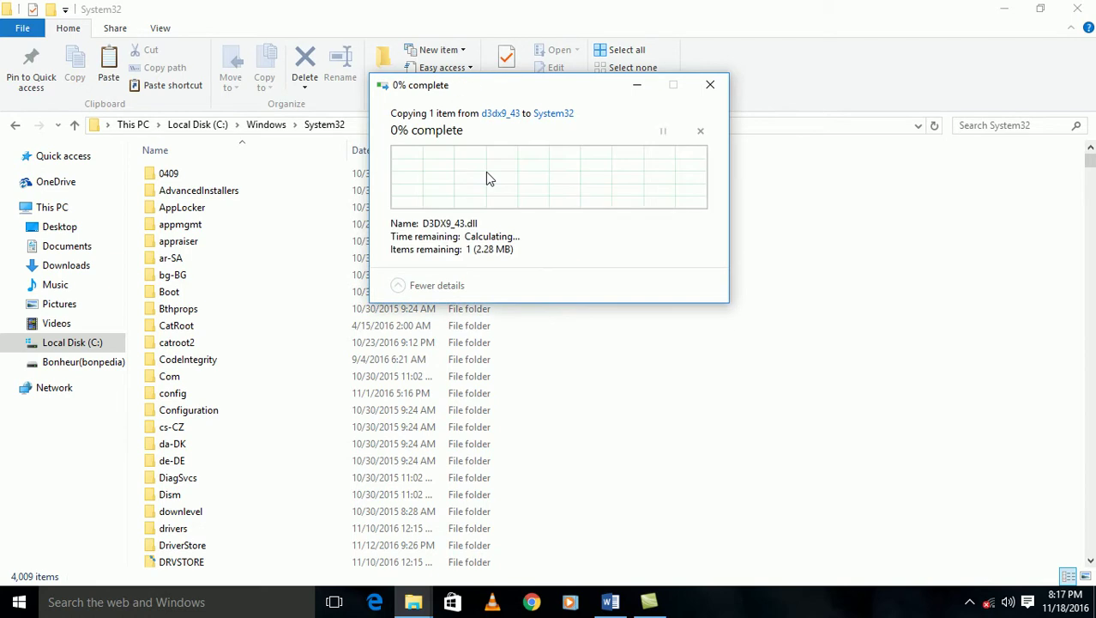
pyautogui.click(492, 200)
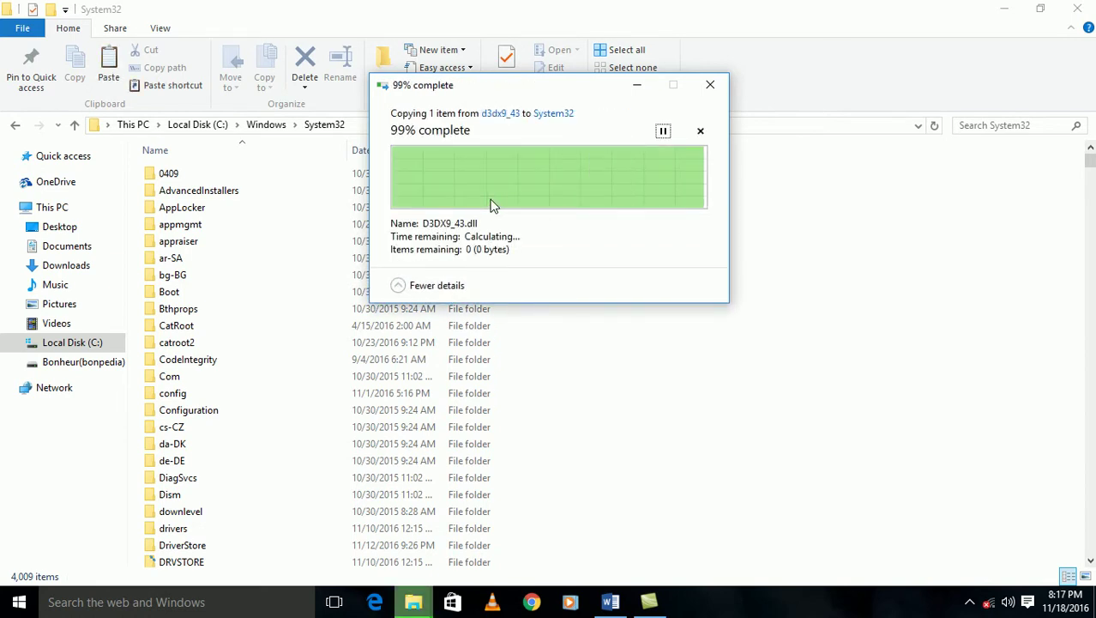
# Go back to the Windows folder, paste D3DX9_43.dll into SysWOW64 replacing the existing file, and close the window
pyautogui.click(18, 126)
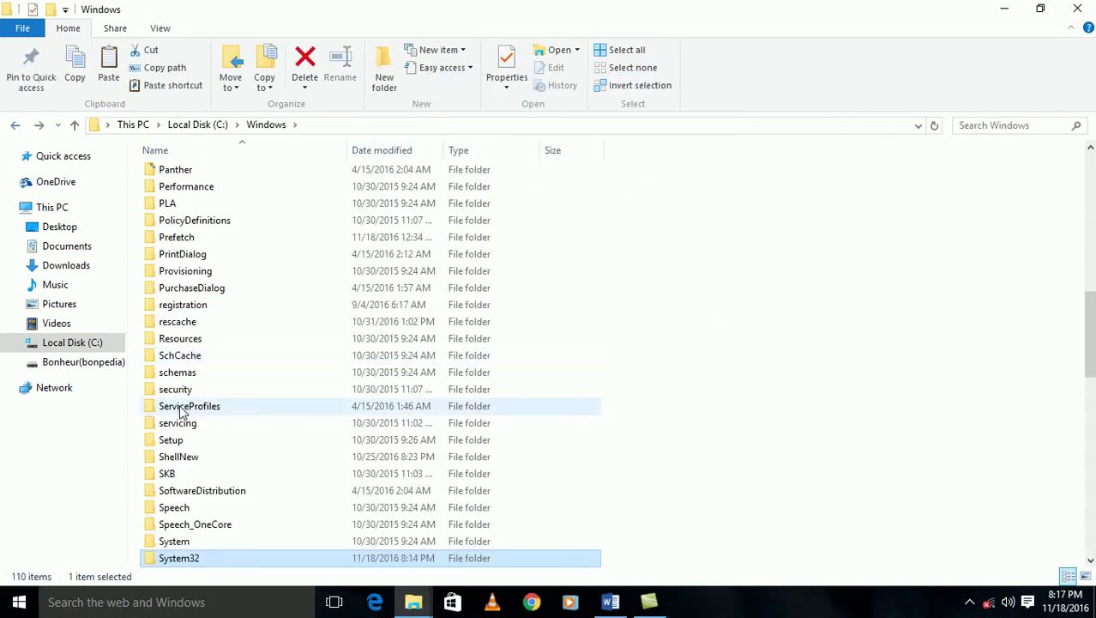
pyautogui.doubleClick(184, 405)
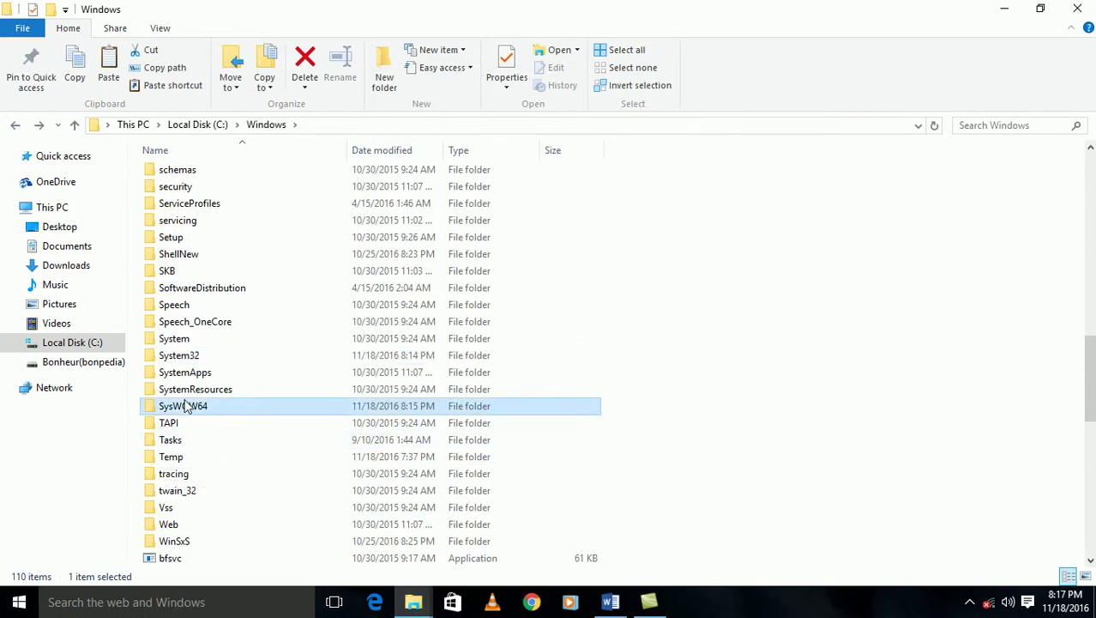
pyautogui.rightClick(873, 206)
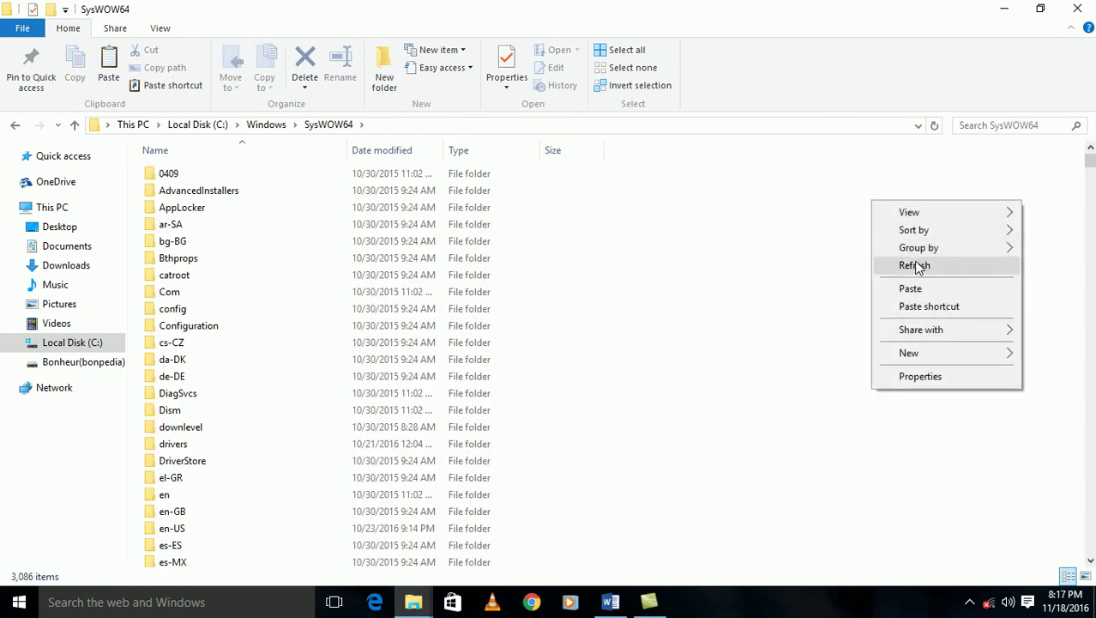
pyautogui.click(912, 289)
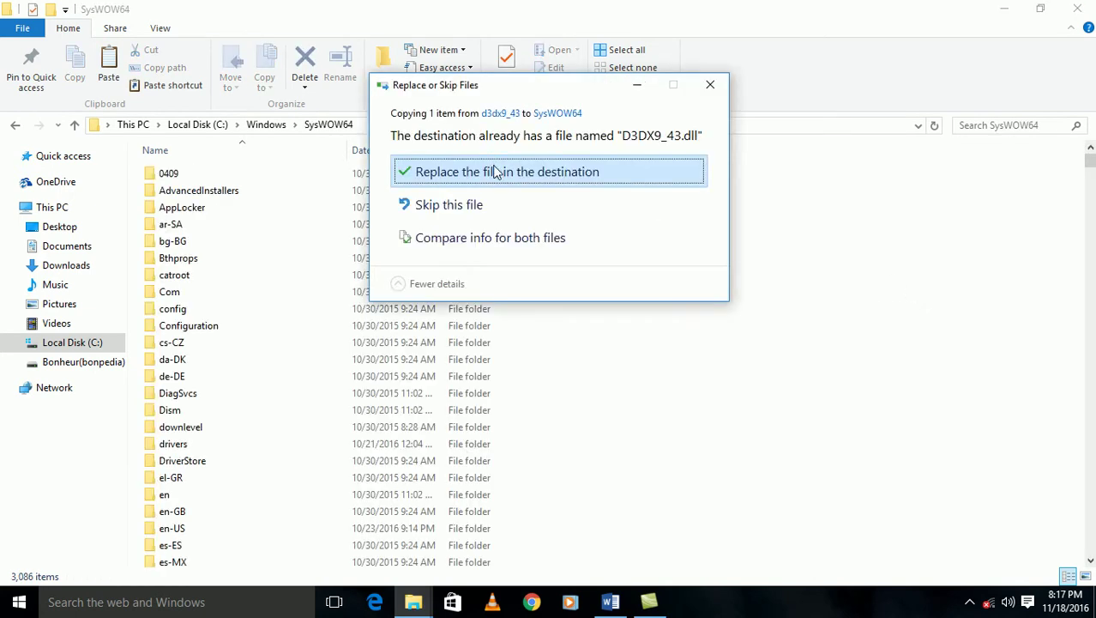
pyautogui.click(492, 171)
pyautogui.click(496, 191)
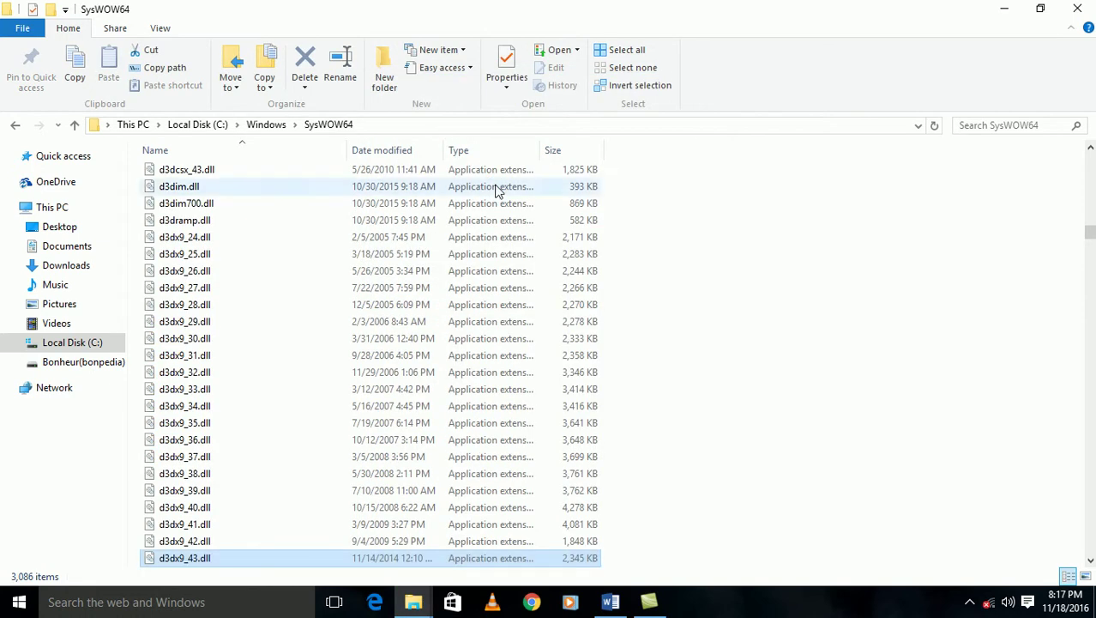
pyautogui.click(1077, 12)
# Refresh the desktop several times and launch PES 2015 to test whether it starts, dismissing the resulting dialog
pyautogui.rightClick(651, 83)
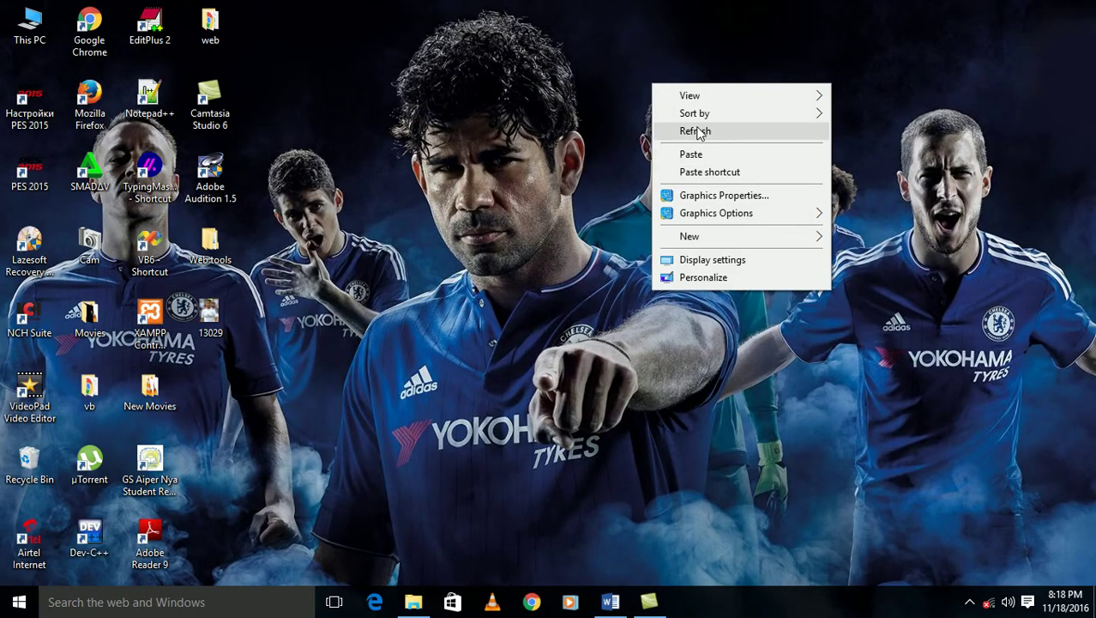
pyautogui.click(697, 131)
pyautogui.rightClick(680, 84)
pyautogui.click(697, 131)
pyautogui.rightClick(694, 16)
pyautogui.click(698, 61)
pyautogui.rightClick(698, 51)
pyautogui.click(728, 96)
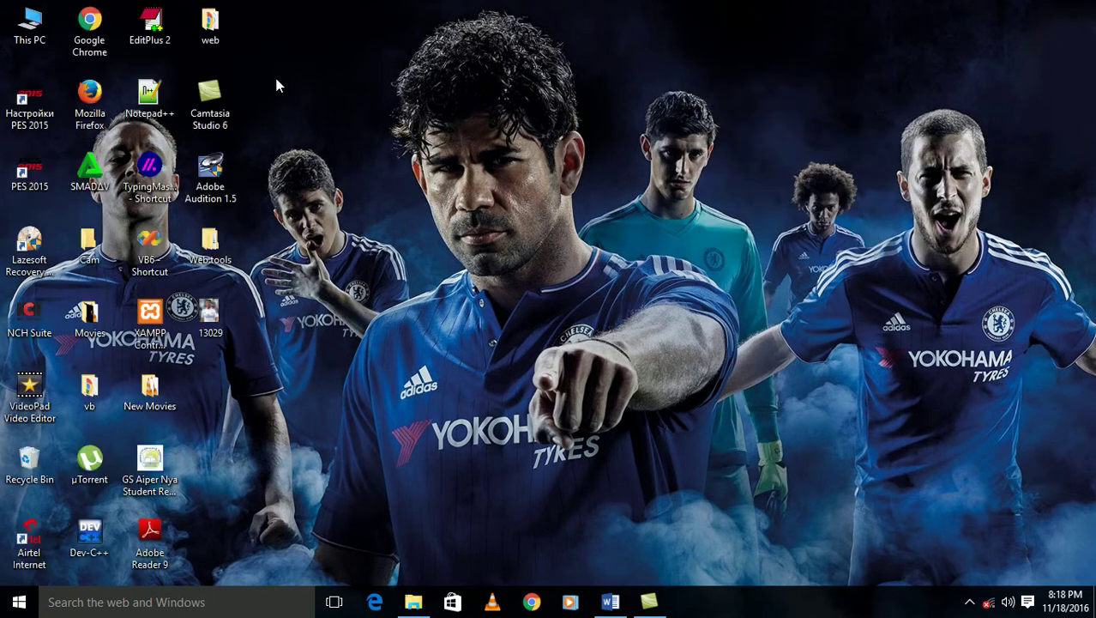
pyautogui.doubleClick(40, 176)
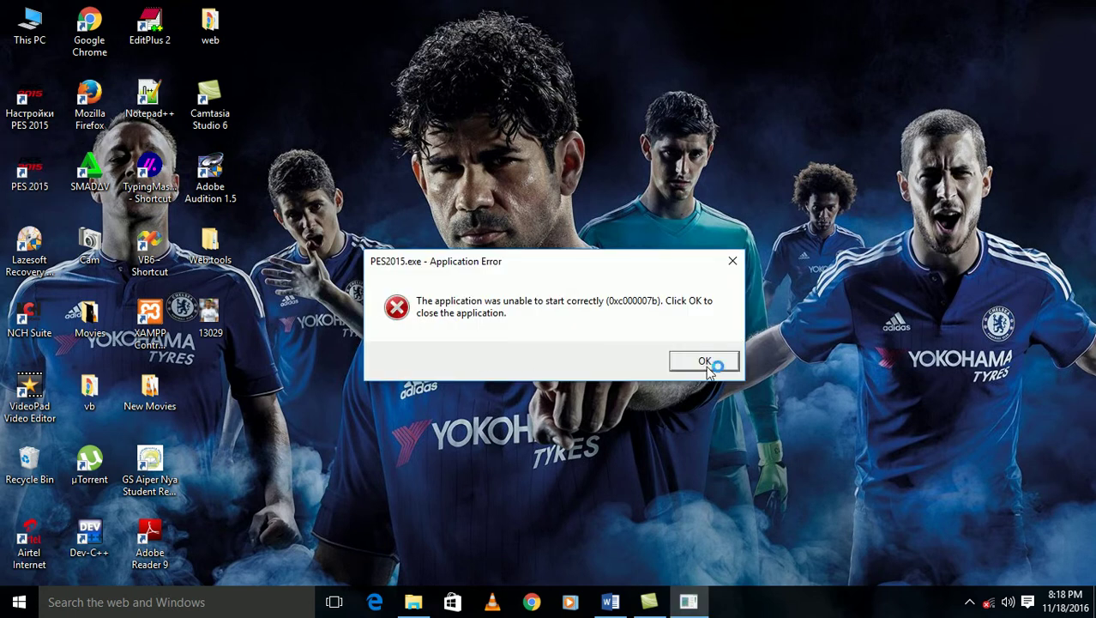
pyautogui.click(705, 363)
# Return to the open inner 0xc000007b folder on drive D and copy all the files in it
pyautogui.click(409, 605)
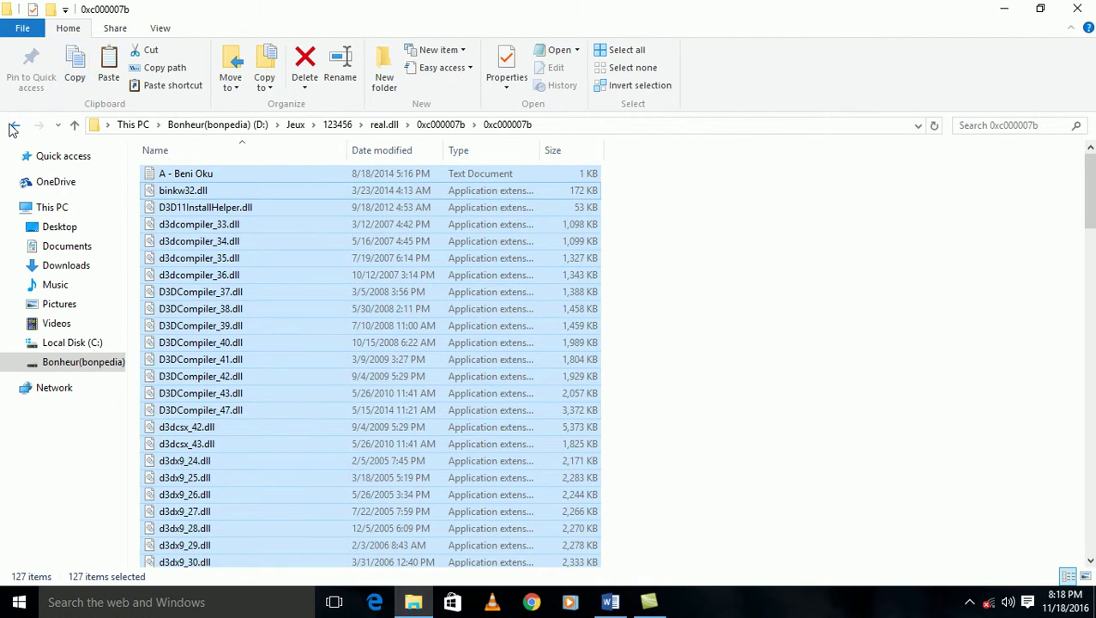
pyautogui.click(14, 126)
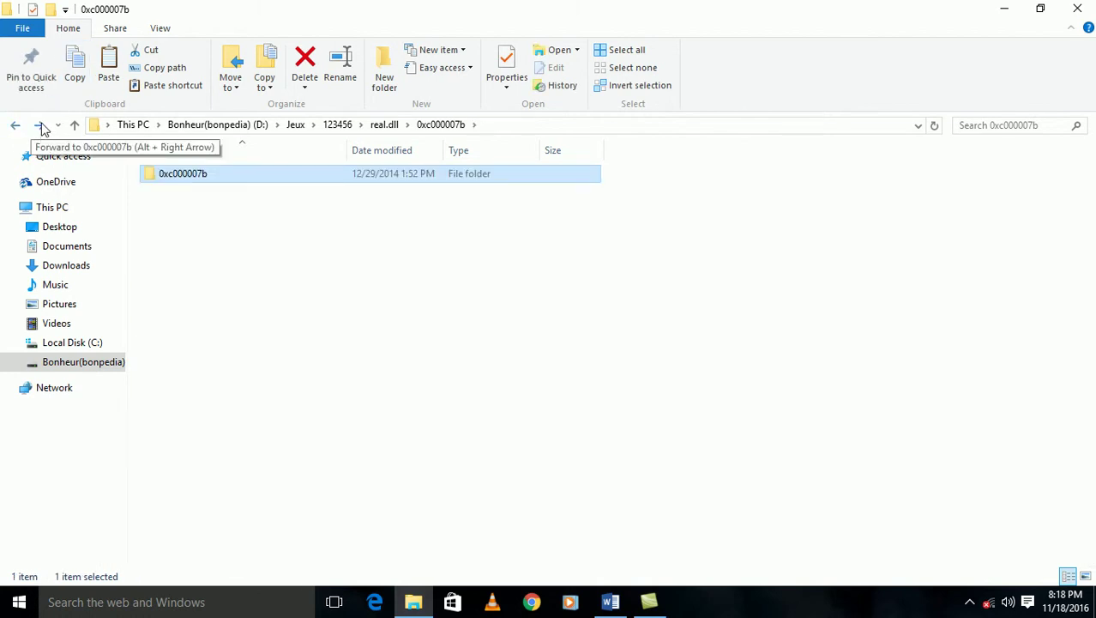
pyautogui.click(38, 126)
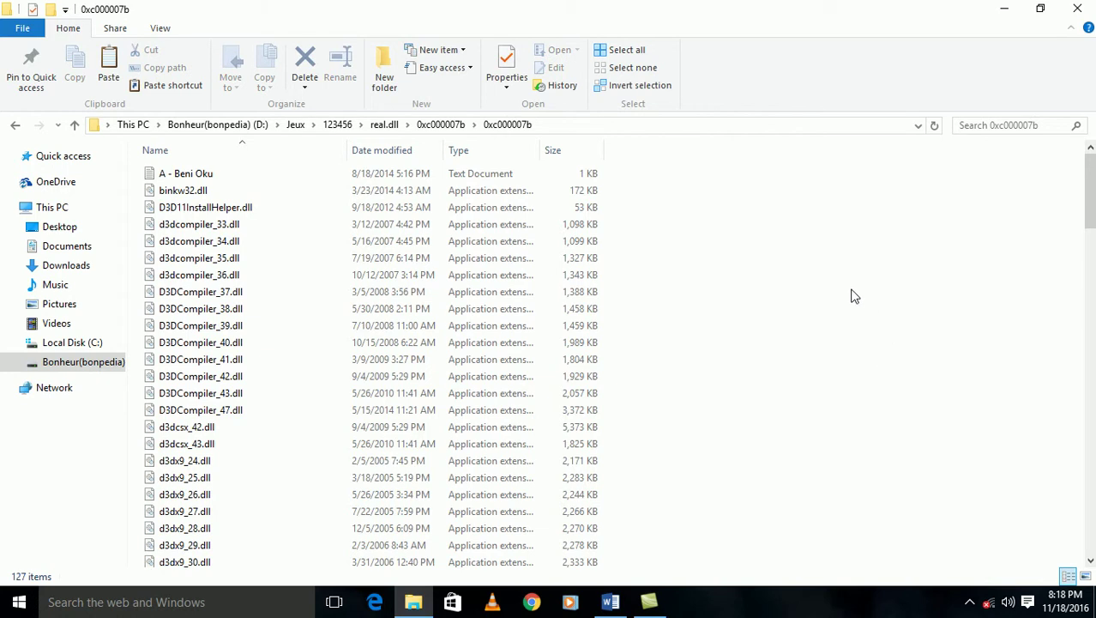
pyautogui.hotkey('ctrl', 'a')
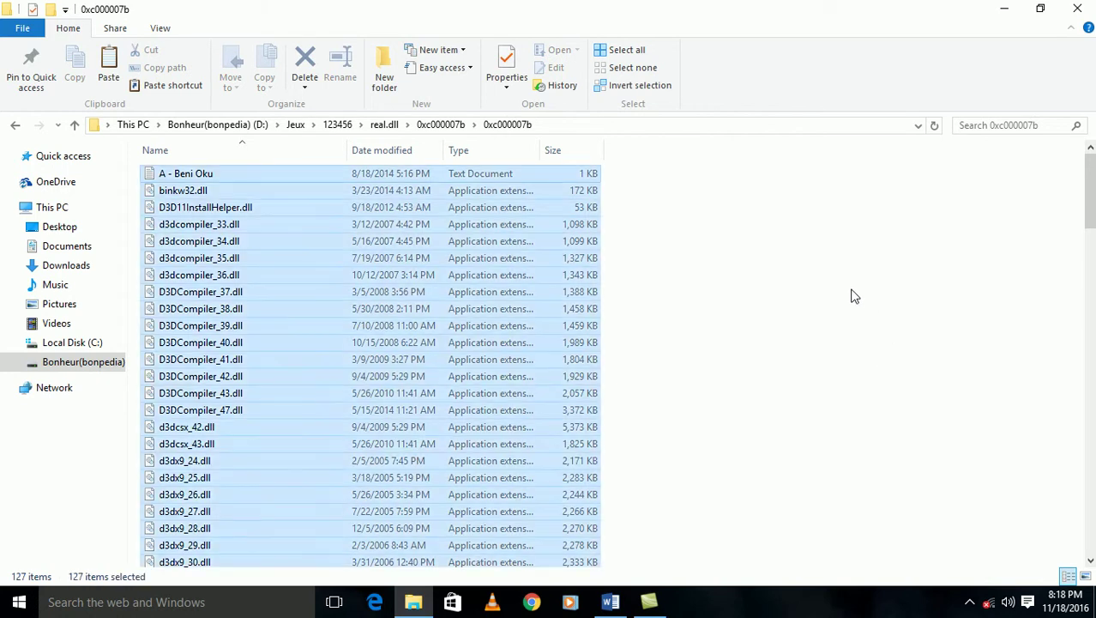
pyautogui.rightClick(326, 233)
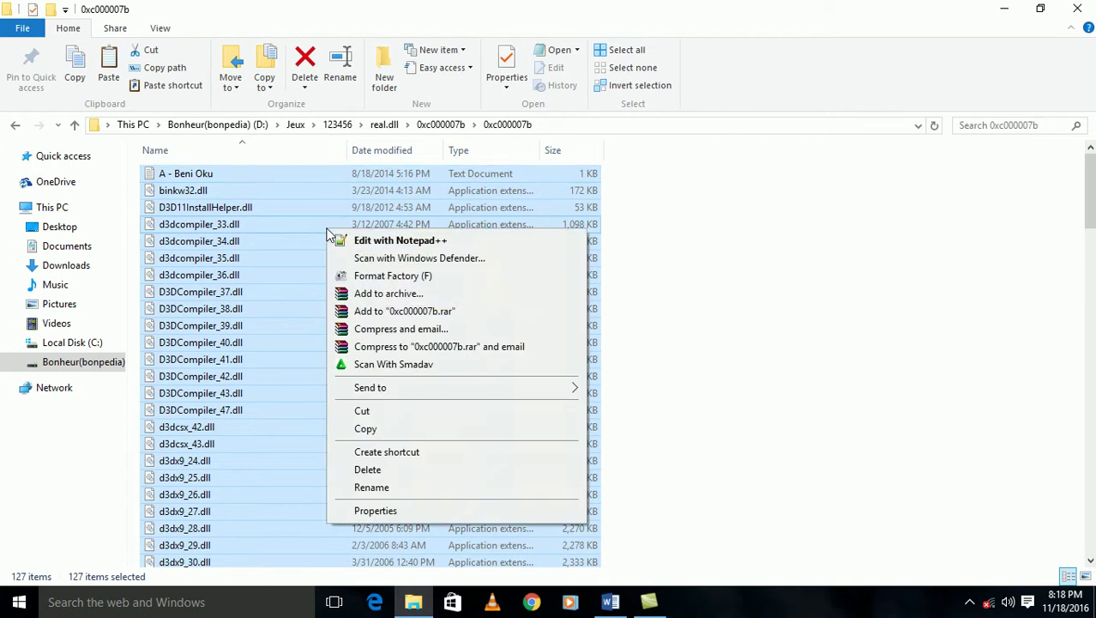
pyautogui.click(365, 429)
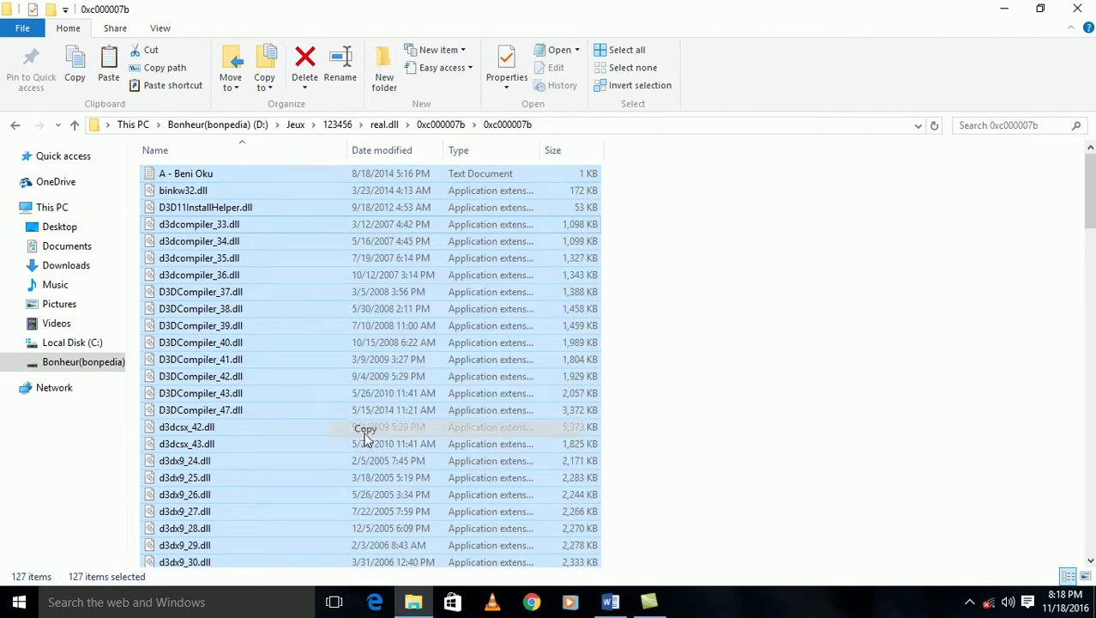
# Minimize the 0xc000007b folder window and open the System32 folder inside Windows on Local Disk (C:)
pyautogui.click(1001, 7)
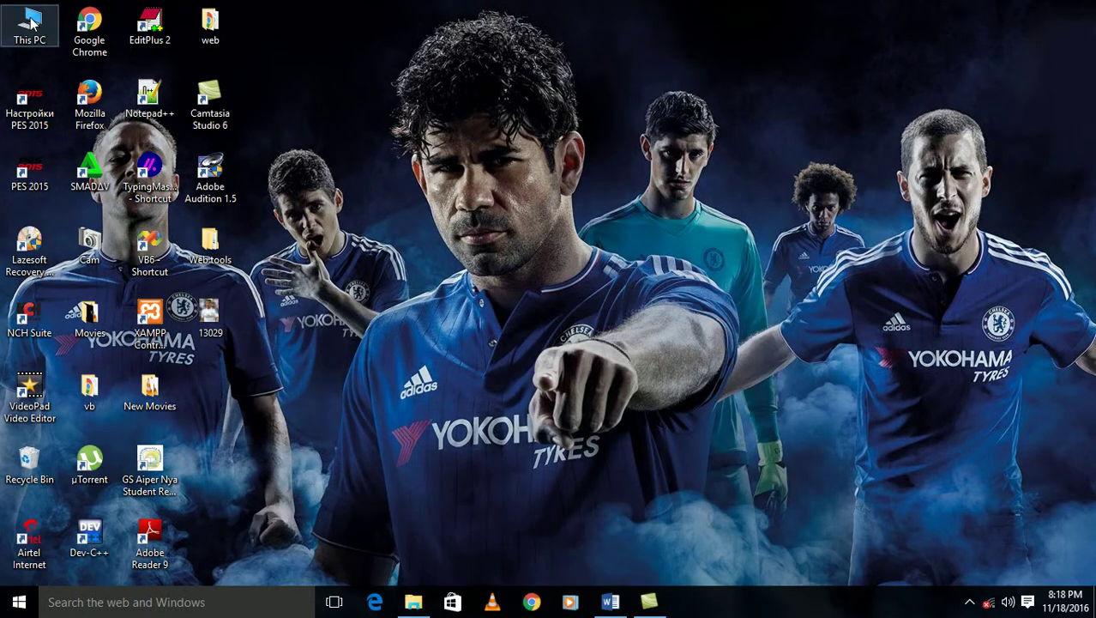
pyautogui.doubleClick(30, 23)
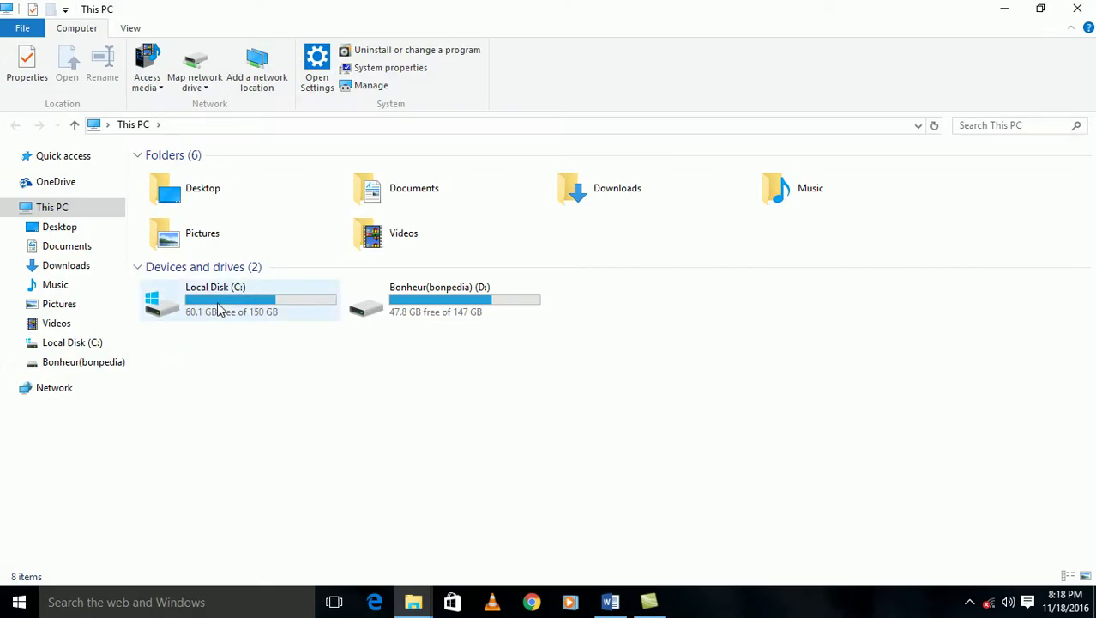
pyautogui.doubleClick(221, 311)
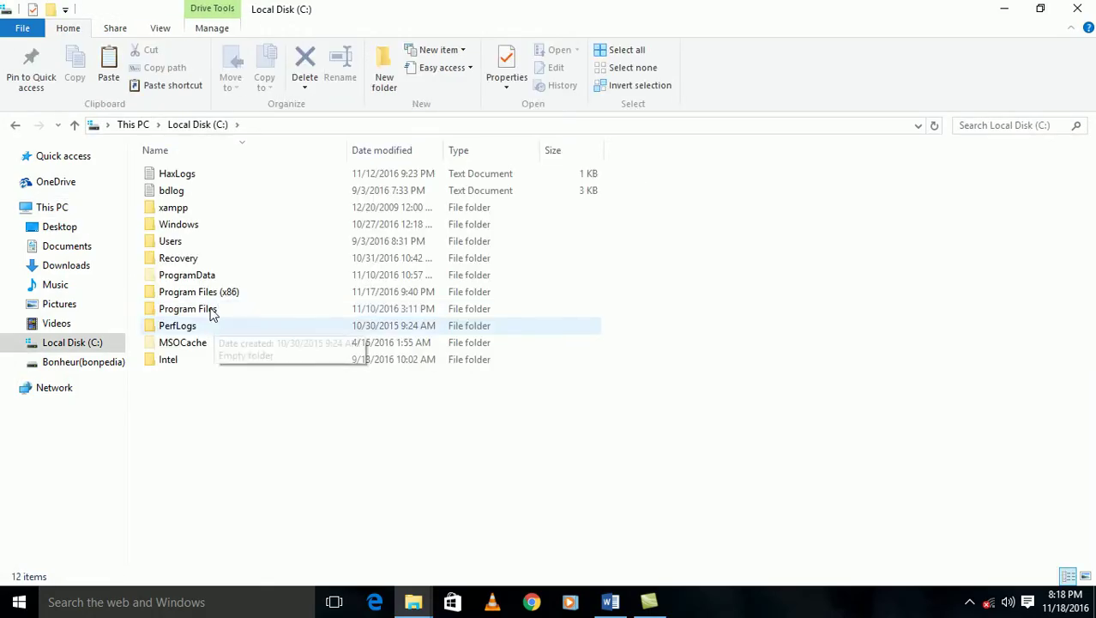
pyautogui.doubleClick(190, 224)
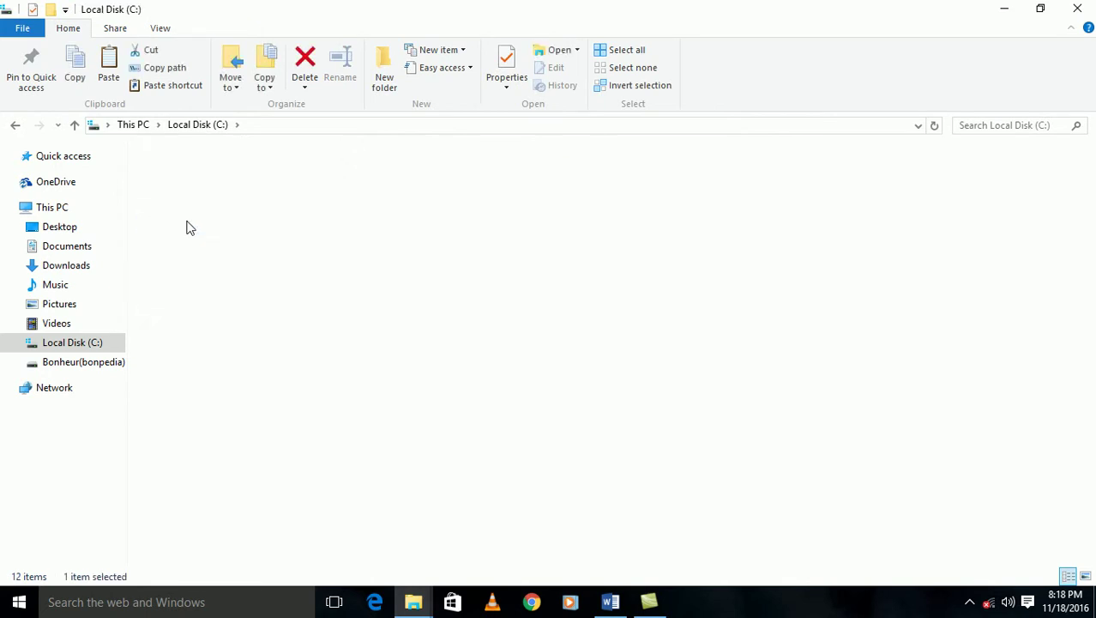
pyautogui.scroll(-11, 572, 506)
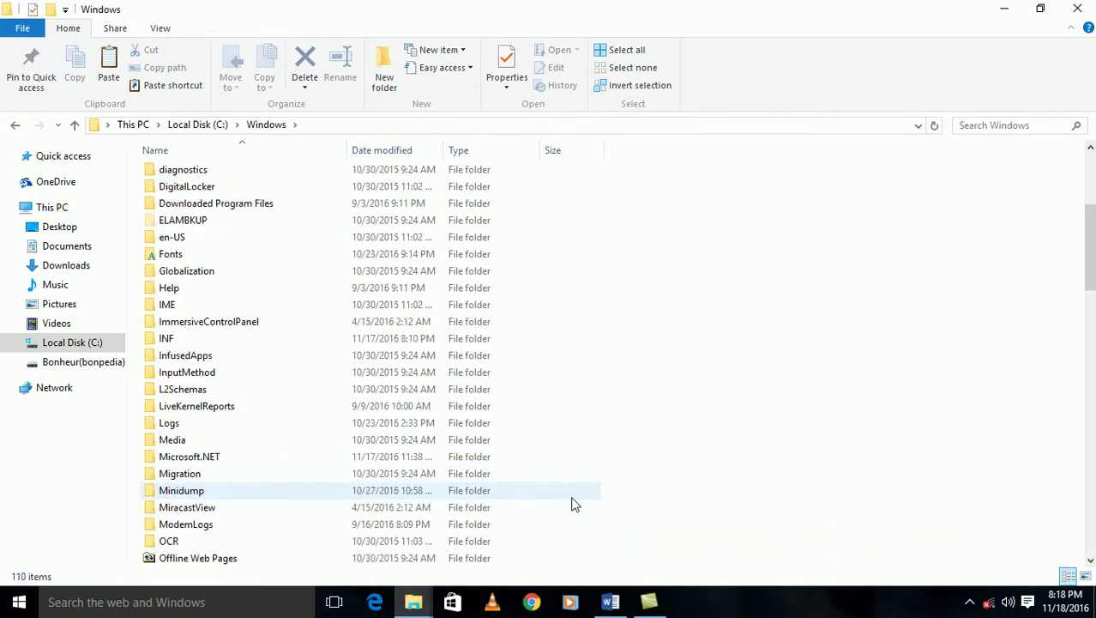
pyautogui.scroll(-2, 575, 502)
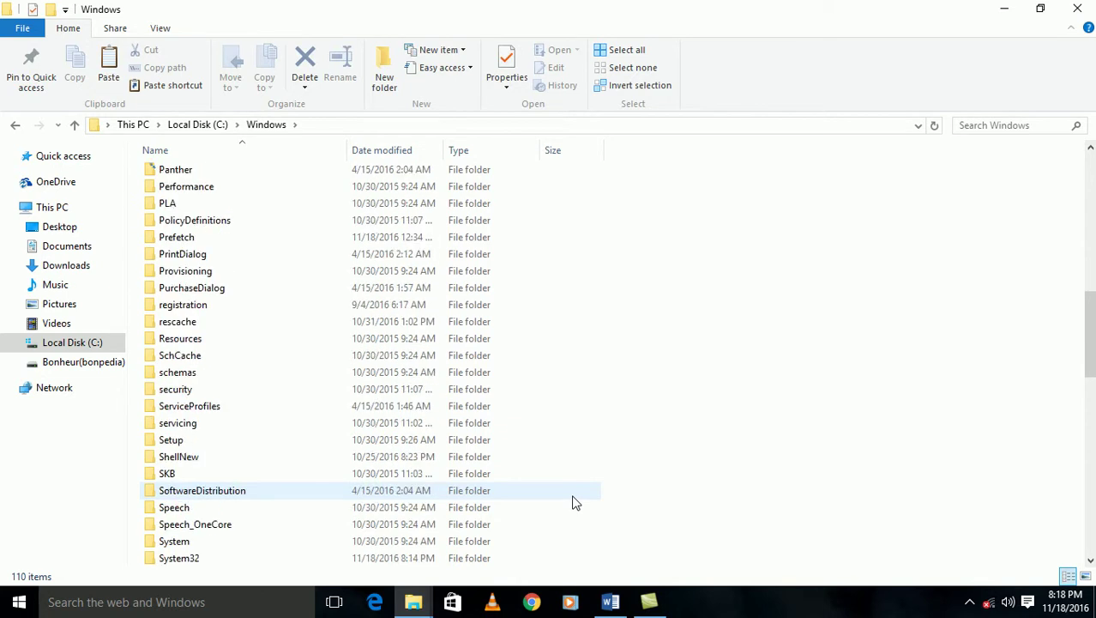
pyautogui.doubleClick(211, 560)
# Paste the copied 0xc000007b files into System32, replacing the files with the same names
pyautogui.rightClick(587, 279)
pyautogui.click(776, 261)
pyautogui.rightClick(779, 259)
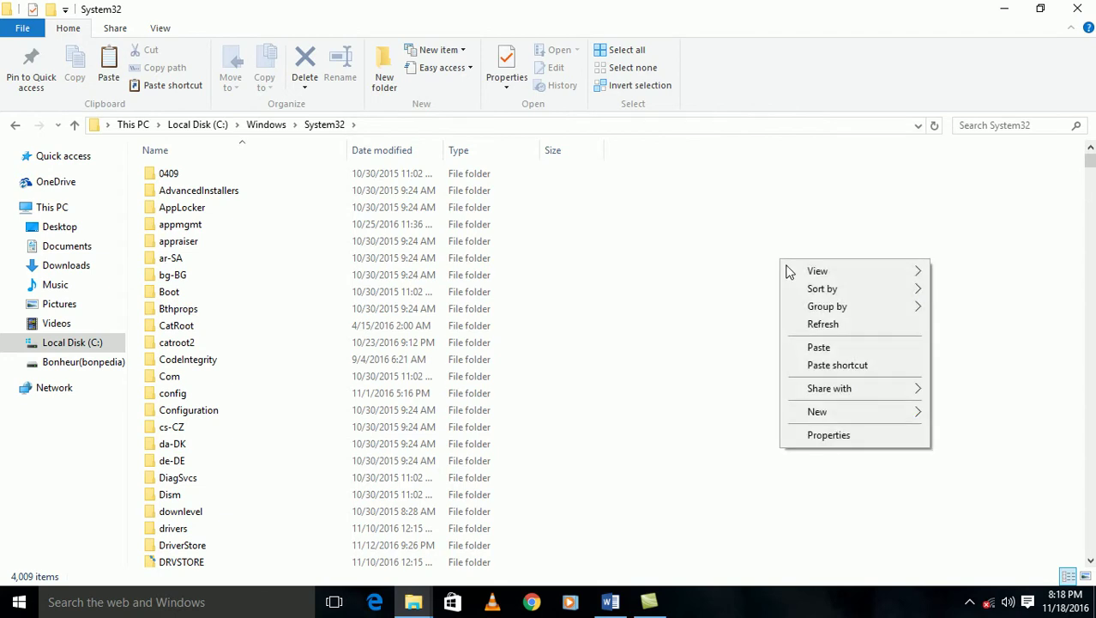
pyautogui.click(797, 348)
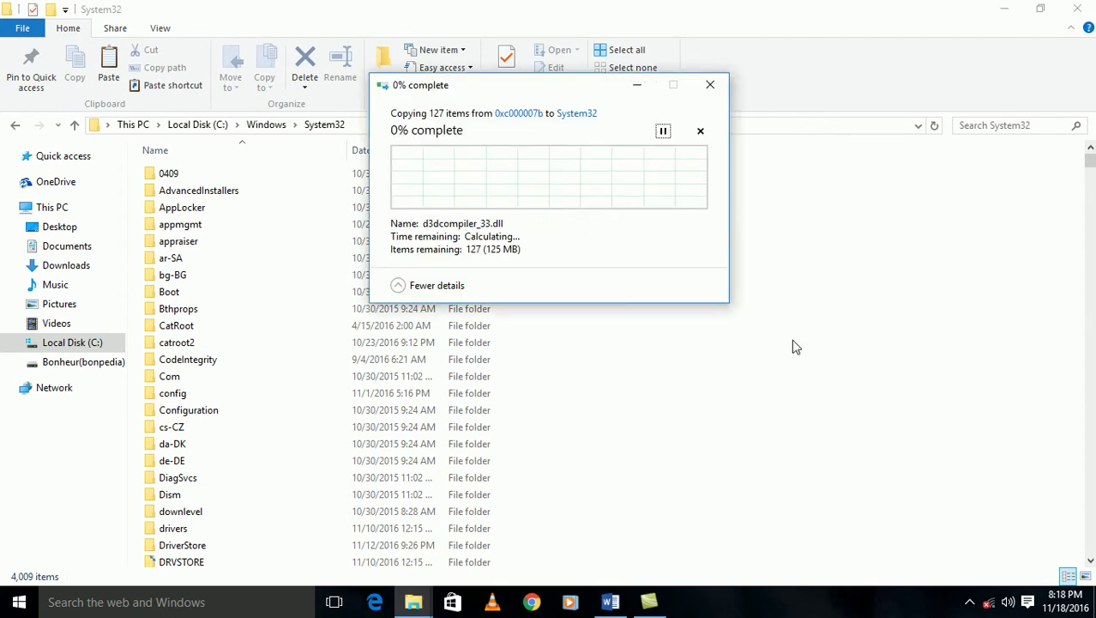
pyautogui.click(463, 173)
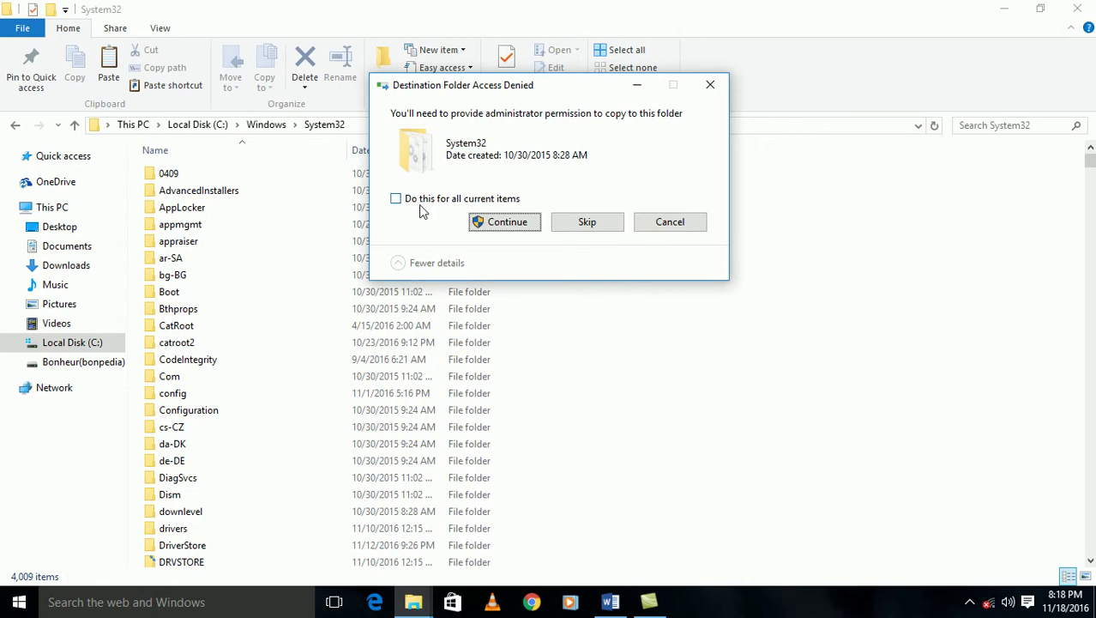
# Grant administrator permission for all current items in the System32 copy, retry the denied files and skip them
pyautogui.click(395, 200)
pyautogui.click(503, 222)
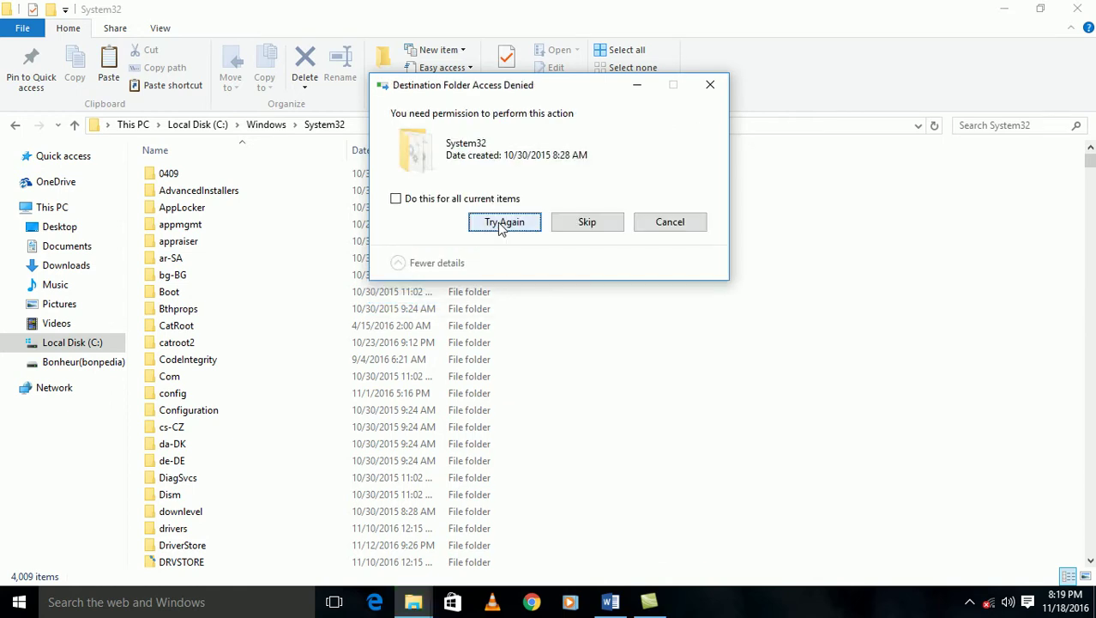
pyautogui.click(513, 224)
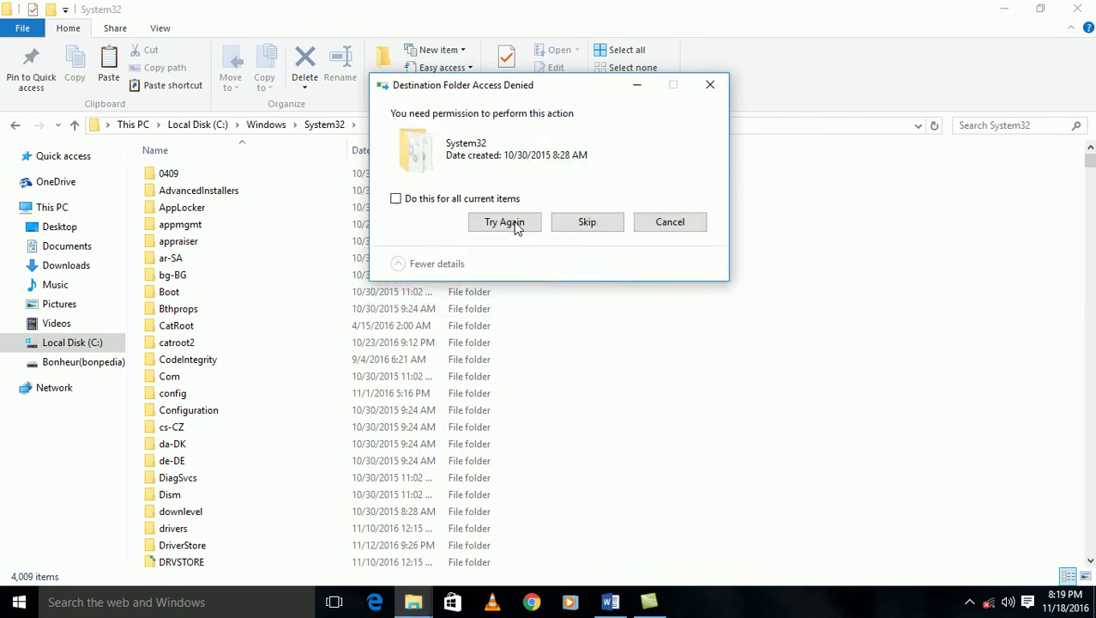
pyautogui.click(515, 224)
pyautogui.click(584, 225)
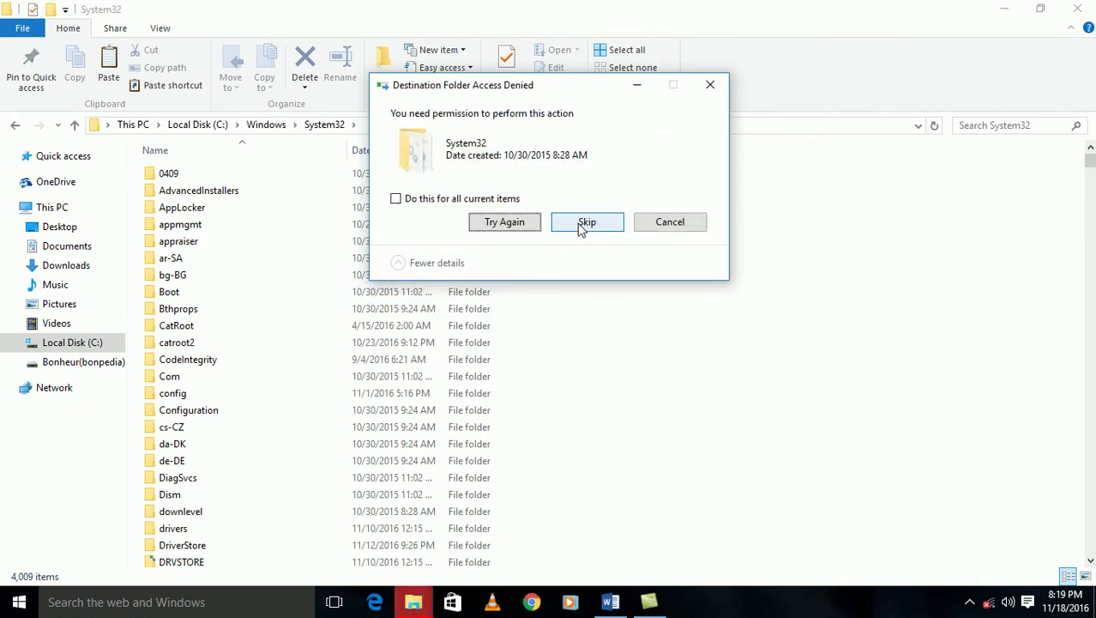
pyautogui.click(583, 226)
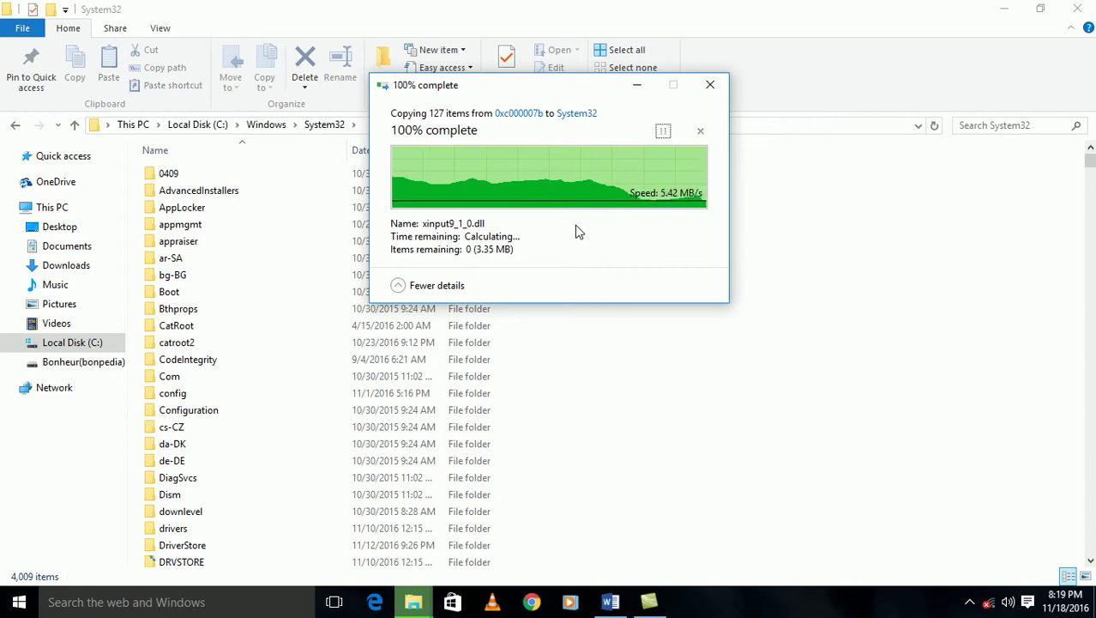
# Go back to the Windows folder and paste the copied files into SysWOW64, replacing the files with the same names
pyautogui.click(14, 125)
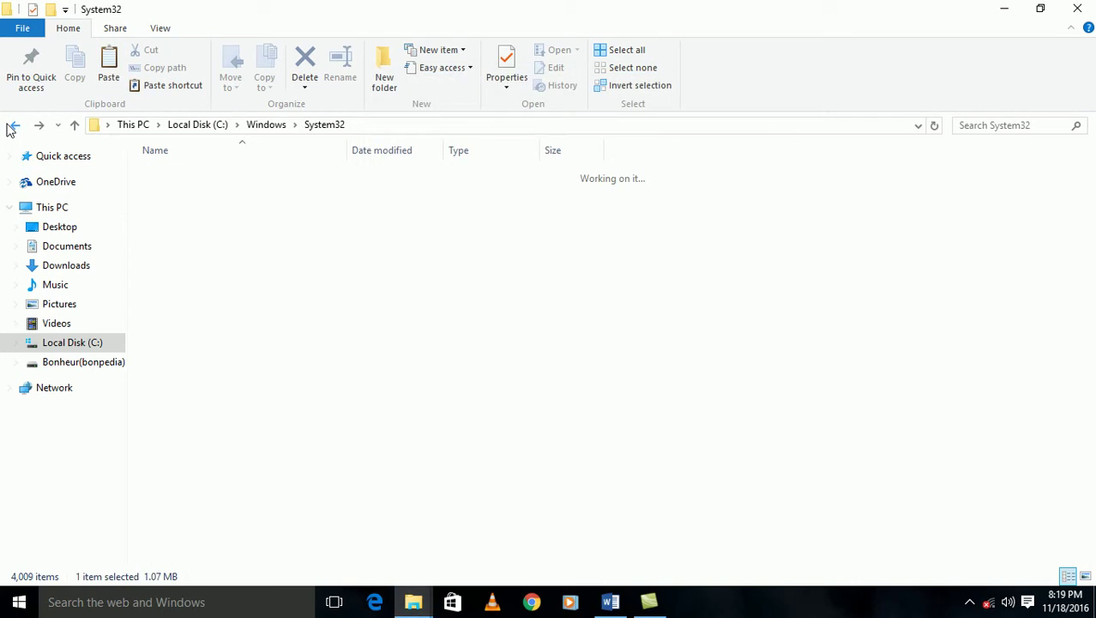
pyautogui.scroll(-6, 201, 380)
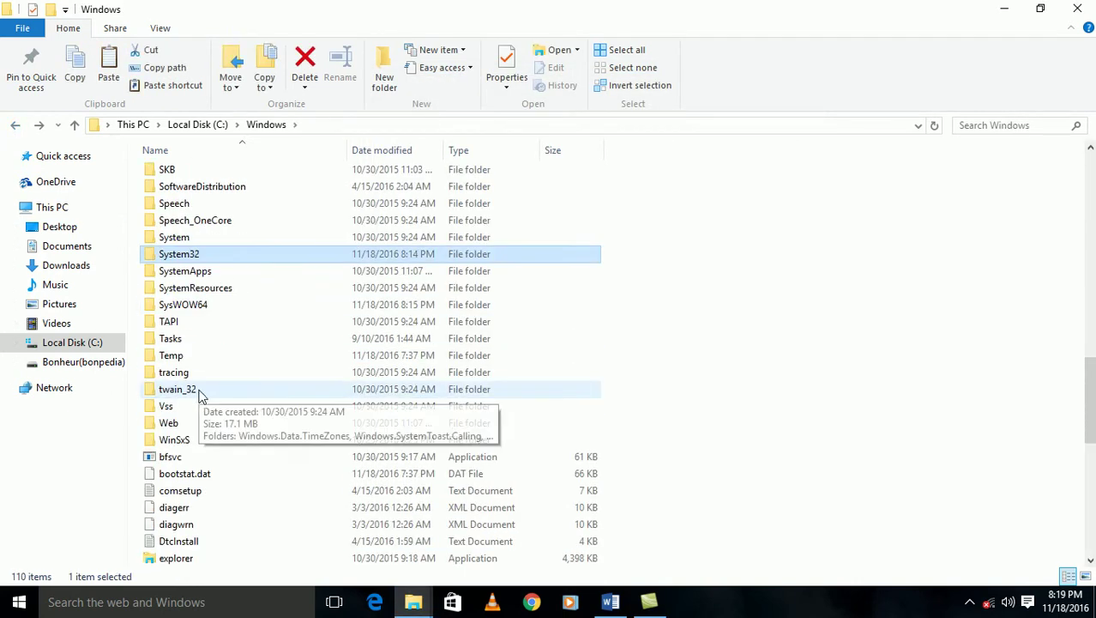
pyautogui.click(194, 306)
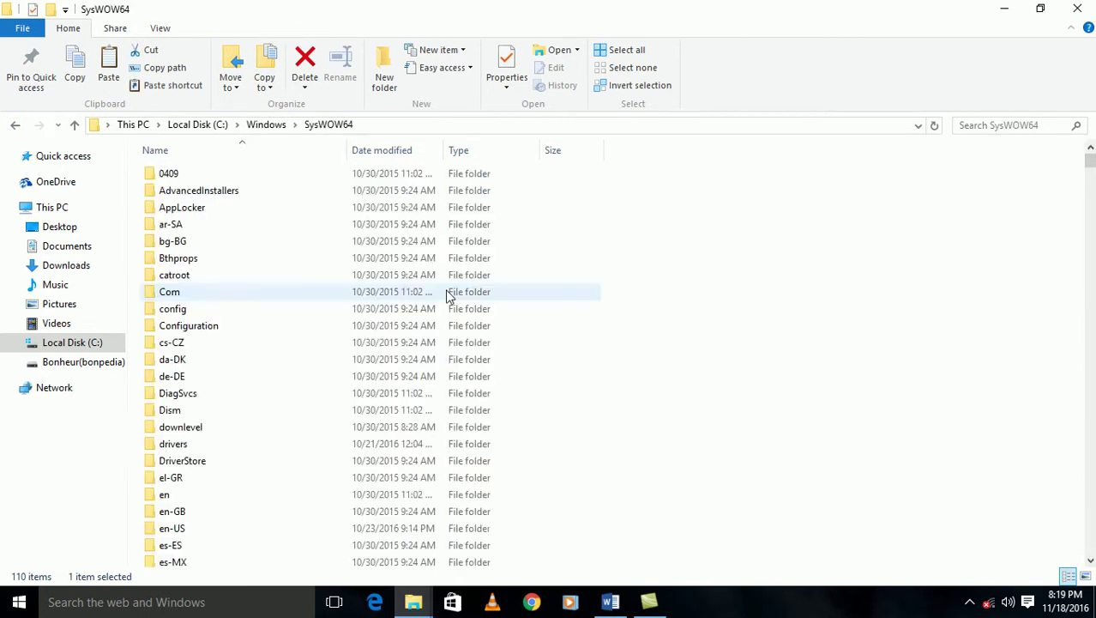
pyautogui.rightClick(706, 248)
pyautogui.click(743, 335)
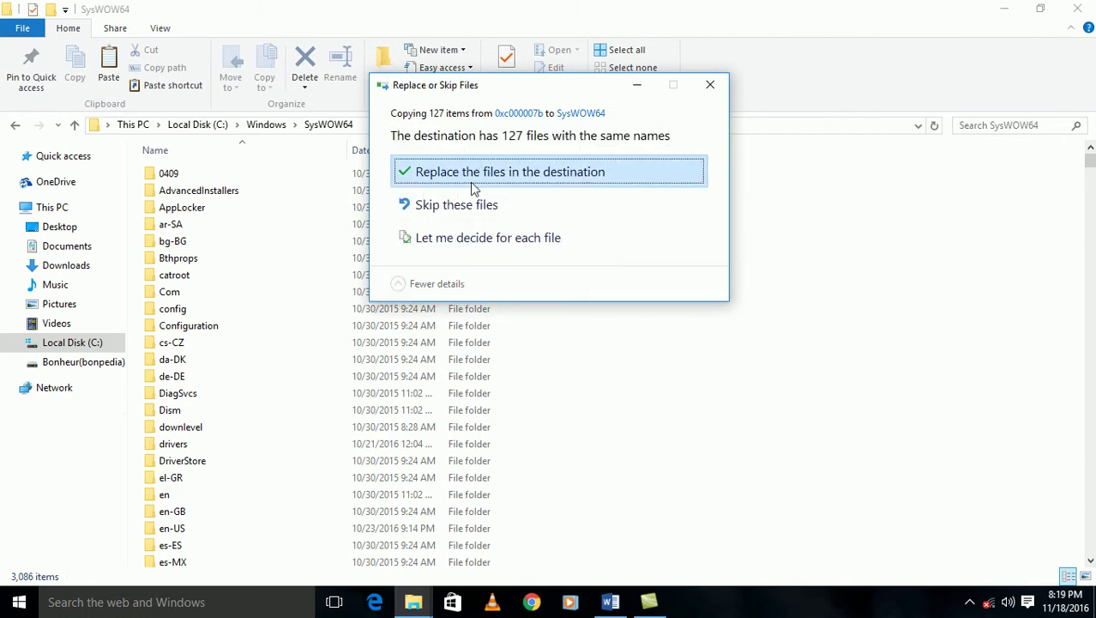
pyautogui.click(470, 177)
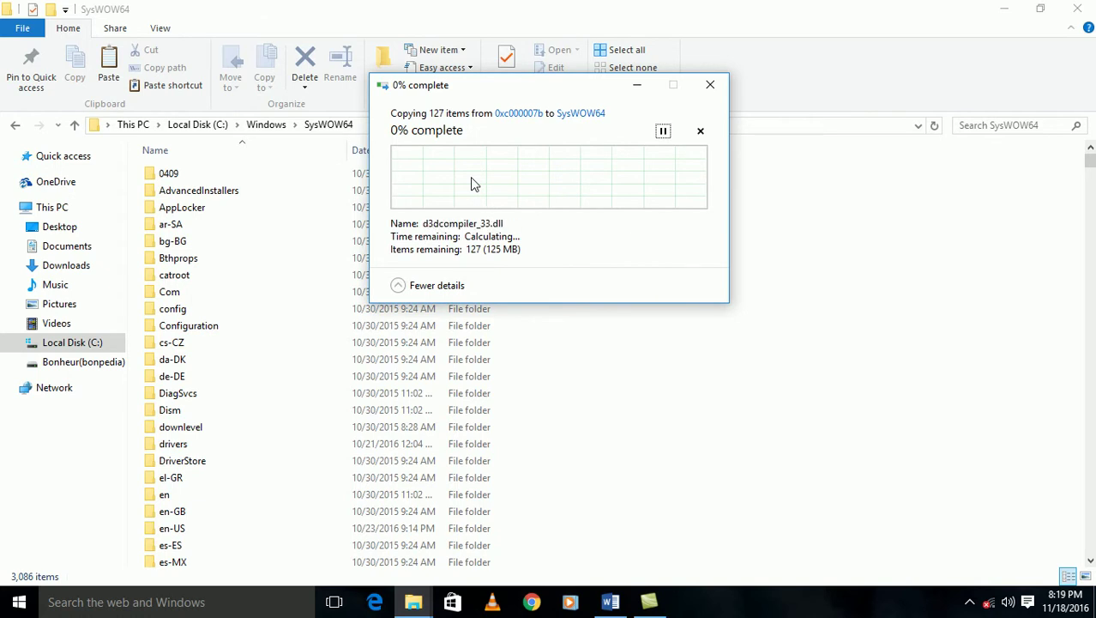
# Grant administrator permission for all current items in the SysWOW64 copy and skip the denied files
pyautogui.click(485, 200)
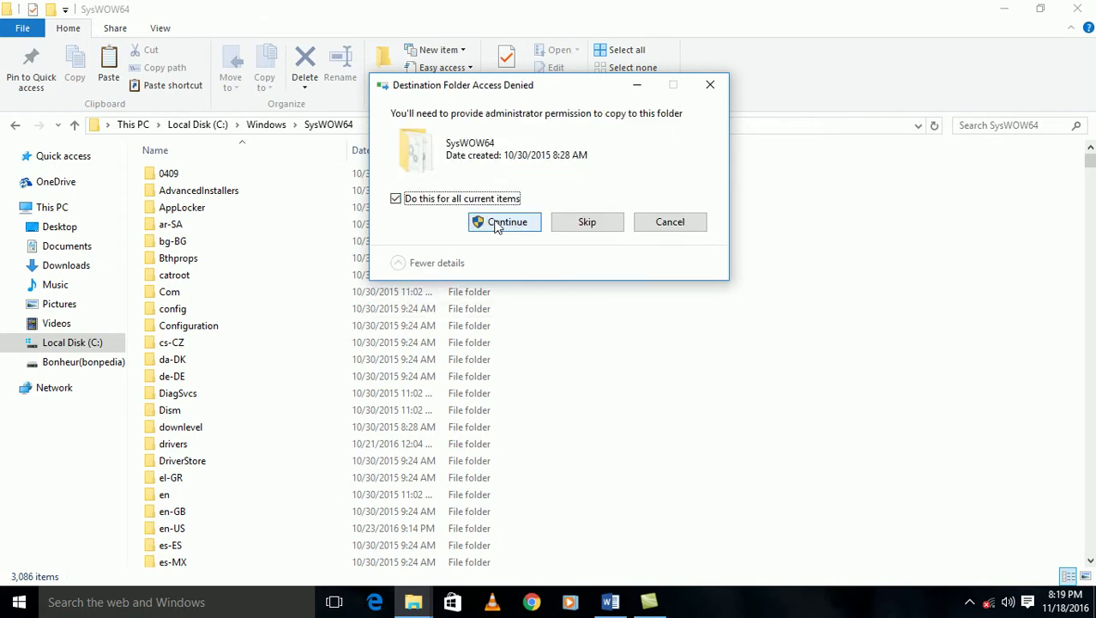
pyautogui.click(501, 225)
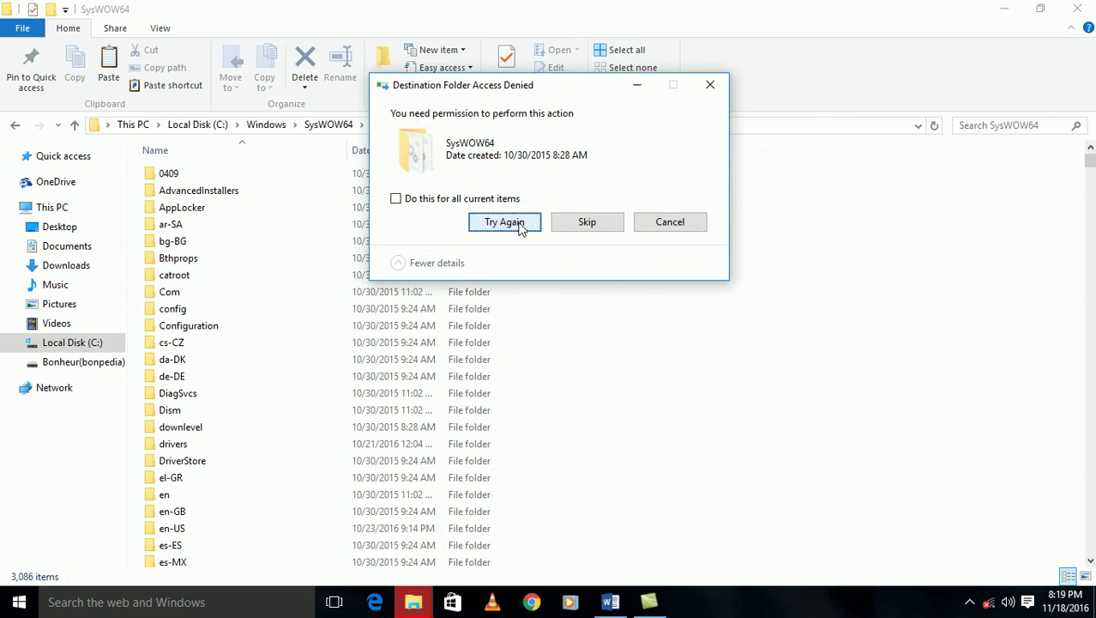
pyautogui.click(577, 228)
pyautogui.click(587, 223)
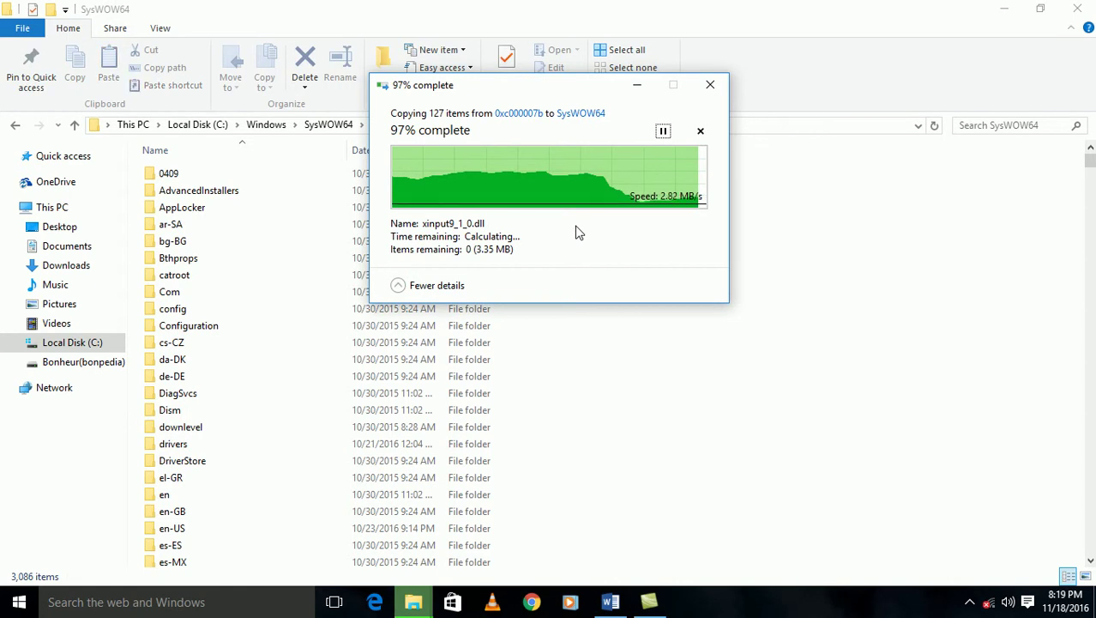
# Close the SysWOW64 window and launch PES 2015 to test it, switching to the Tutorial document in Word at the end
pyautogui.click(1077, 9)
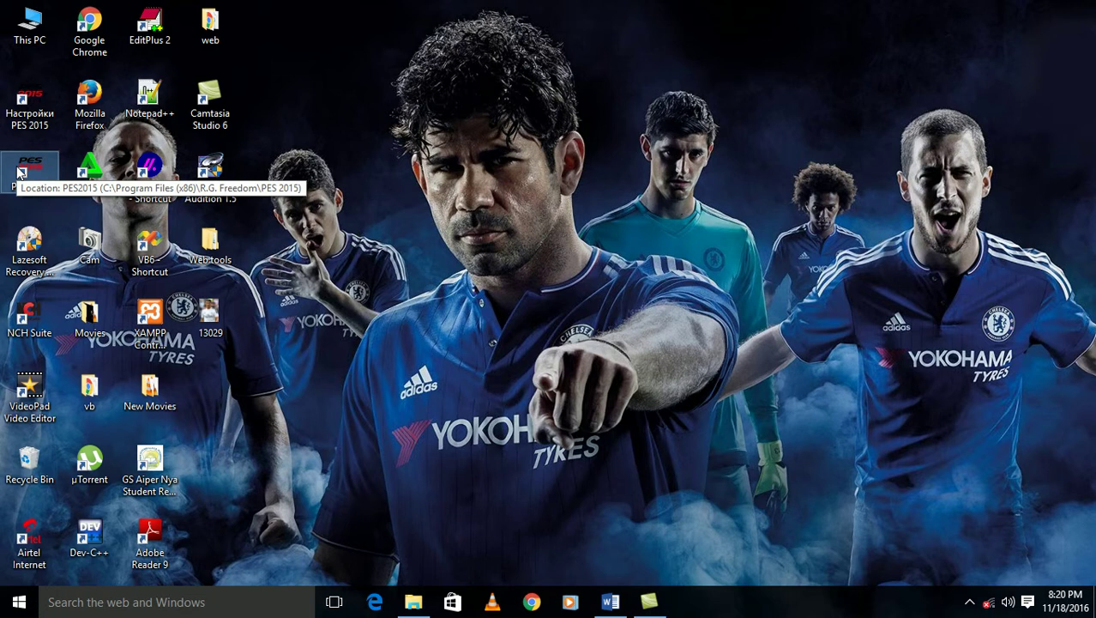
pyautogui.doubleClick(21, 172)
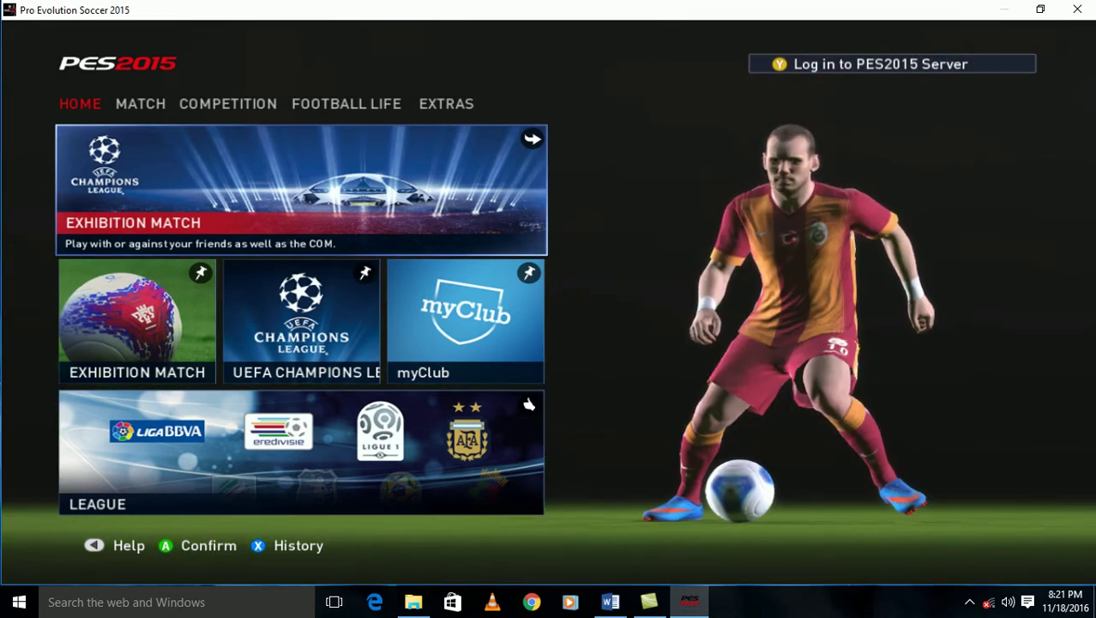
pyautogui.click(621, 609)
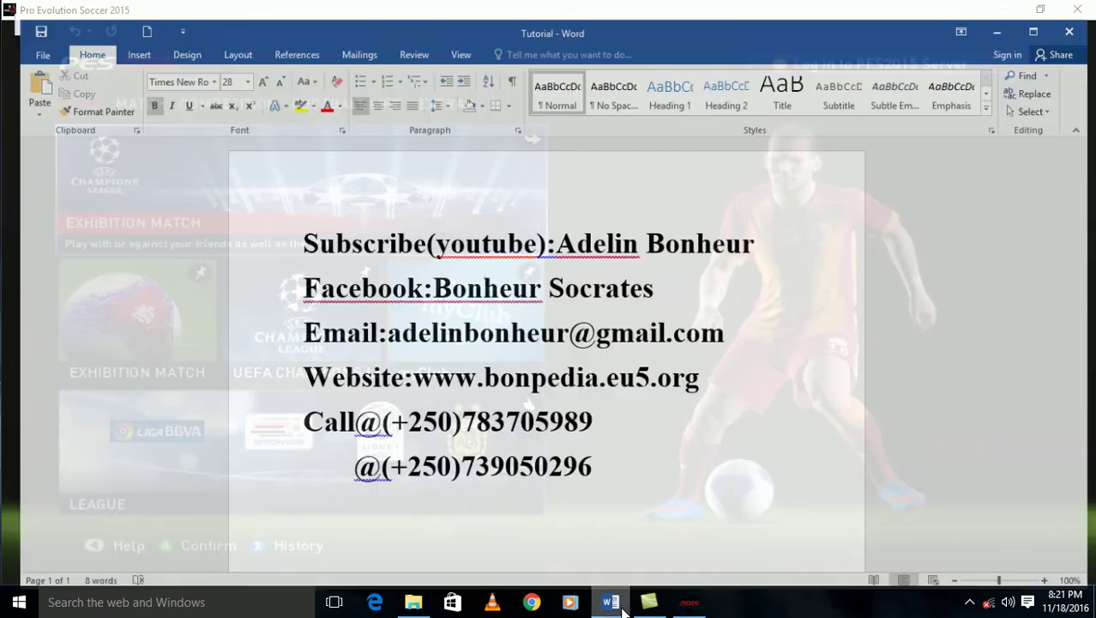